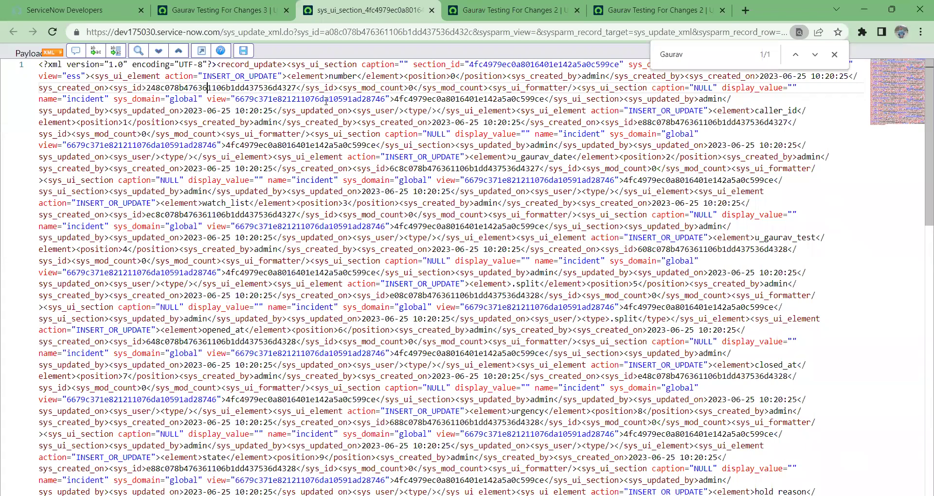
Review the form elements in the sys_ui_section update's XML payload and return to the Testing For Changes 3 update set record.
scroll(227, 258, down, 3)
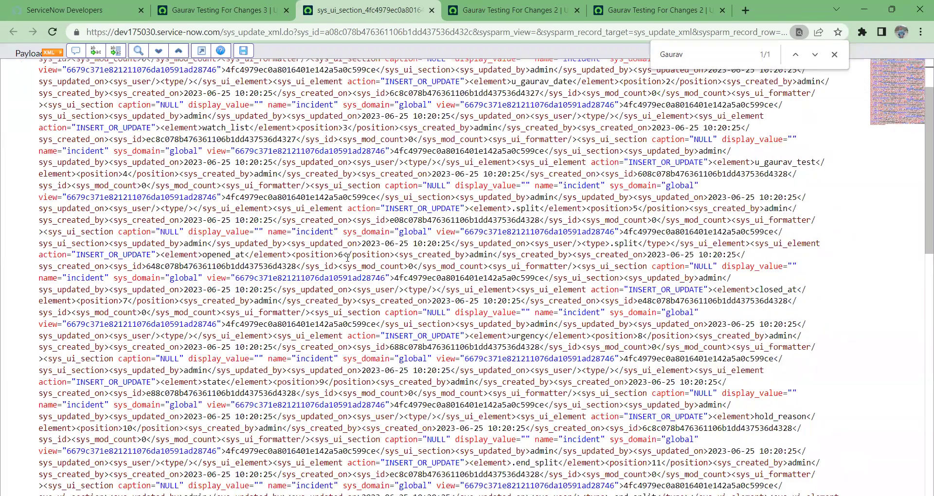
scroll(224, 268, down, 3)
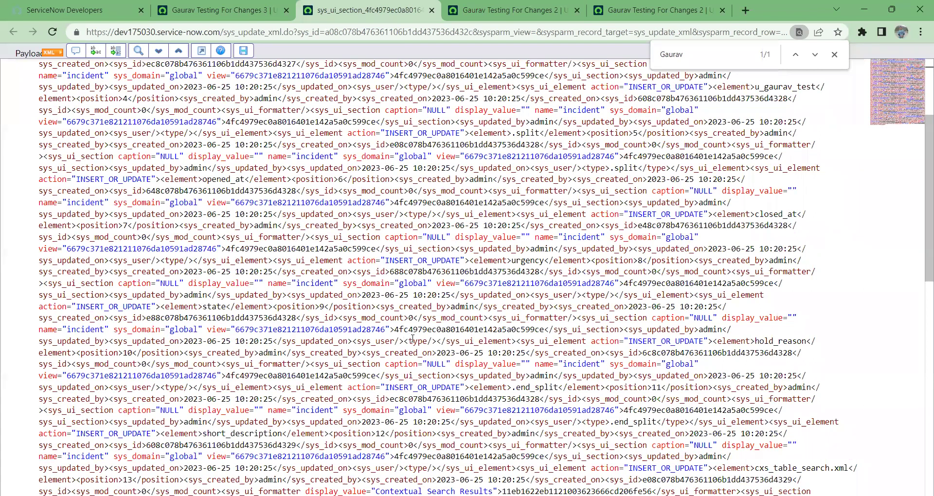
scroll(414, 339, down, 2)
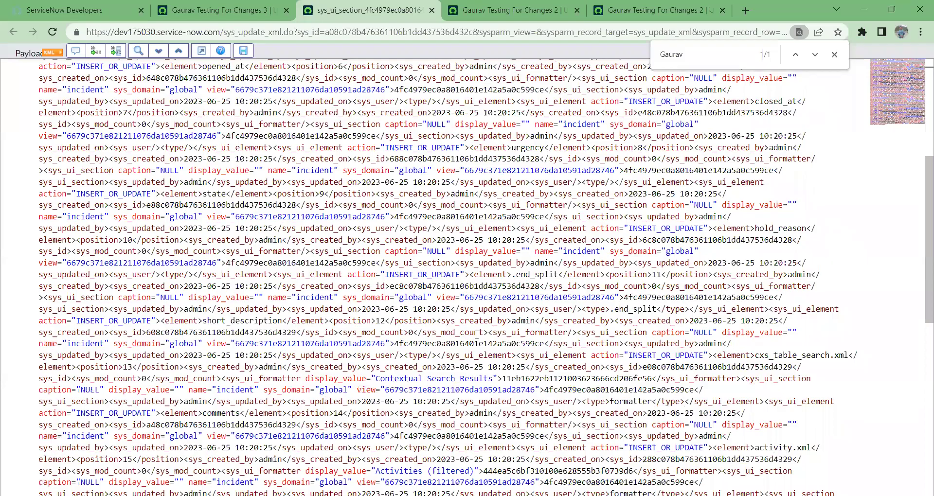
scroll(537, 267, down, 3)
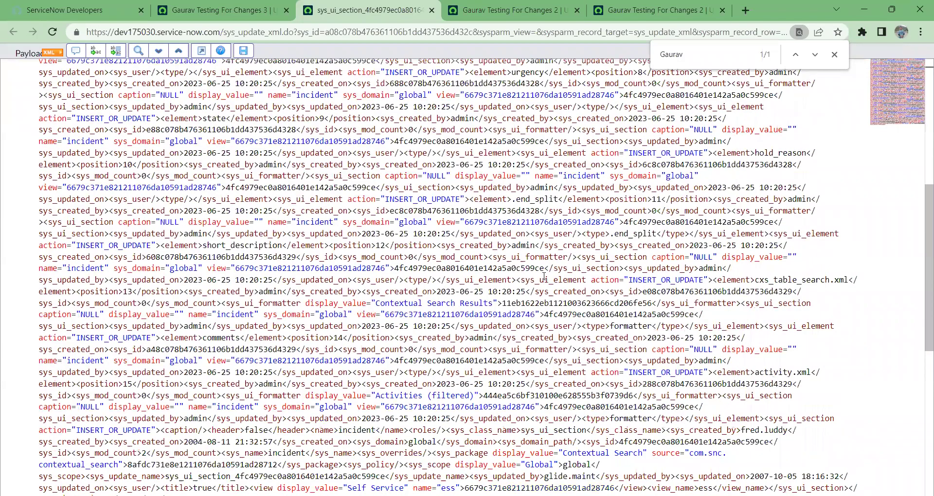
scroll(428, 169, up, 7)
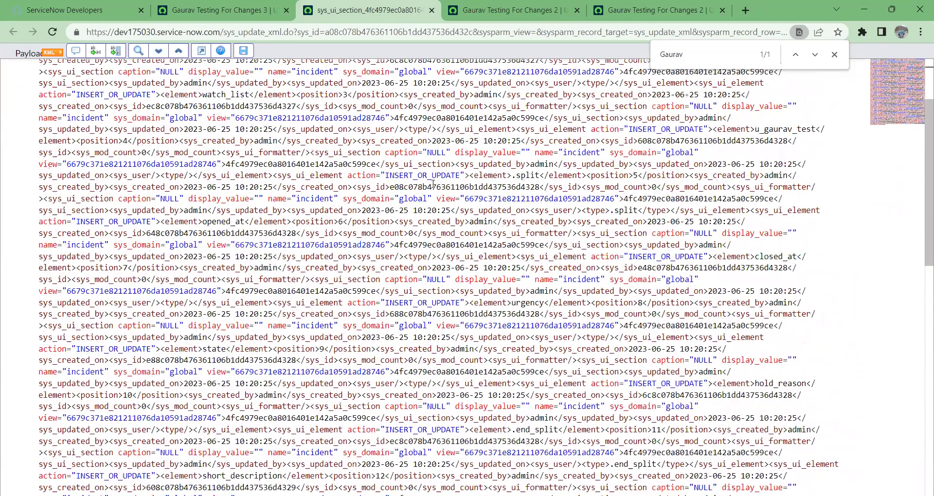
click(248, 14)
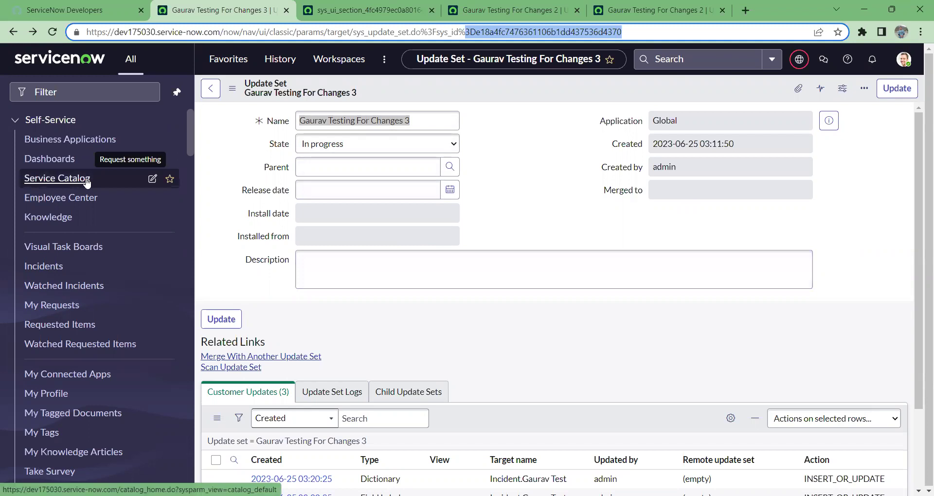
Try replacing the dev prefix in the update set's web address with qa and with prod.
click(299, 261)
drag(128, 34, 115, 36)
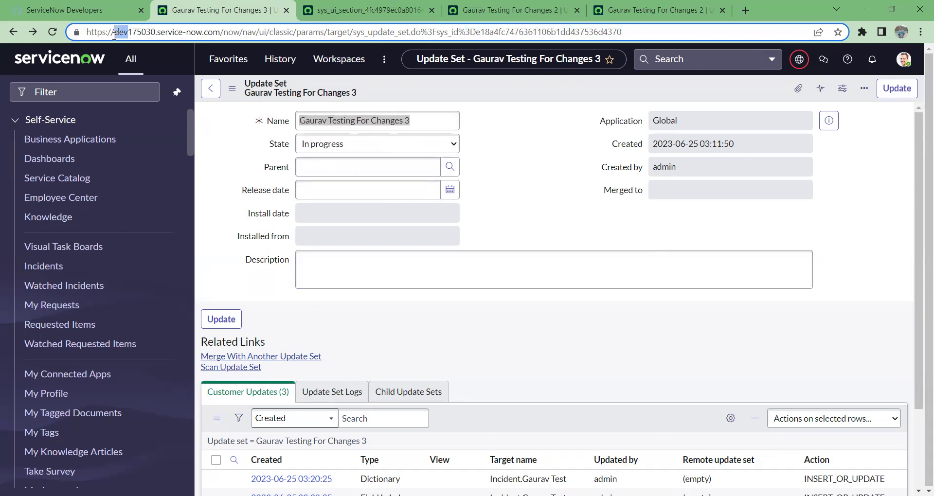
text(qa)
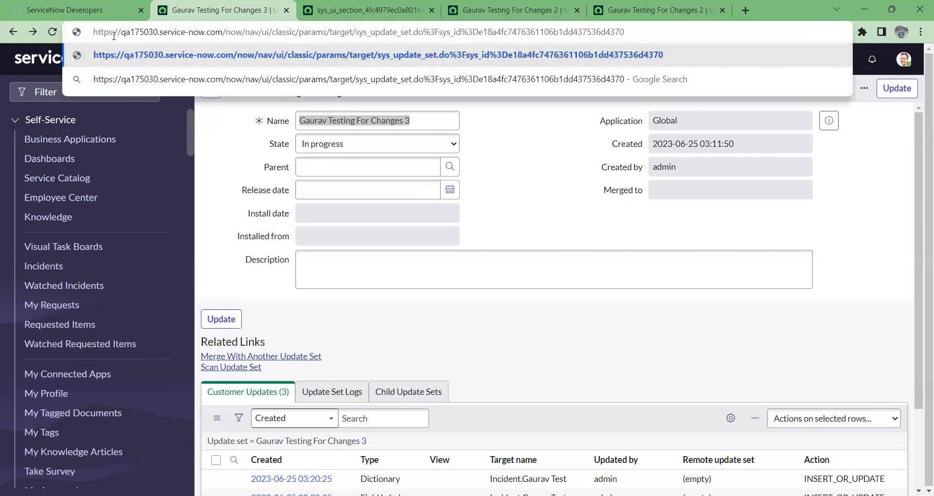
drag(130, 32, 121, 32)
text(prod)
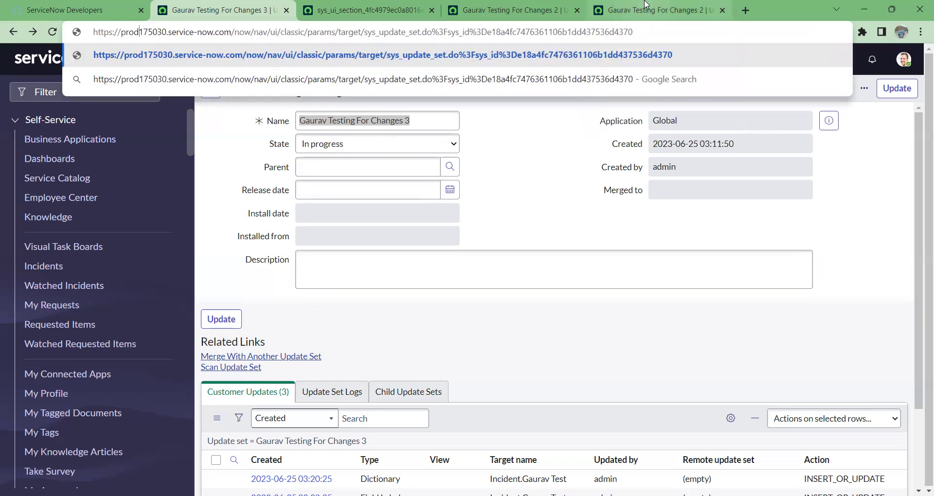
key(BackSpace)
key(BackSpace)
key(BackSpace)
key(BackSpace)
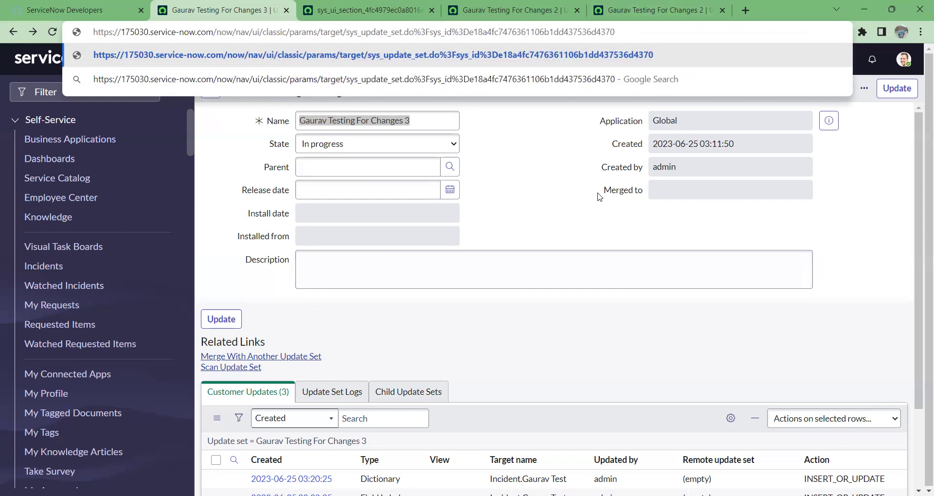
click(640, 200)
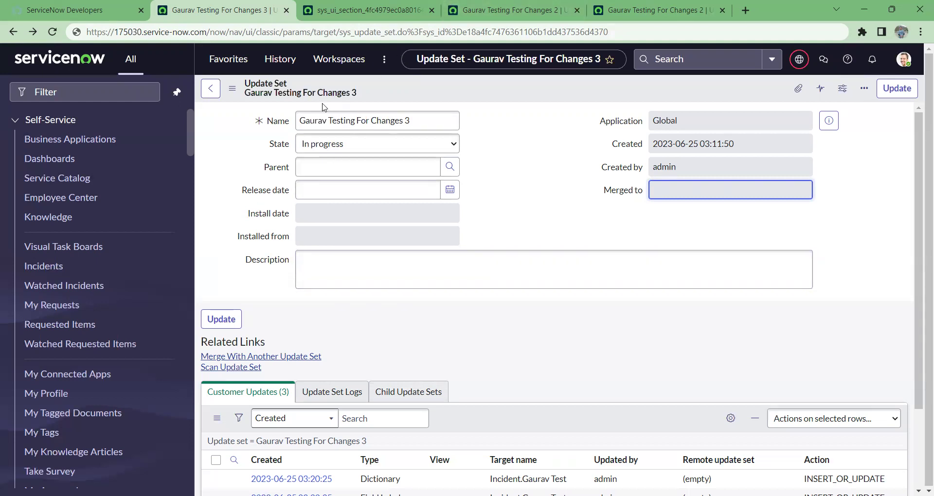
Open the Form Layout customer update in a new tab and compare it to the current version.
drag(420, 32, 642, 26)
scroll(618, 195, down, 1)
scroll(618, 194, down, 2)
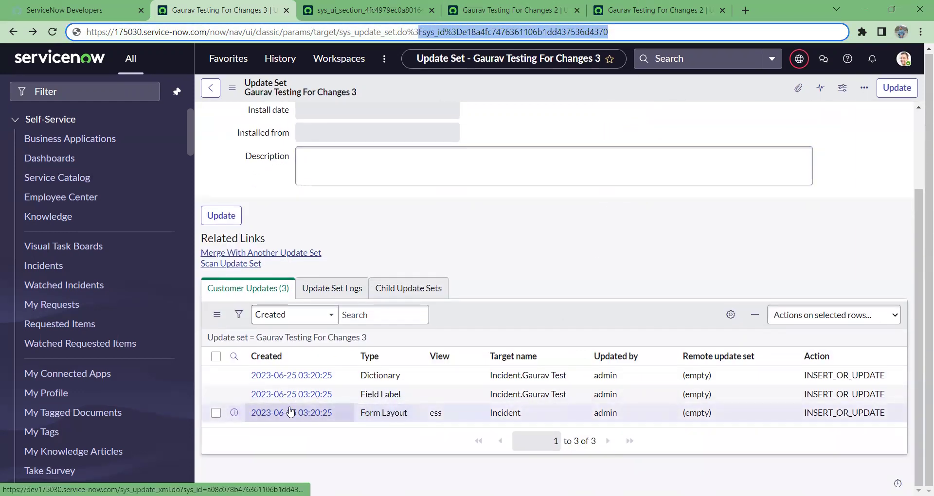
right_click(236, 417)
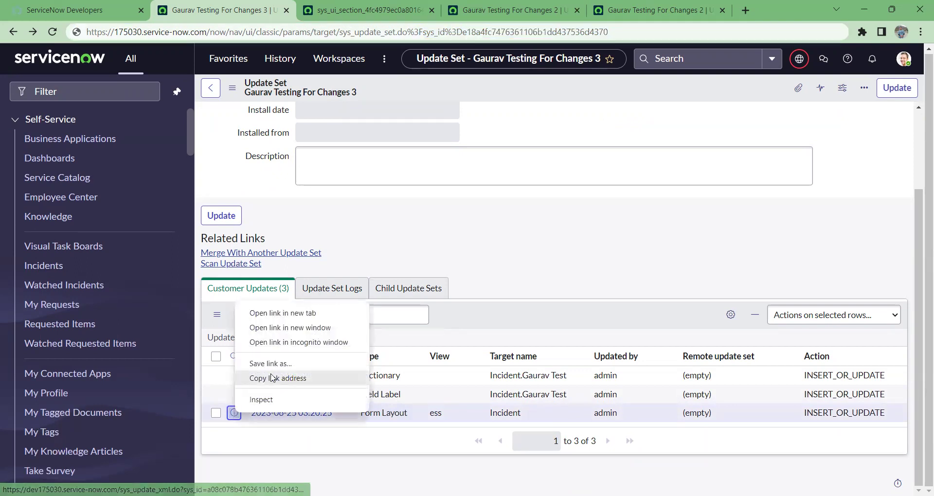
click(280, 312)
click(694, 7)
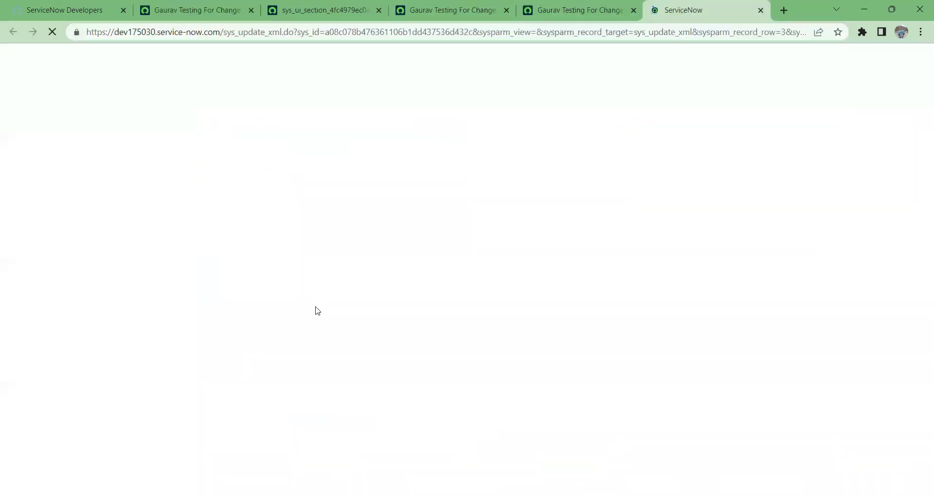
scroll(132, 282, down, 1)
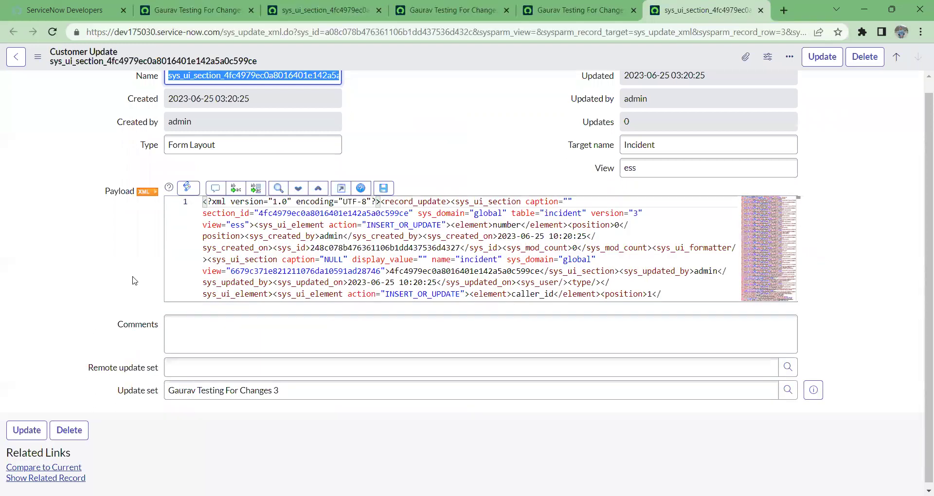
click(46, 466)
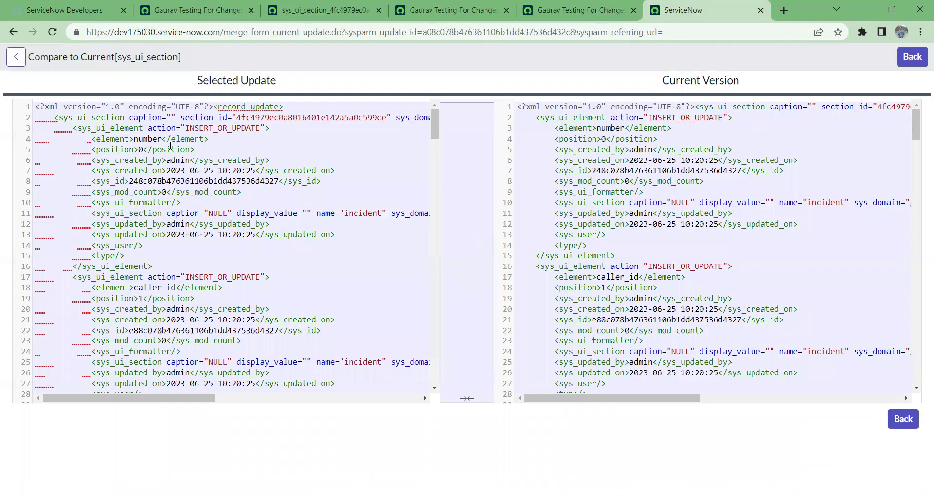
Examine the XML of the selected update against the current version from the XML declaration through the closing tags.
drag(37, 108, 57, 108)
drag(519, 106, 544, 108)
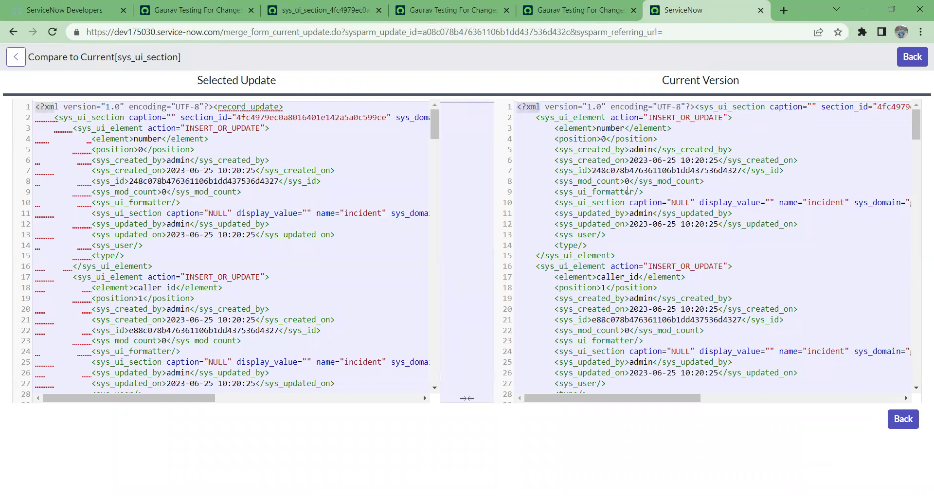
scroll(628, 190, down, 1)
scroll(633, 202, down, 6)
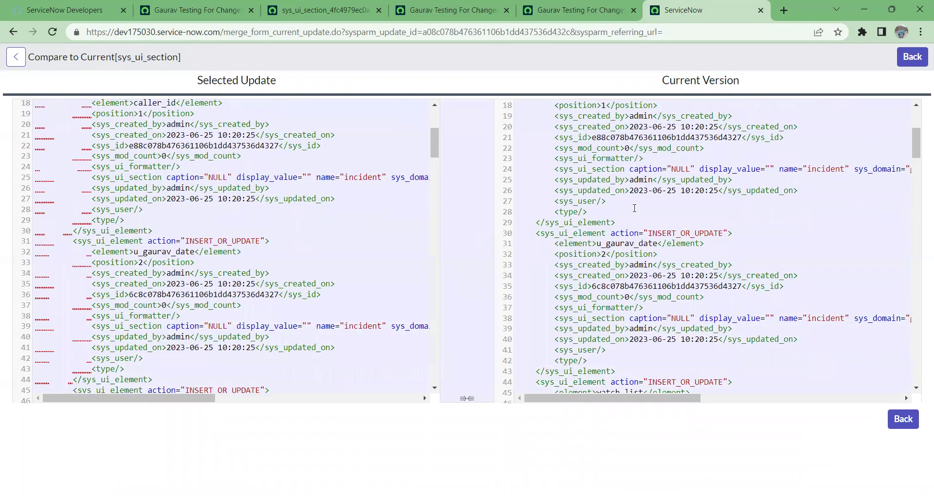
scroll(635, 208, down, 8)
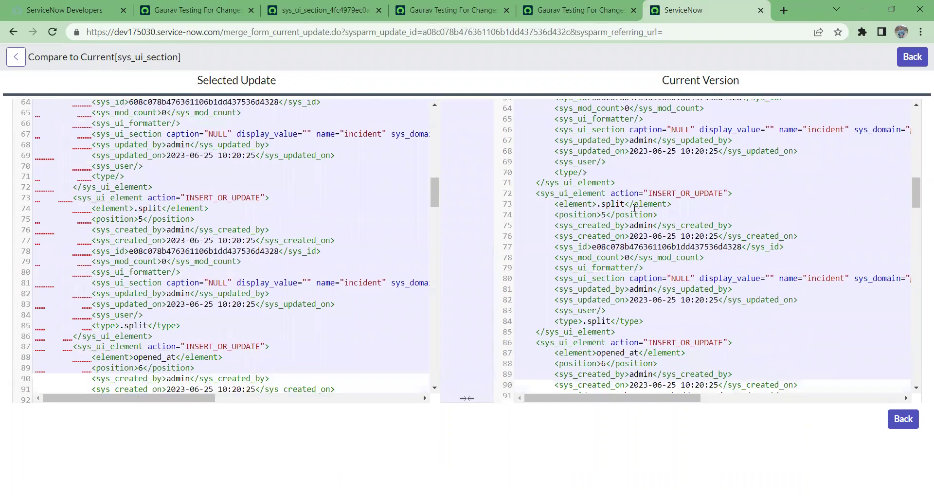
scroll(635, 208, down, 6)
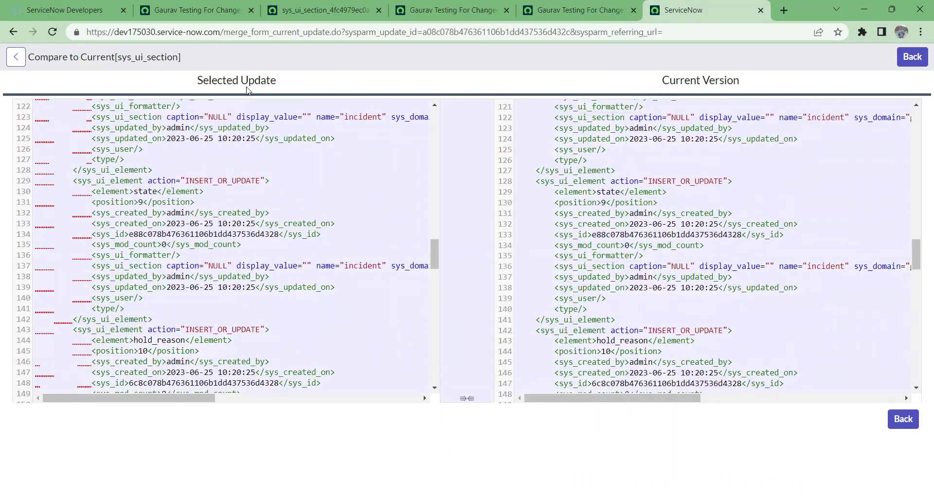
scroll(672, 198, down, 8)
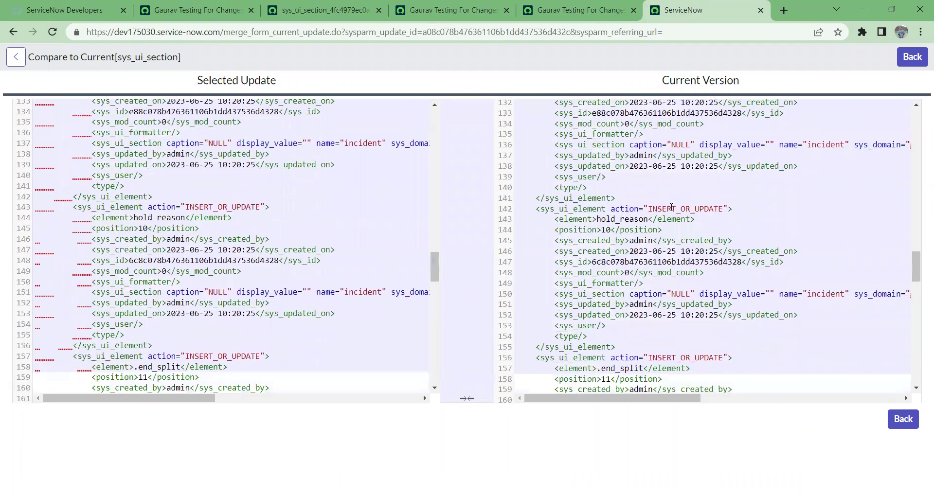
scroll(673, 207, down, 10)
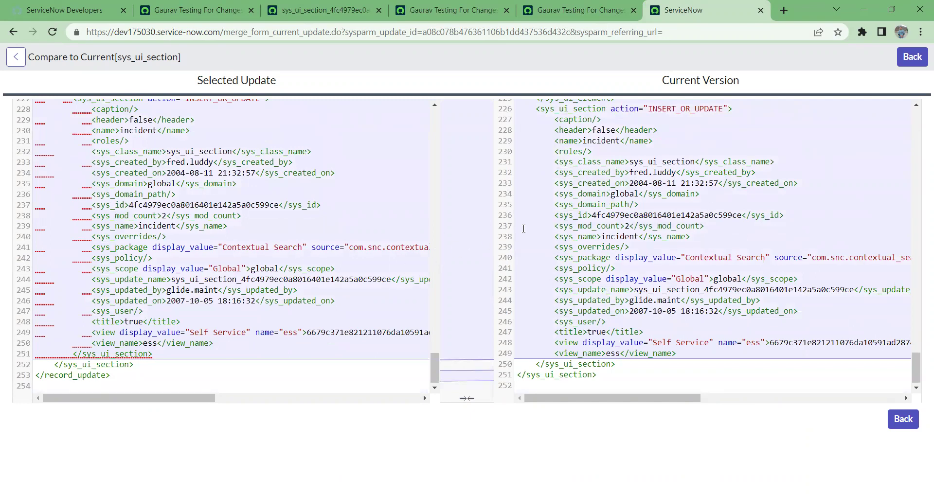
scroll(519, 230, up, 4)
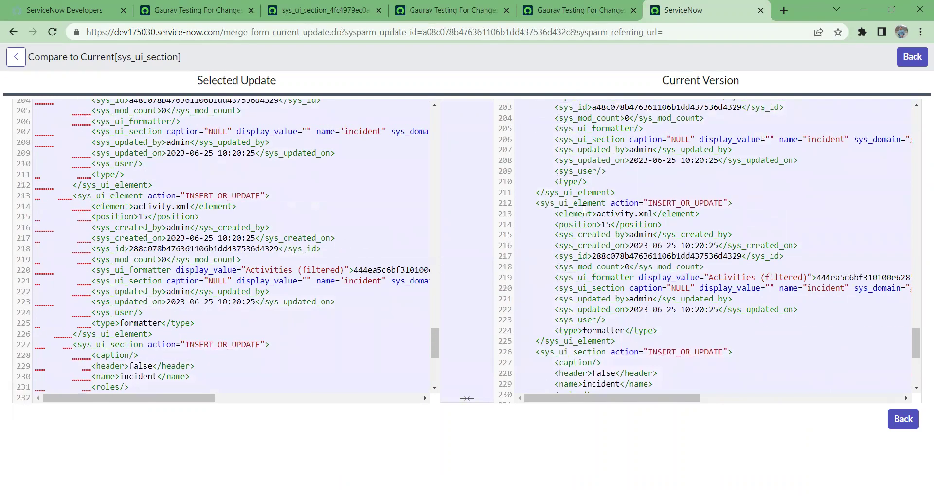
scroll(580, 211, up, 7)
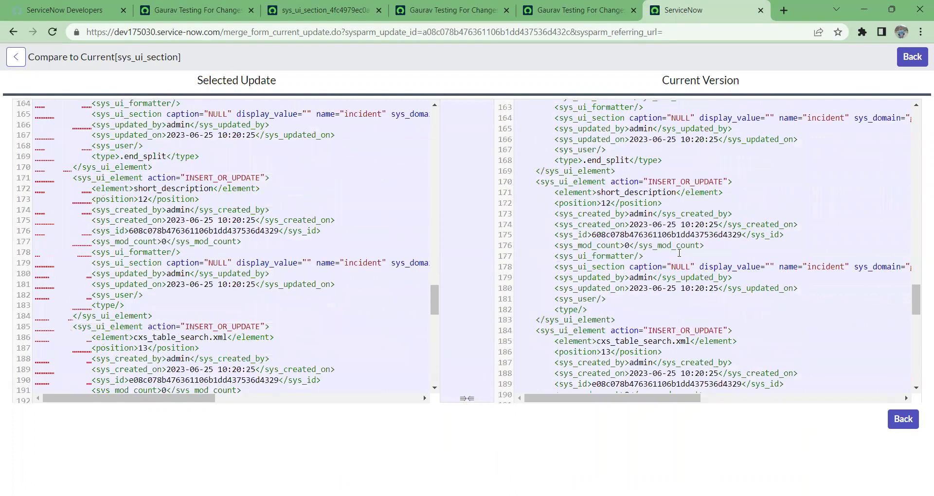
Search the comparison page for the text "G".
click(921, 32)
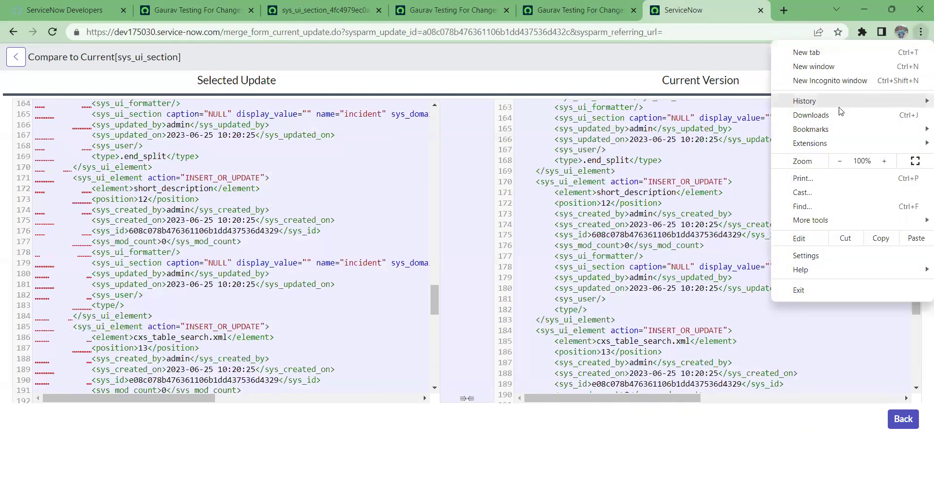
click(811, 207)
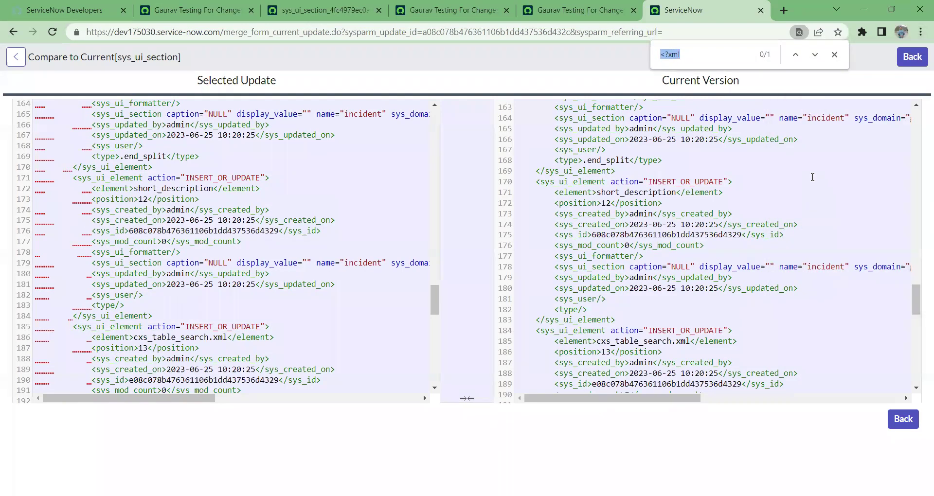
text(gaurav)
drag(691, 55, 647, 55)
key(BackSpace)
text(G)
Examine the sys_created_by, sys_id and element entries in the current version, starting from the first form element.
scroll(794, 260, up, 10)
scroll(794, 260, up, 10)
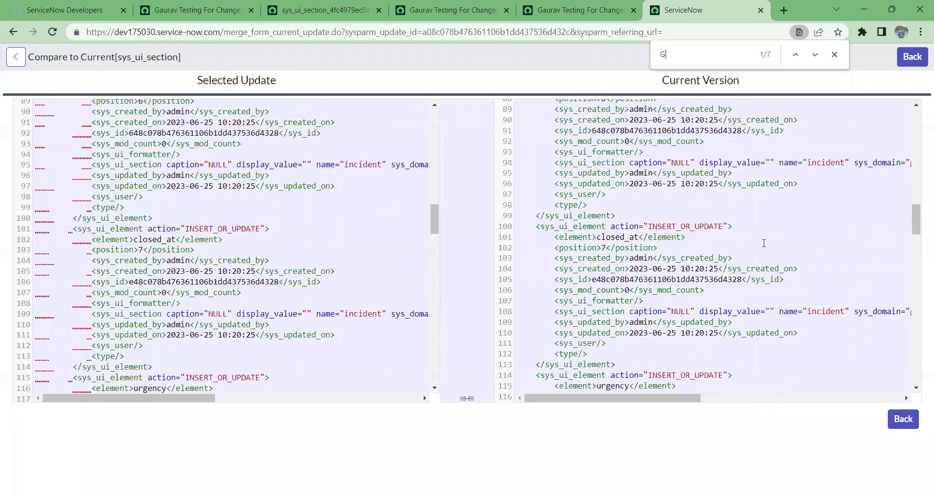
scroll(764, 243, up, 8)
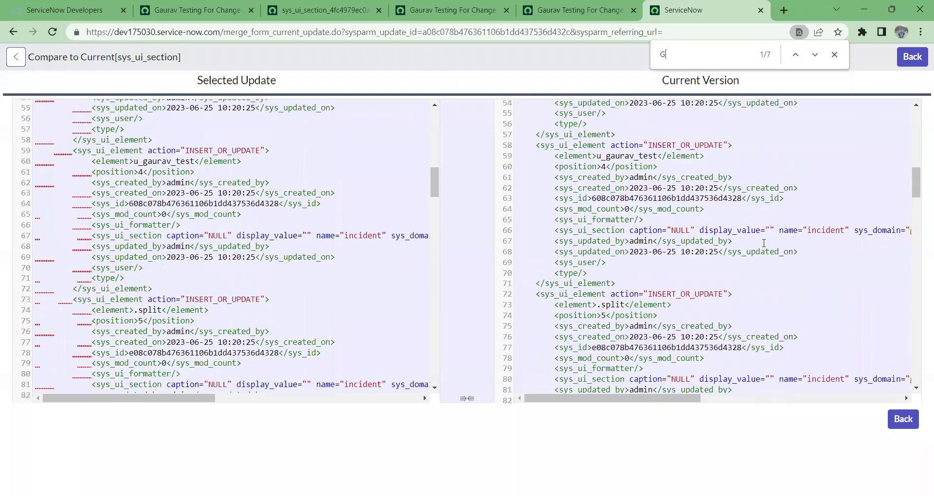
scroll(761, 241, up, 5)
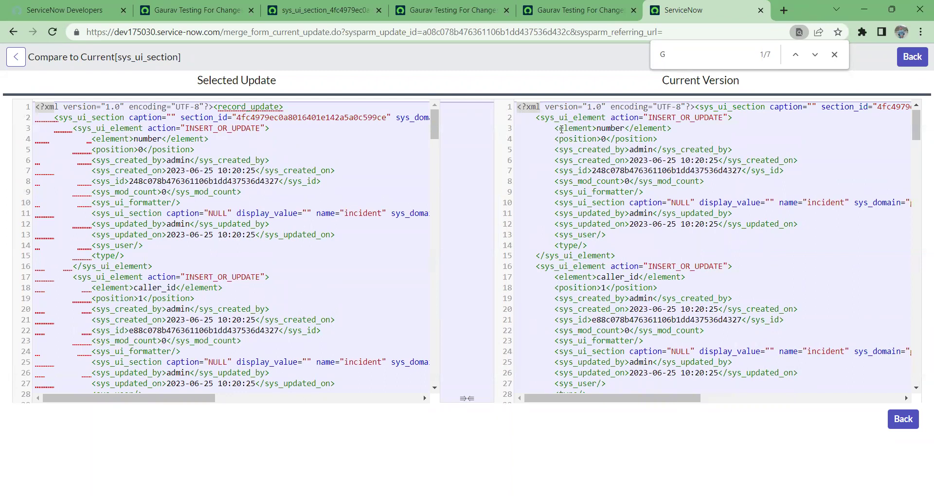
drag(621, 153, 732, 150)
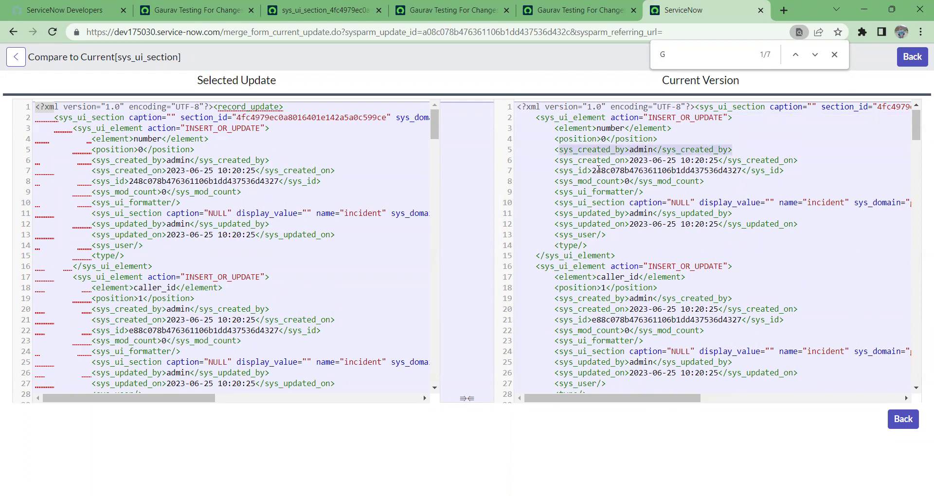
click(560, 150)
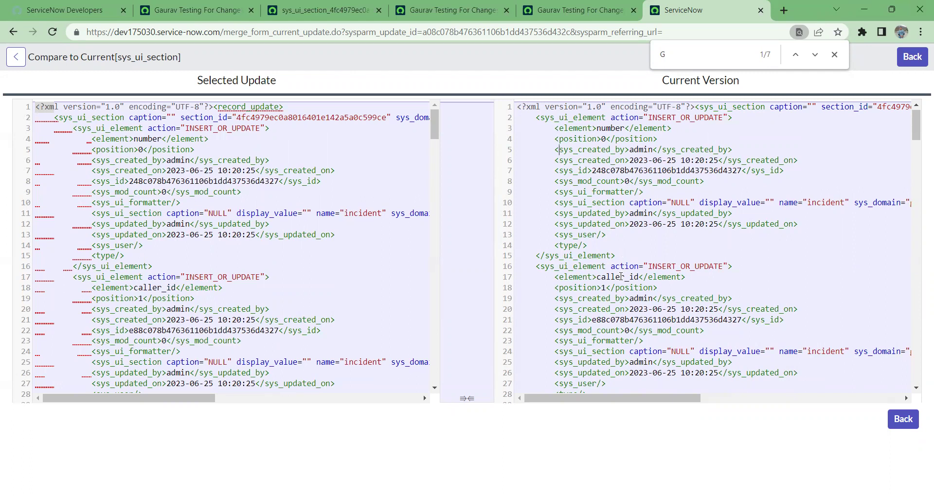
scroll(622, 277, down, 2)
scroll(613, 229, down, 2)
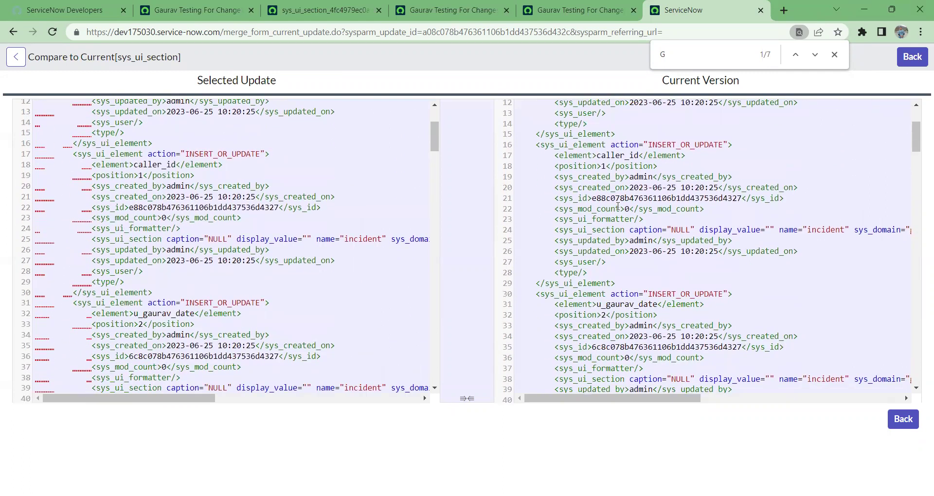
double_click(564, 198)
scroll(652, 280, down, 2)
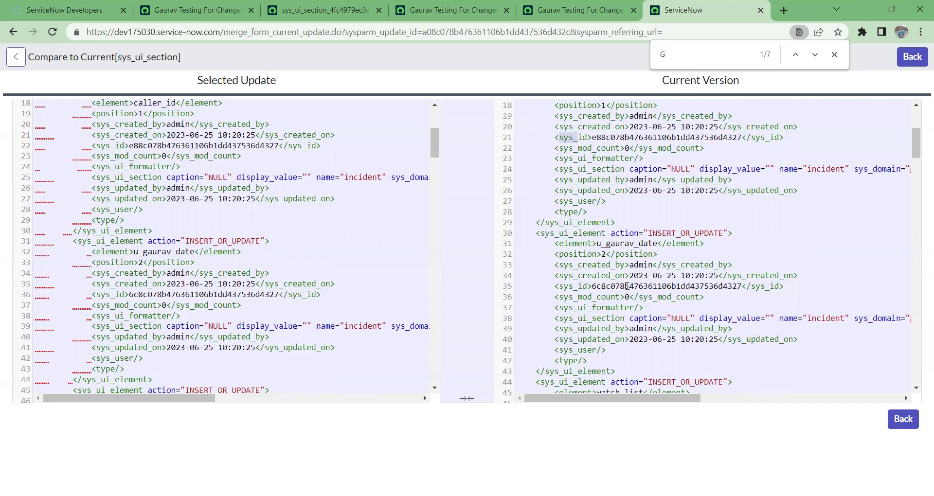
scroll(628, 287, down, 2)
scroll(628, 287, down, 2)
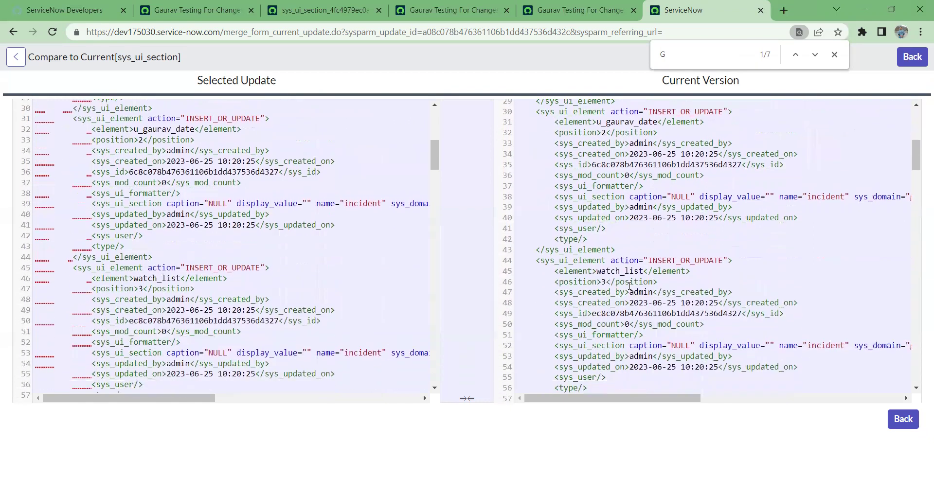
scroll(630, 287, down, 4)
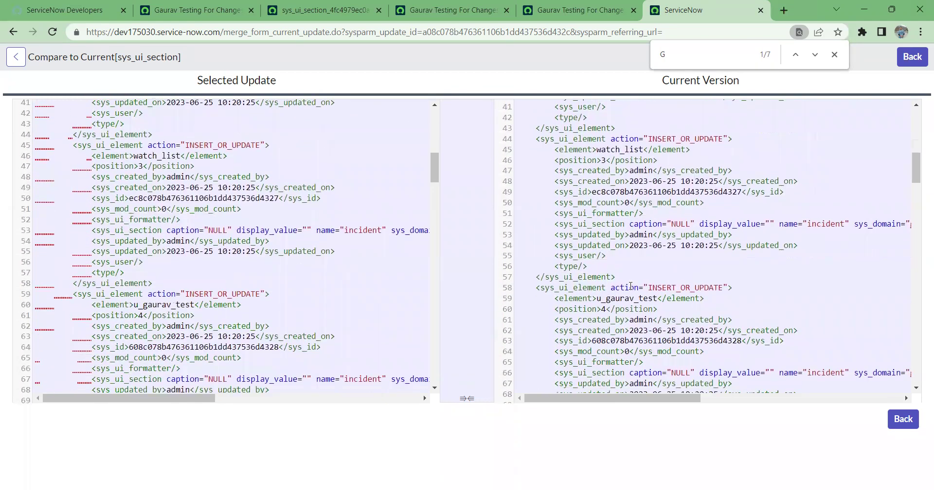
Examine the form element entries in both XML versions, from watch_list down to the closing sys_ui_section tag.
scroll(631, 286, down, 6)
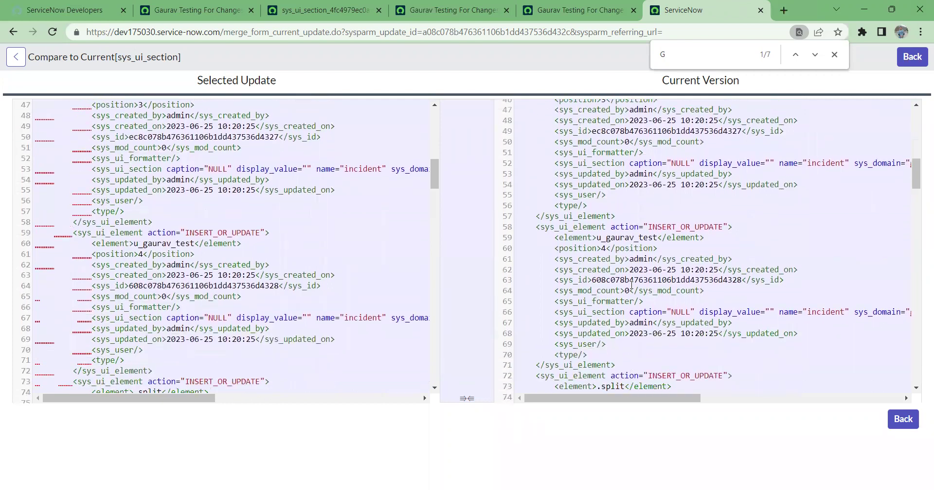
scroll(644, 287, down, 8)
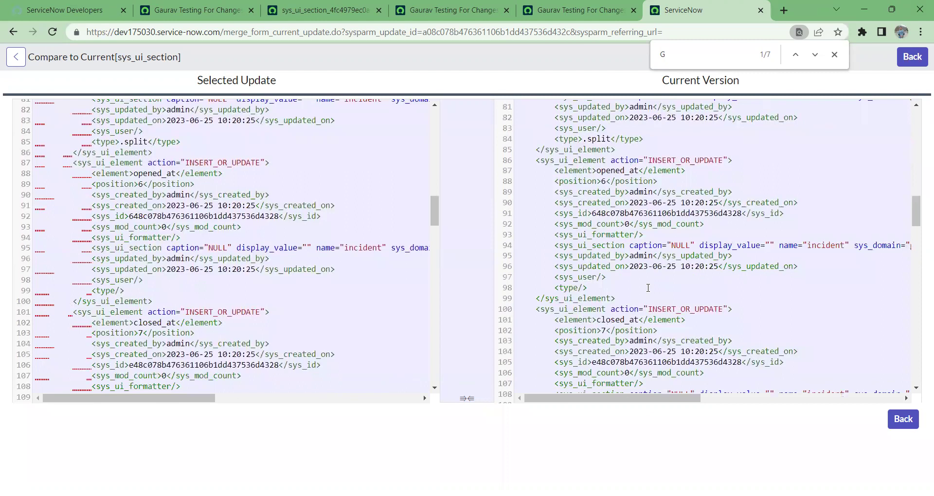
scroll(648, 287, down, 4)
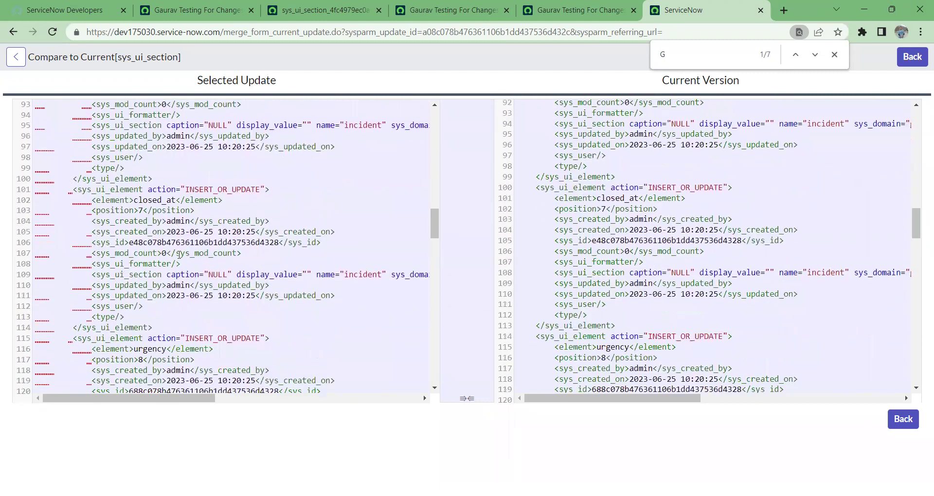
scroll(637, 256, down, 10)
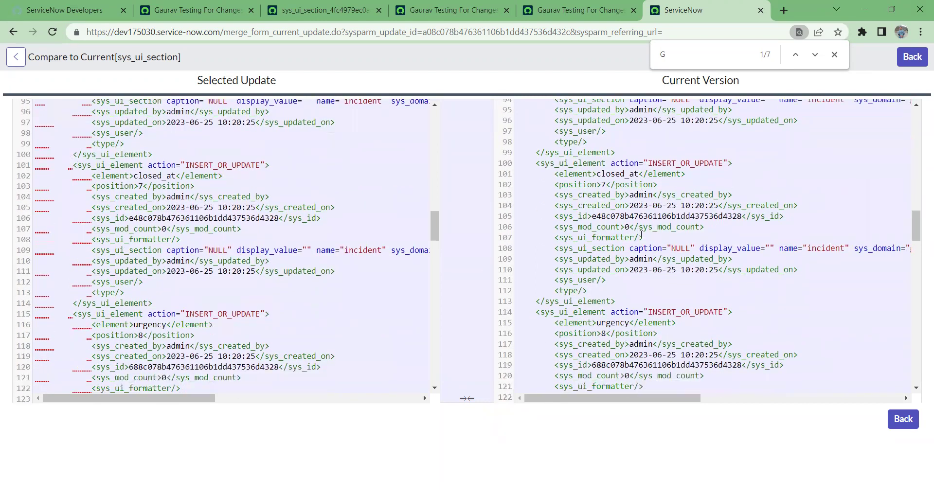
scroll(642, 237, down, 20)
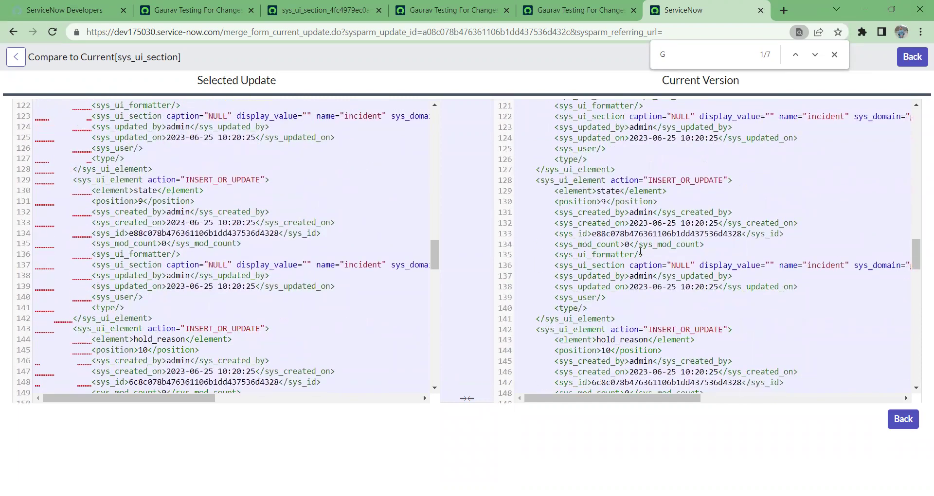
scroll(645, 266, down, 15)
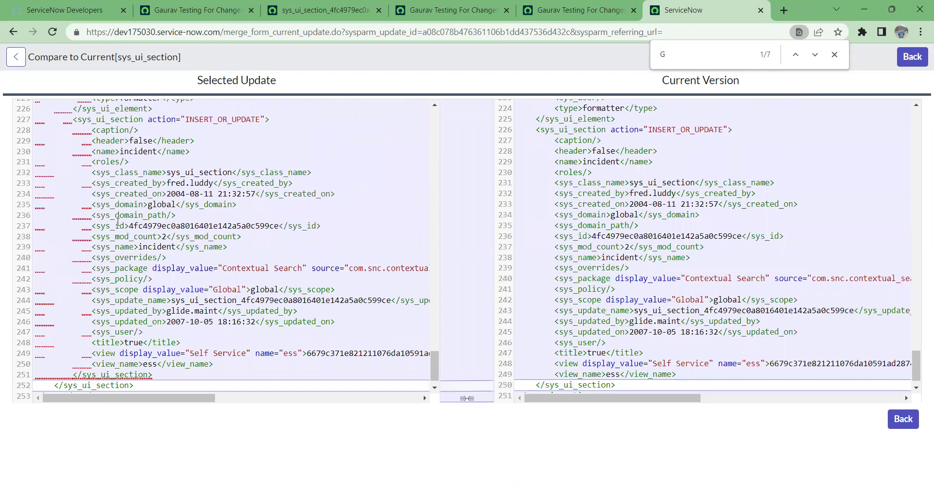
Examine the sys_domain_path, sys_overrides, sys_name and sys_scope entries of the sys_ui_section block in both versions.
drag(111, 216, 175, 216)
drag(139, 258, 269, 257)
drag(600, 260, 713, 262)
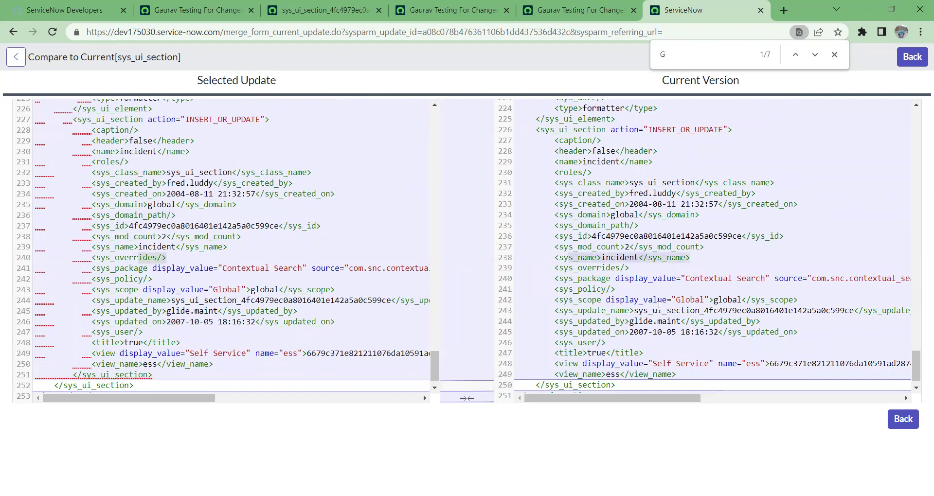
drag(660, 306, 689, 316)
click(589, 309)
drag(602, 300, 560, 301)
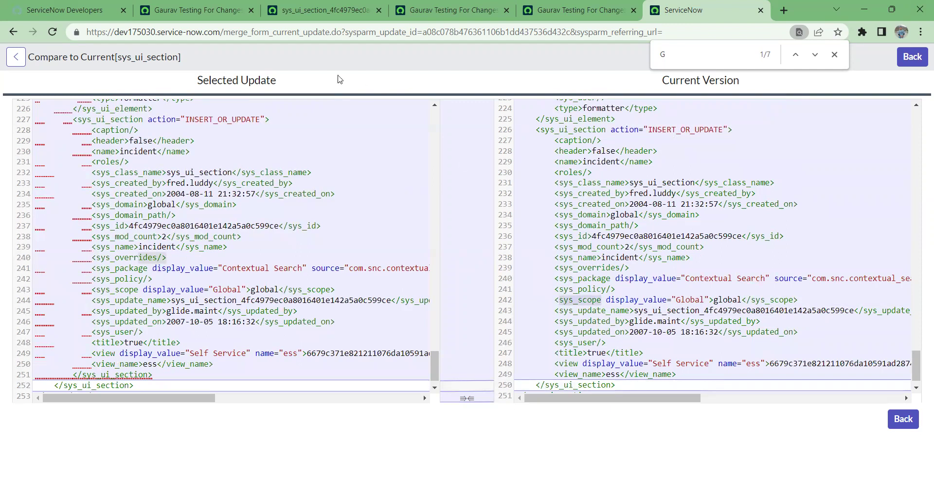
Return to the update set record, view the dictionary information of its Release date field, and close it.
click(239, 9)
scroll(287, 241, up, 3)
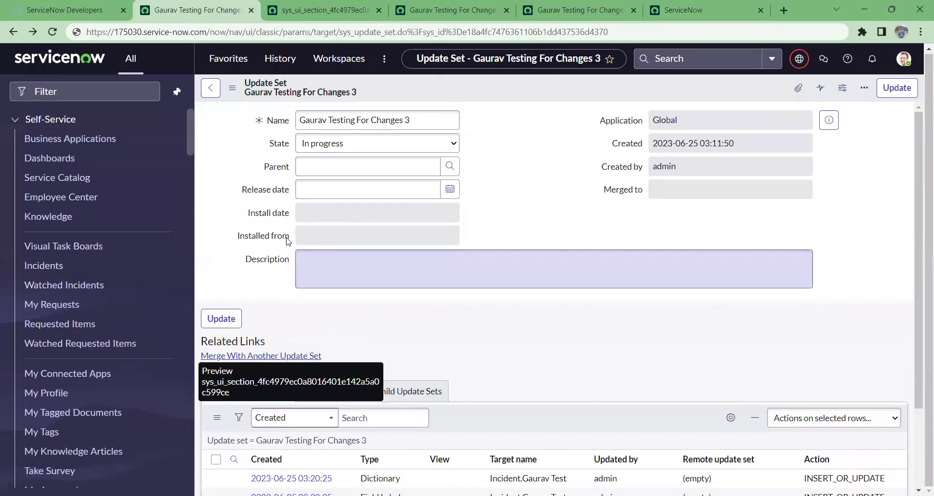
right_click(268, 195)
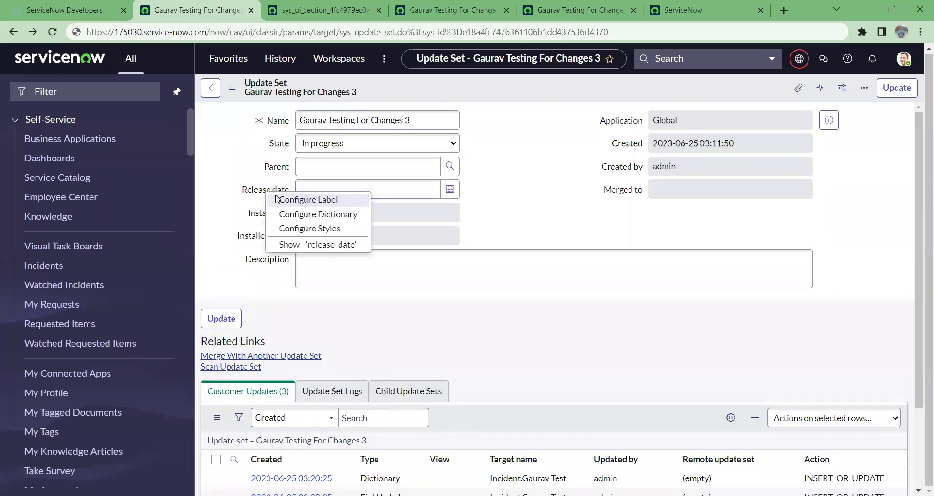
click(335, 245)
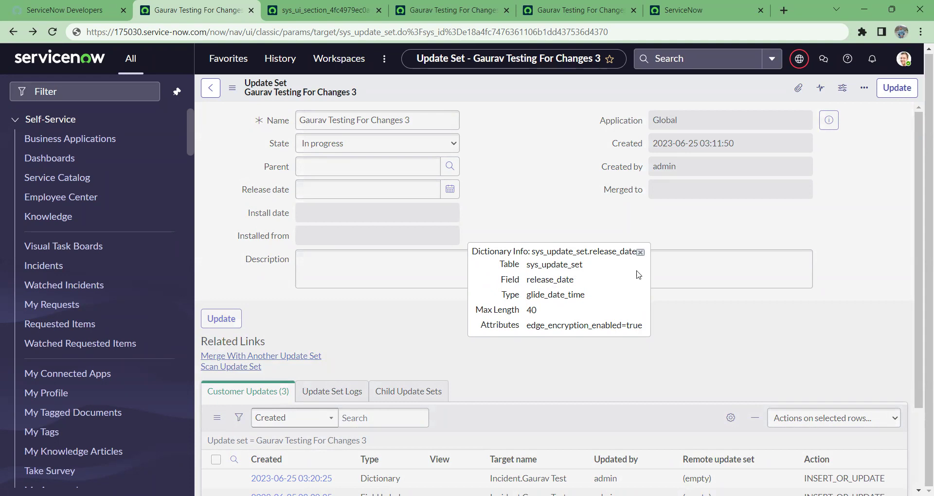
click(641, 252)
Filter the navigator for "incident" and open incident INC0009009 from the Open incidents list.
click(79, 87)
text(incident)
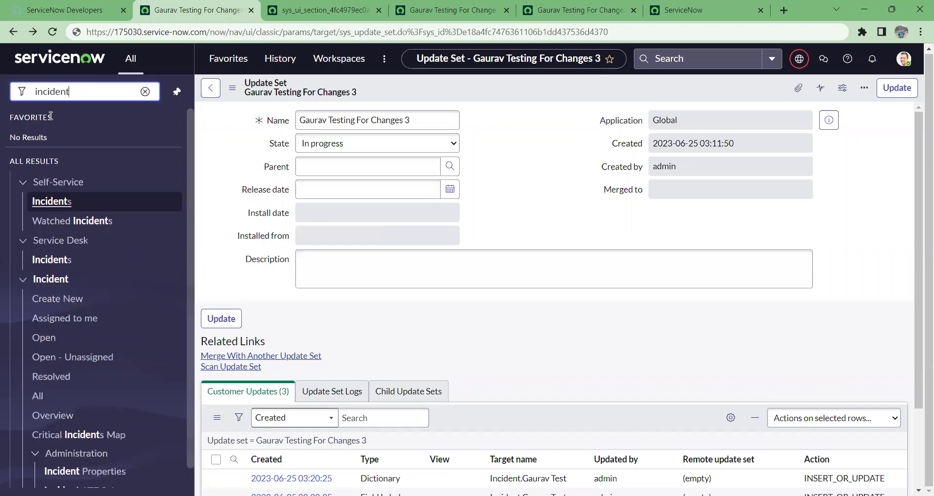
click(56, 344)
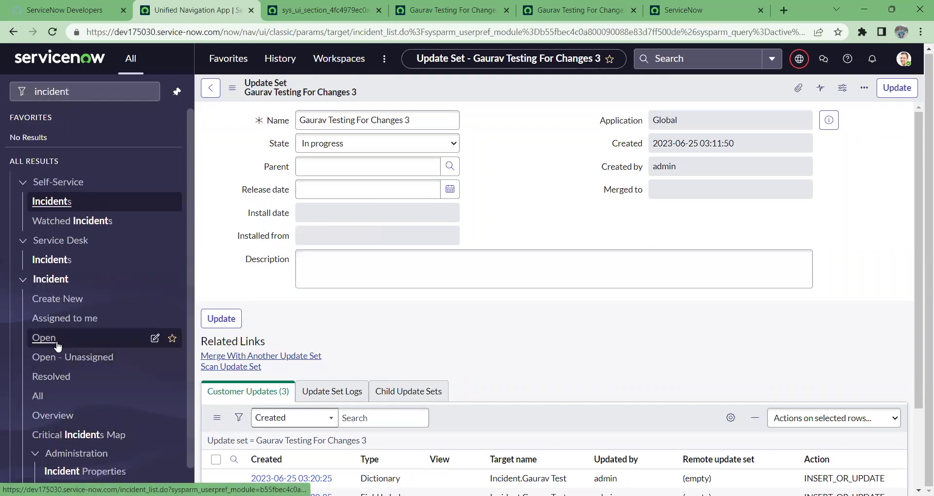
click(263, 178)
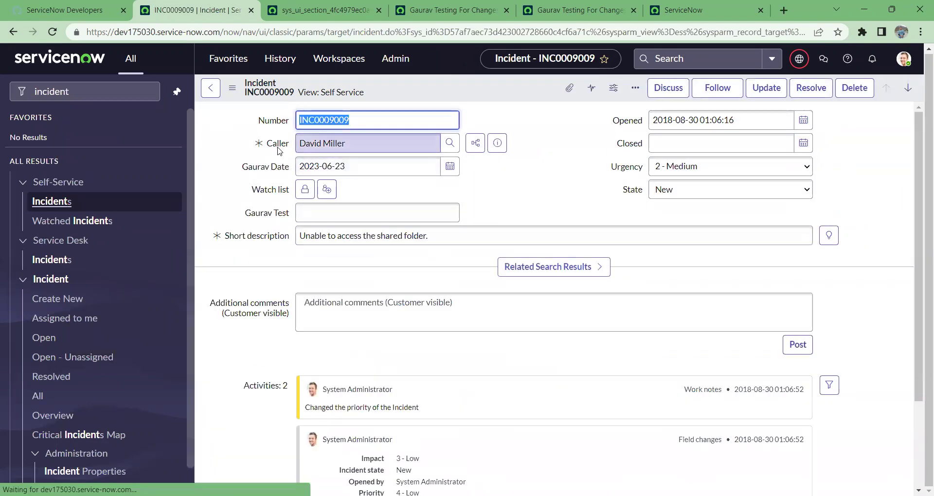
Show the Caller field's dictionary information, highlight its field name caller_id, and close the information.
right_click(278, 148)
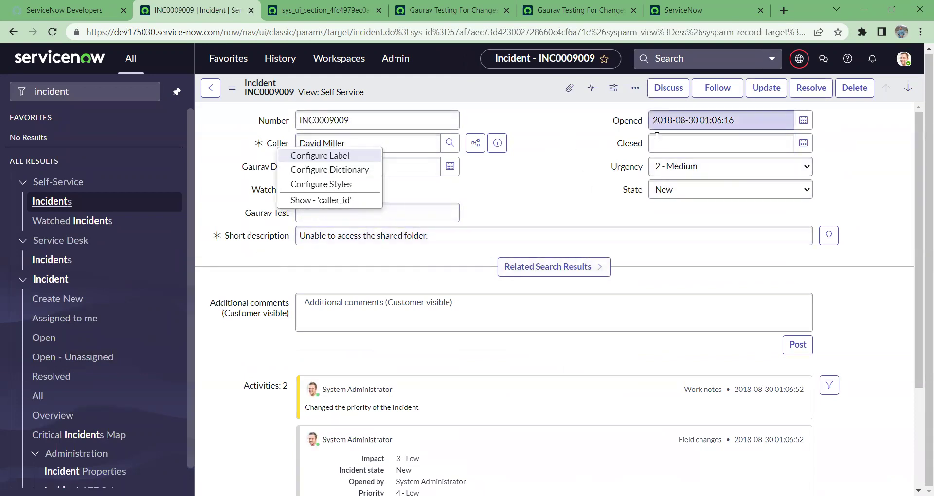
click(254, 145)
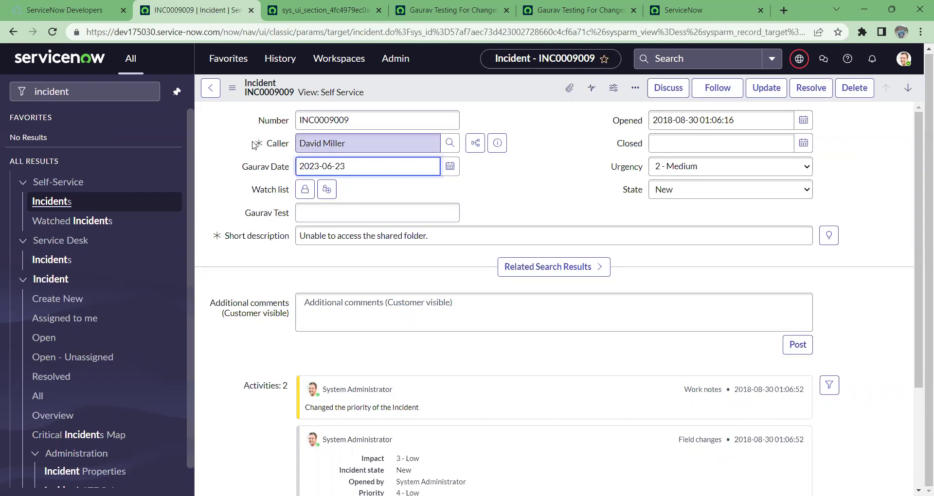
click(276, 145)
right_click(275, 144)
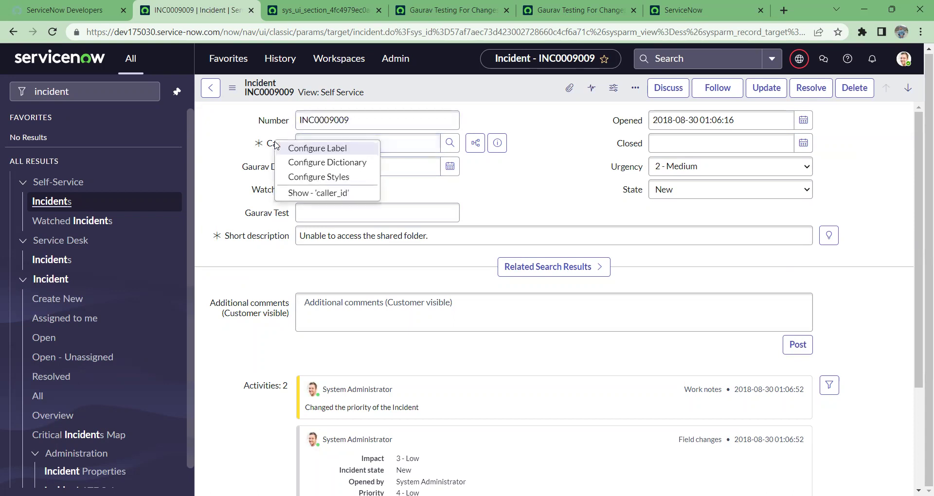
click(331, 193)
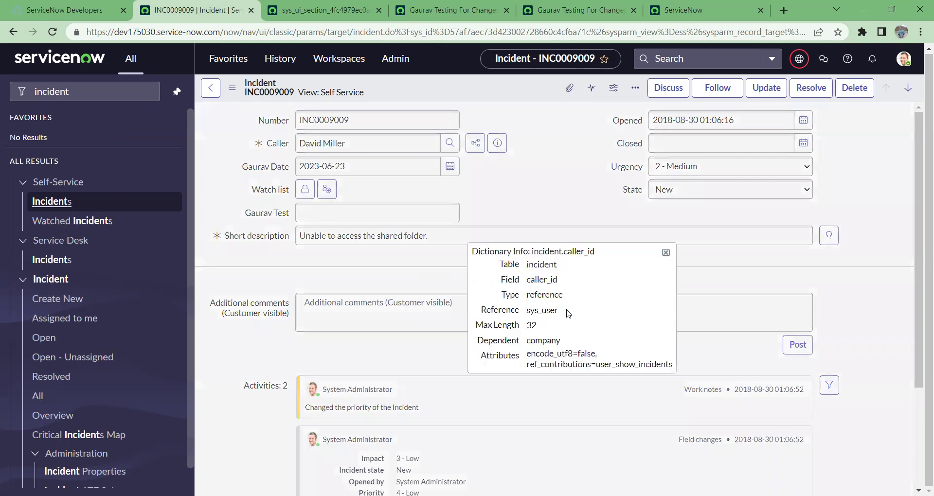
drag(558, 280, 527, 287)
click(451, 146)
click(667, 252)
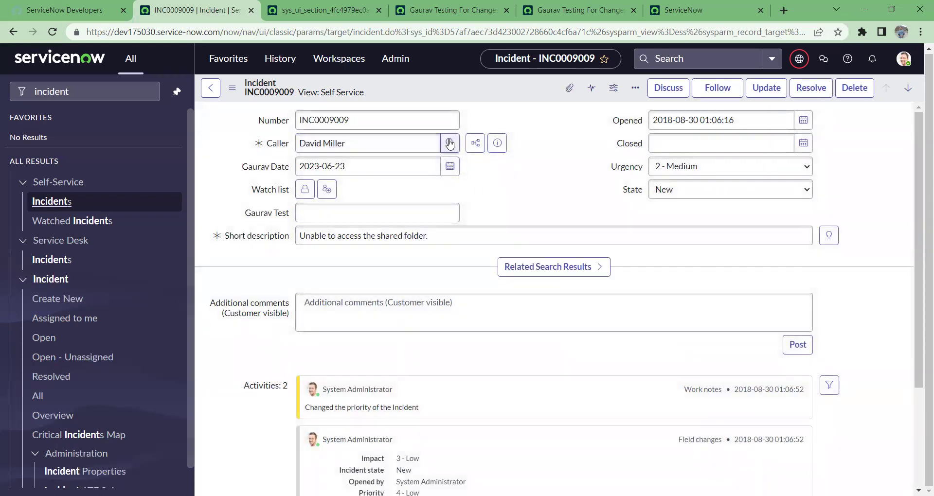
Review the Caller field's dictionary information again, highlighting its Reference entry and field name before closing it.
click(449, 143)
click(266, 151)
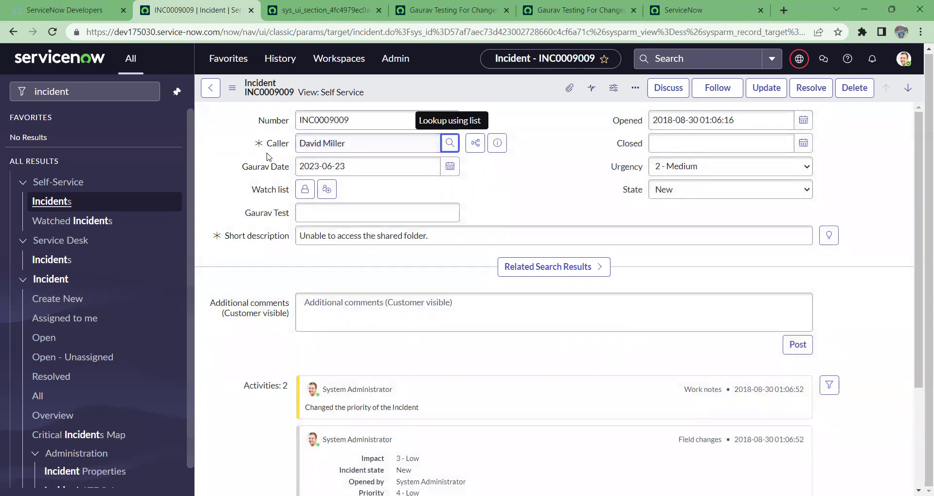
right_click(274, 151)
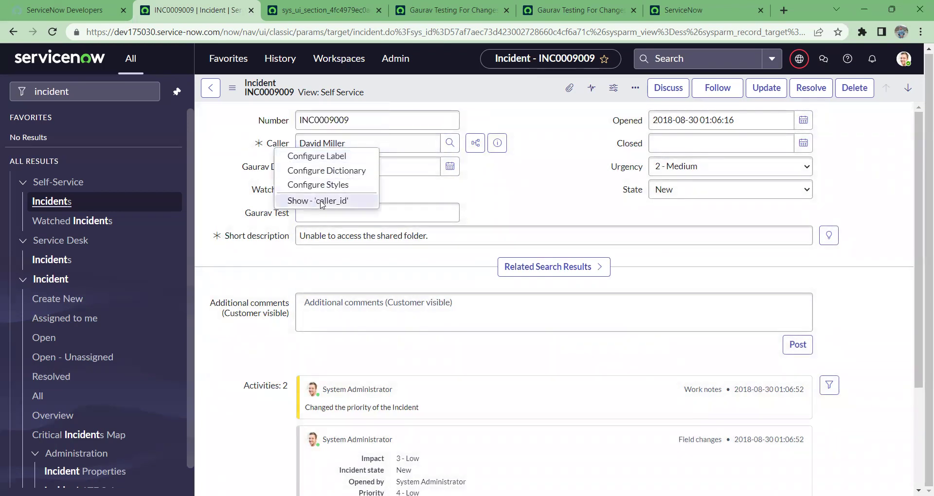
click(320, 204)
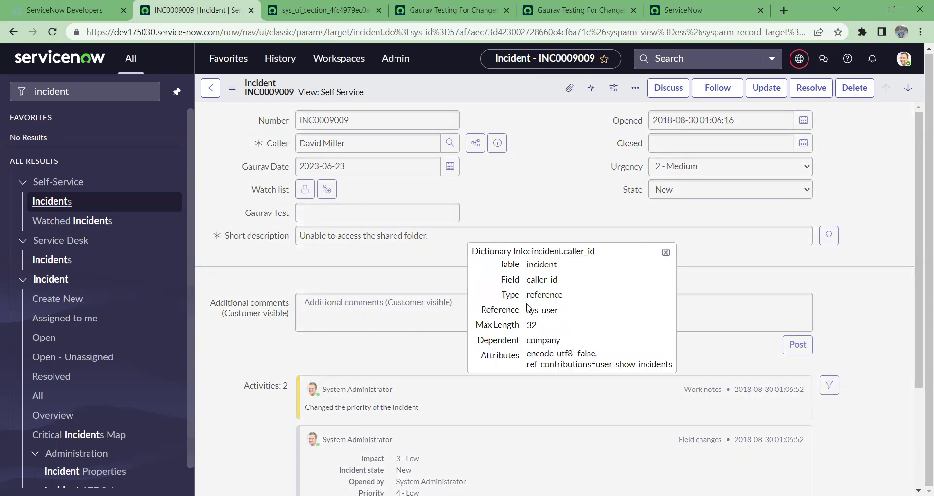
drag(485, 310, 568, 313)
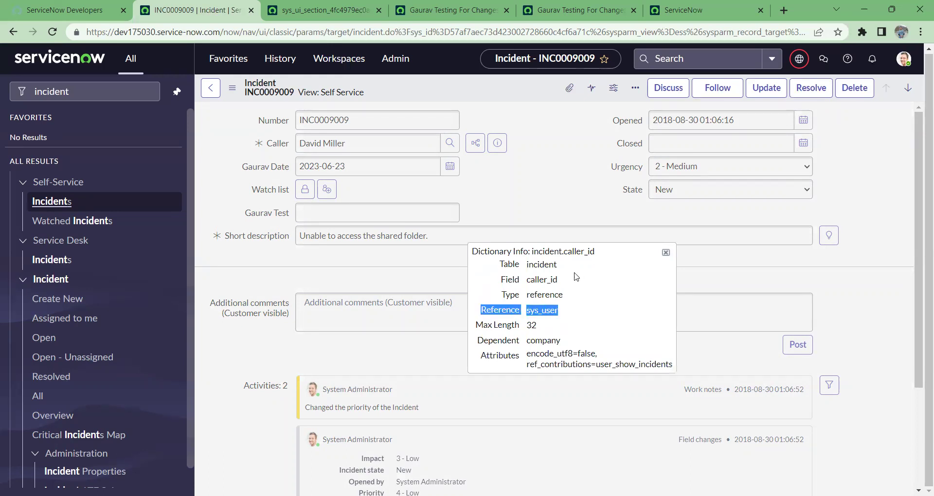
drag(558, 281, 527, 283)
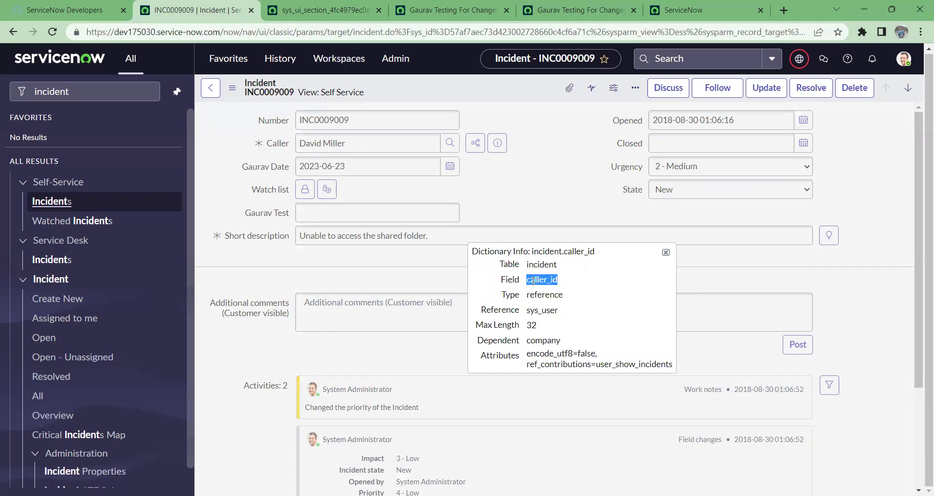
click(563, 286)
drag(563, 286, 524, 286)
drag(575, 288, 527, 281)
click(666, 252)
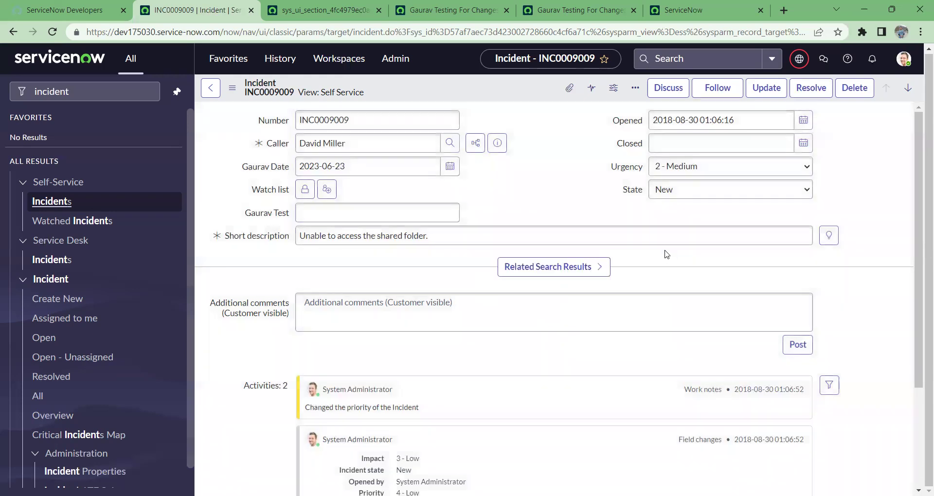
Check the backend column names of the custom date and custom test fields on the incident form.
right_click(268, 168)
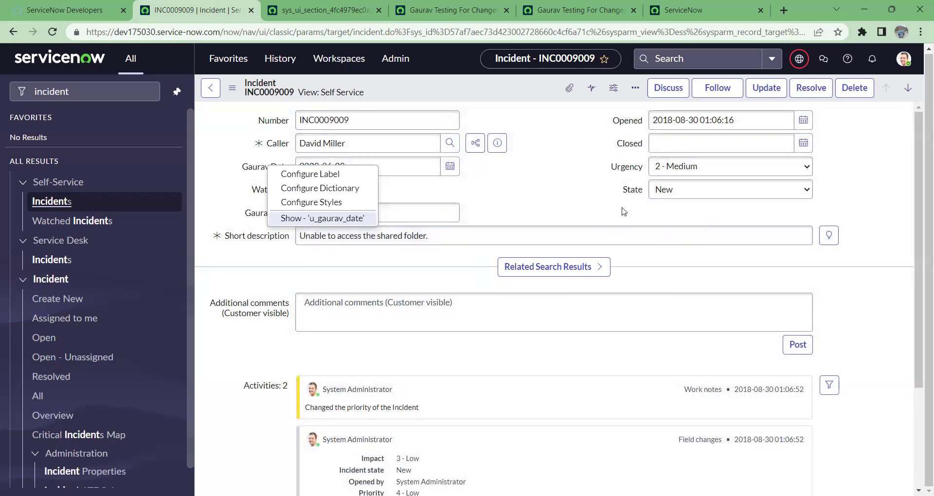
click(588, 204)
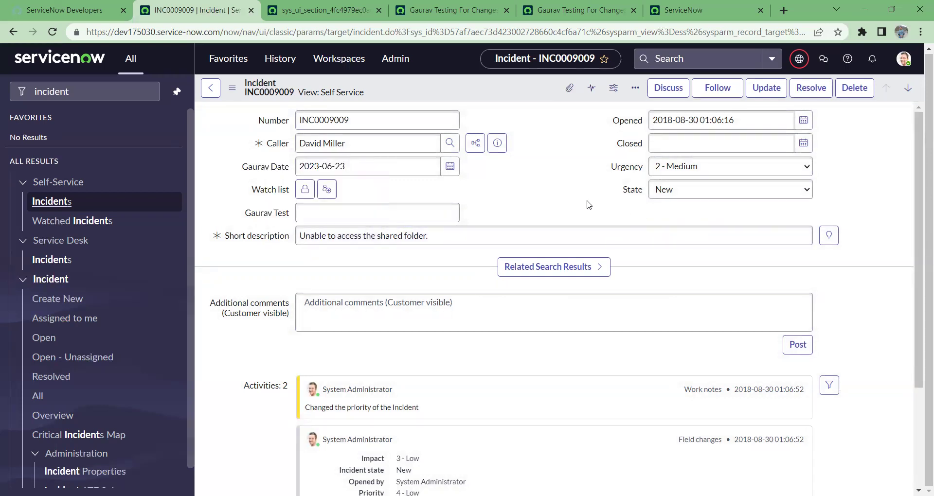
right_click(266, 220)
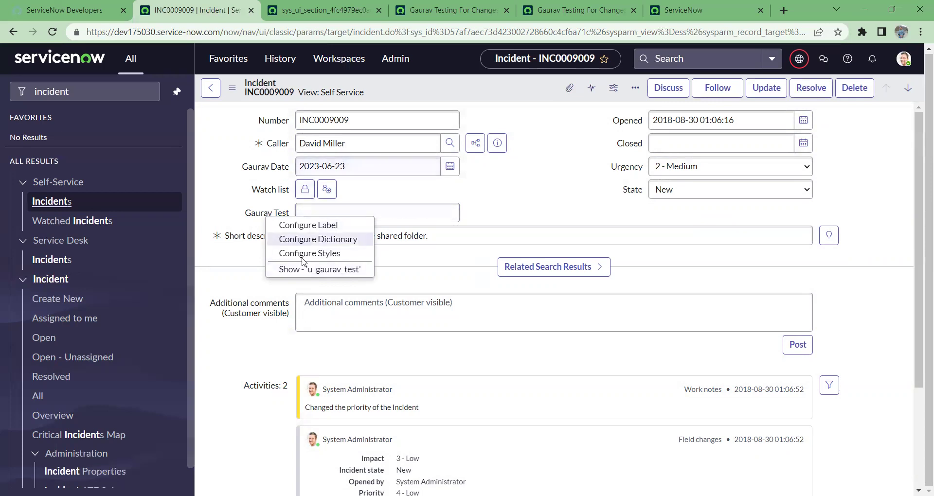
click(560, 179)
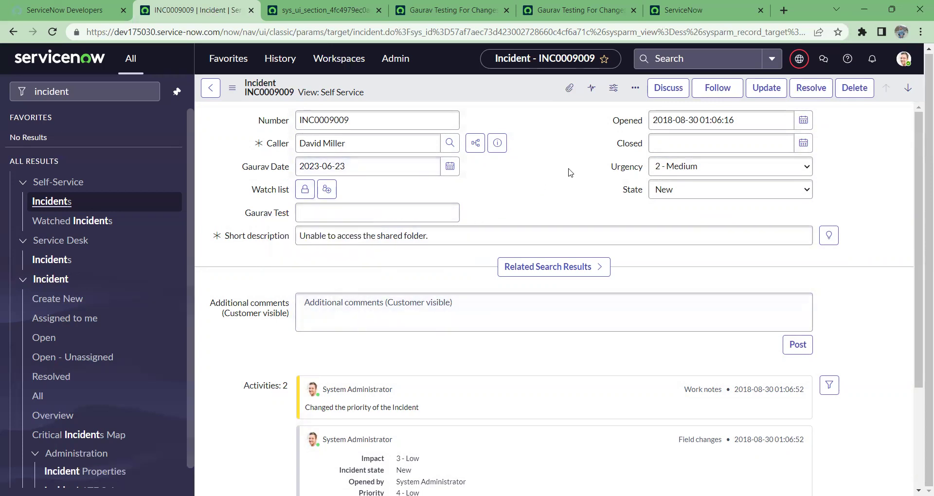
Open the dictionary entry of the custom test field below Watch list and paste its copied sys_id into the browser address.
right_click(259, 219)
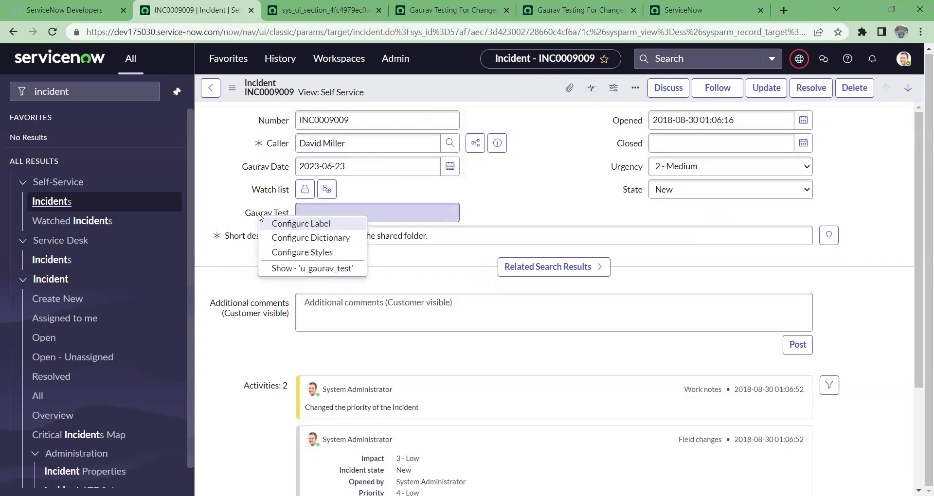
click(325, 242)
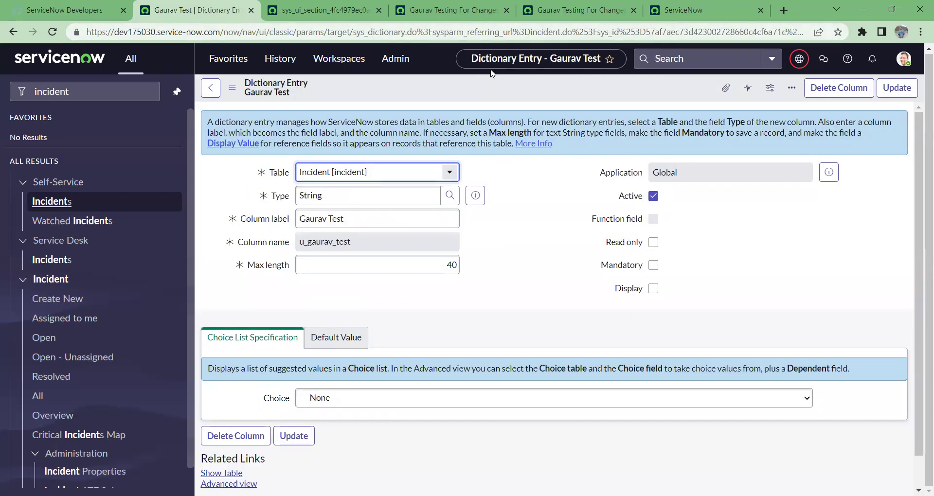
right_click(484, 91)
mouse_move(521, 290)
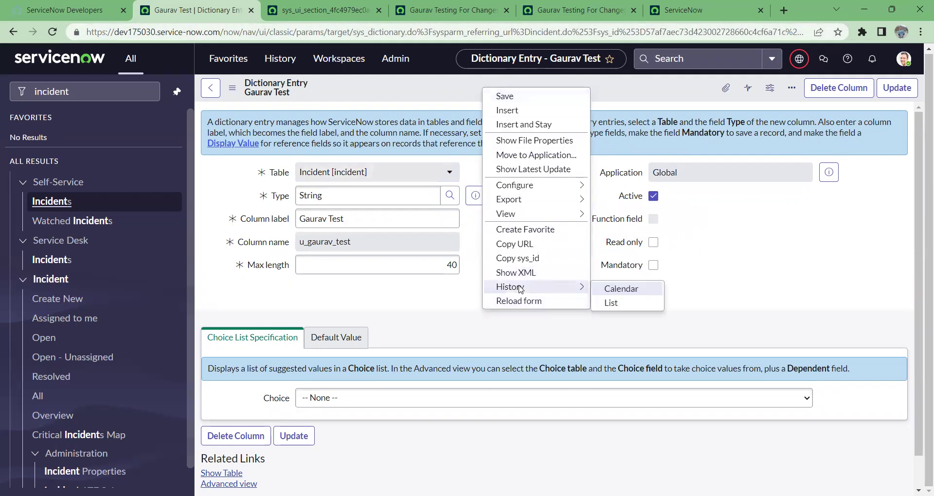
click(507, 259)
click(508, 36)
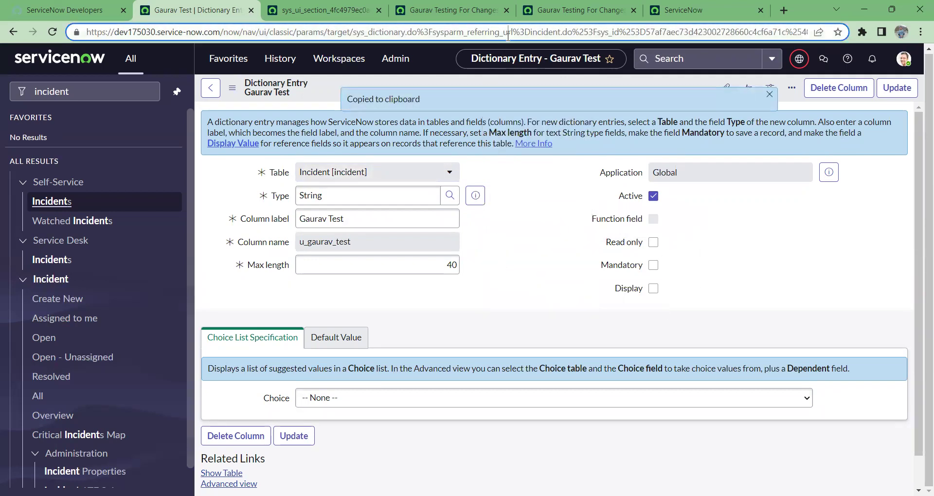
key(ctrl+v)
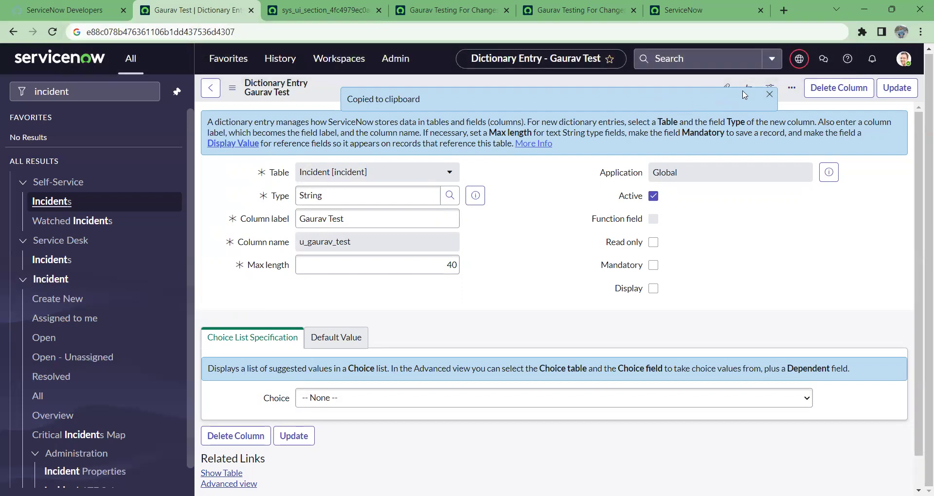
click(770, 95)
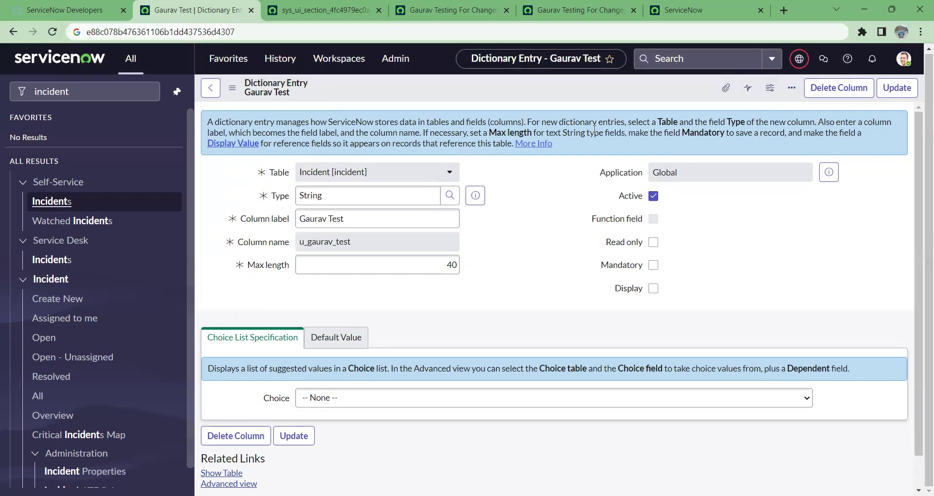
Return to the incident, open the record of the currently selected update set, and review its details and customer updates.
click(210, 88)
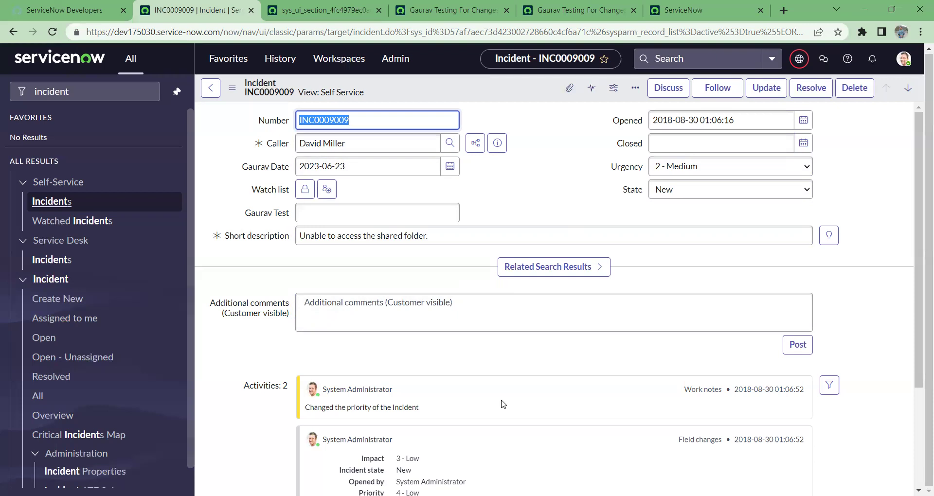
click(800, 59)
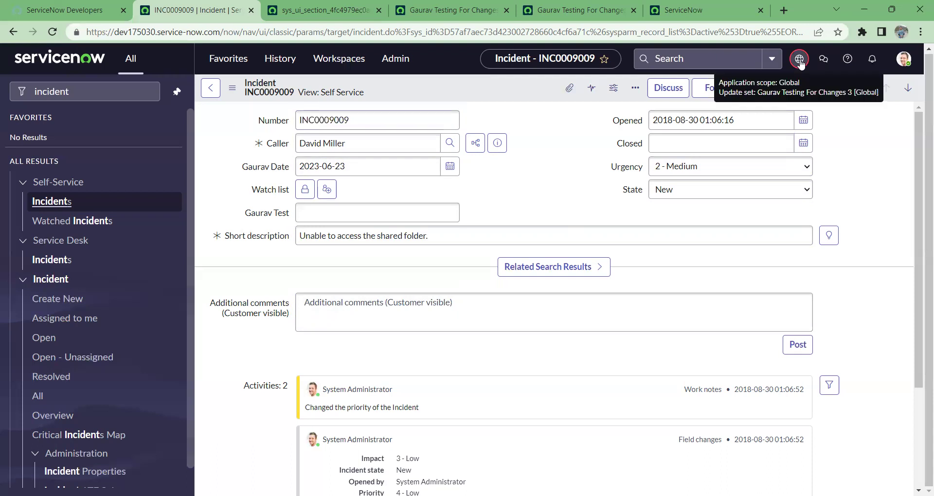
click(848, 122)
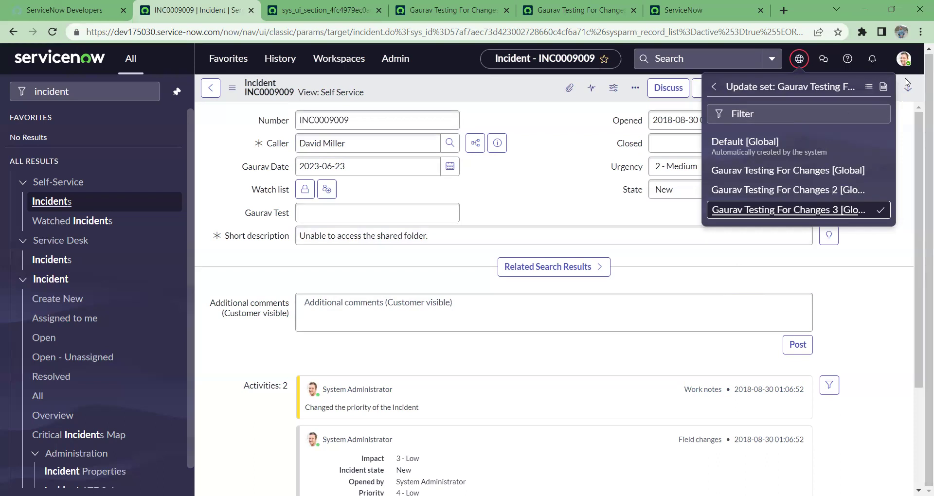
click(883, 88)
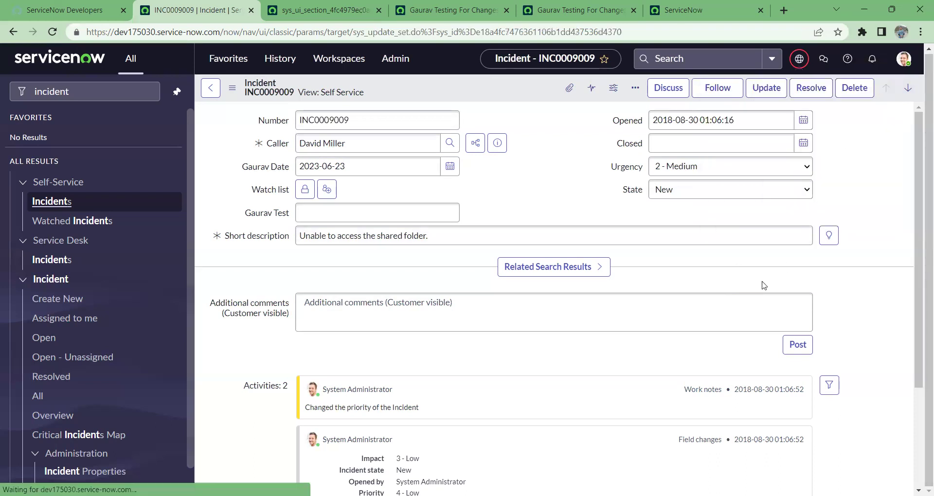
scroll(526, 210, down, 1)
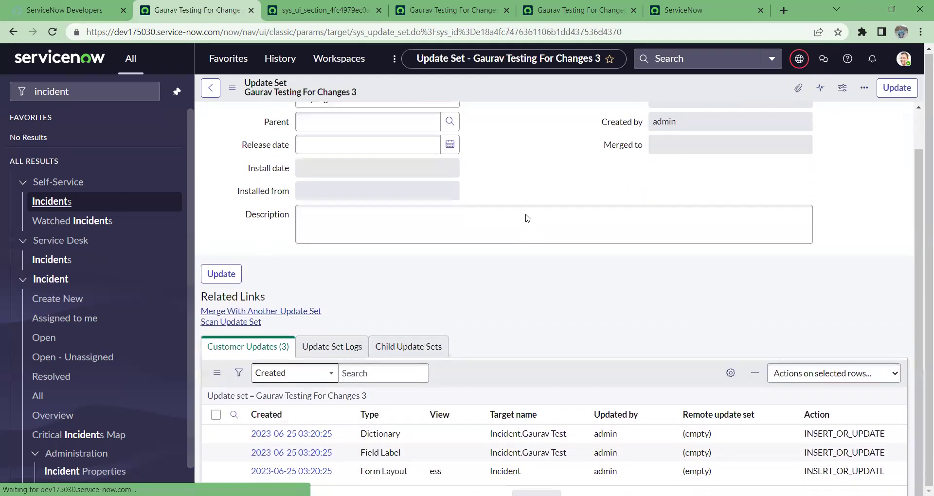
scroll(528, 218, down, 2)
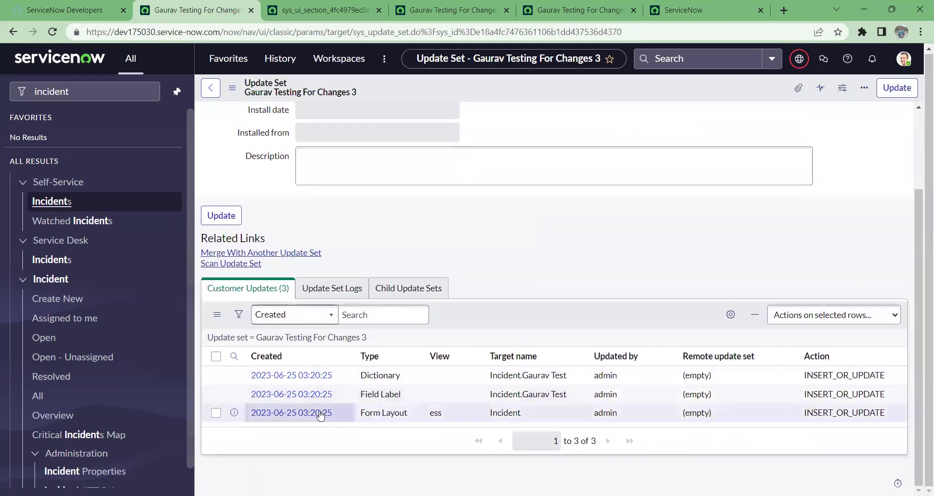
scroll(413, 359, up, 2)
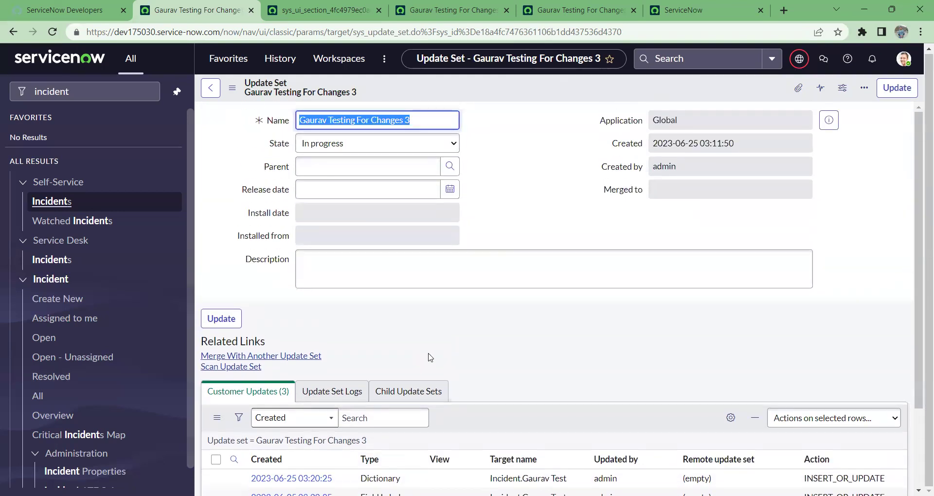
scroll(432, 355, down, 2)
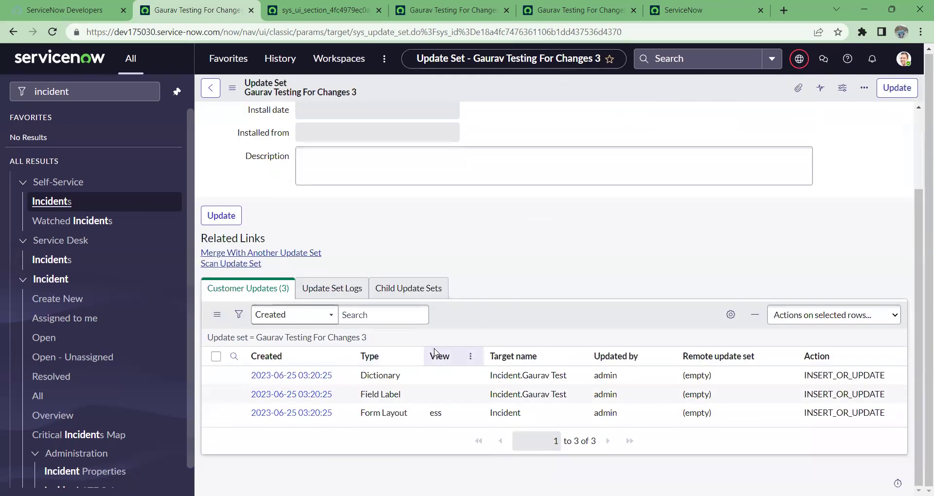
scroll(441, 340, up, 2)
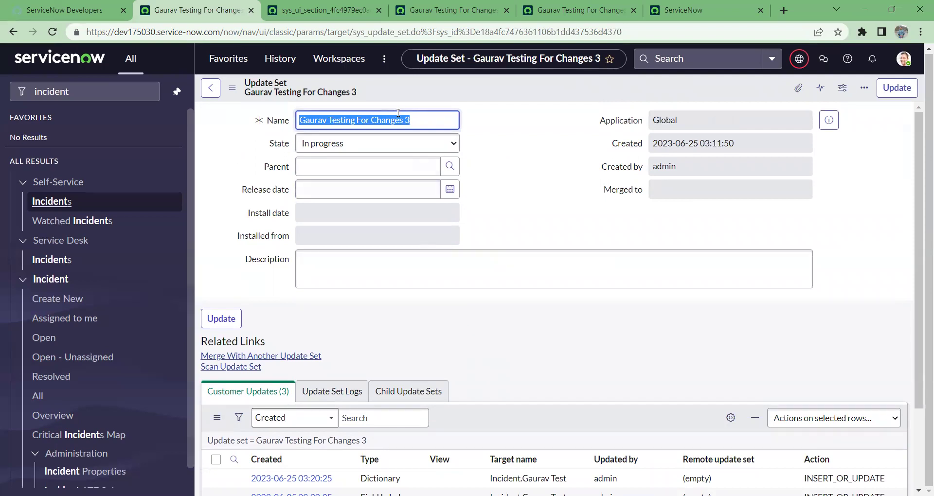
Set the update set's state to Complete and save the record.
key(Tab)
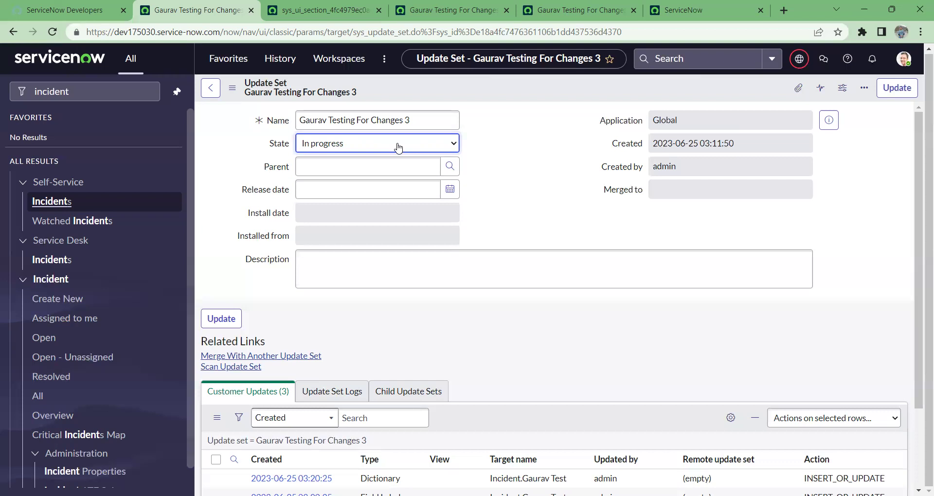
scroll(486, 255, down, 2)
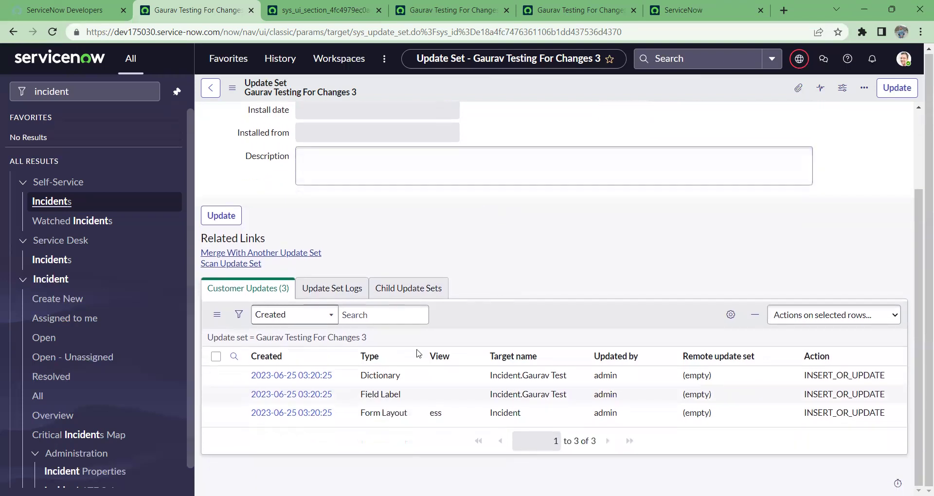
scroll(624, 200, up, 2)
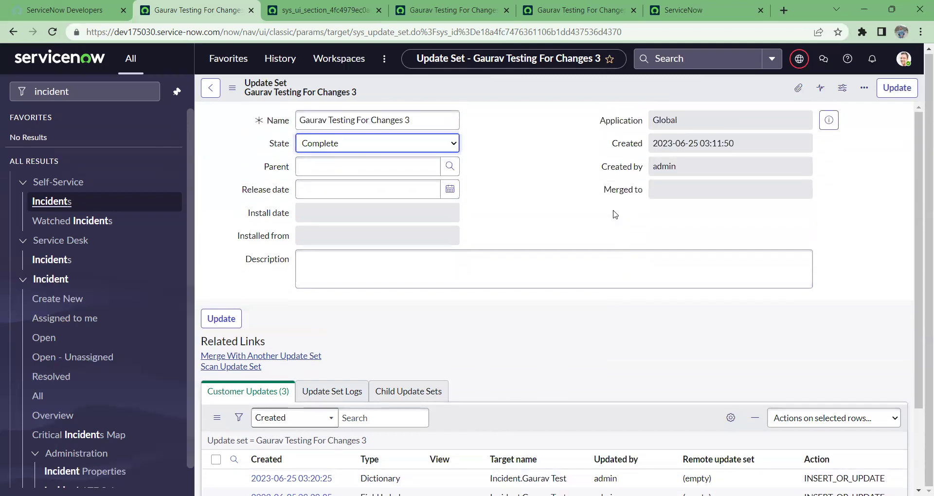
right_click(746, 86)
click(766, 94)
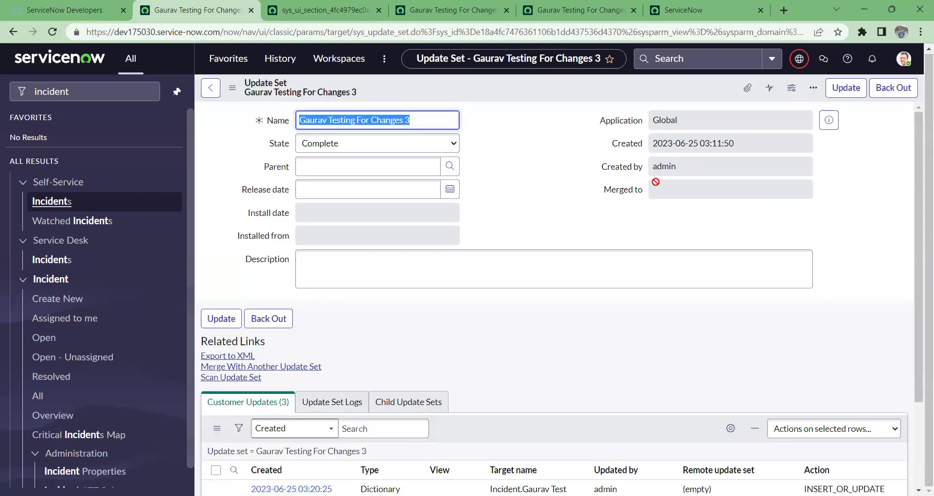
Review the completed update set's customer updates and export the set to XML.
scroll(571, 202, down, 3)
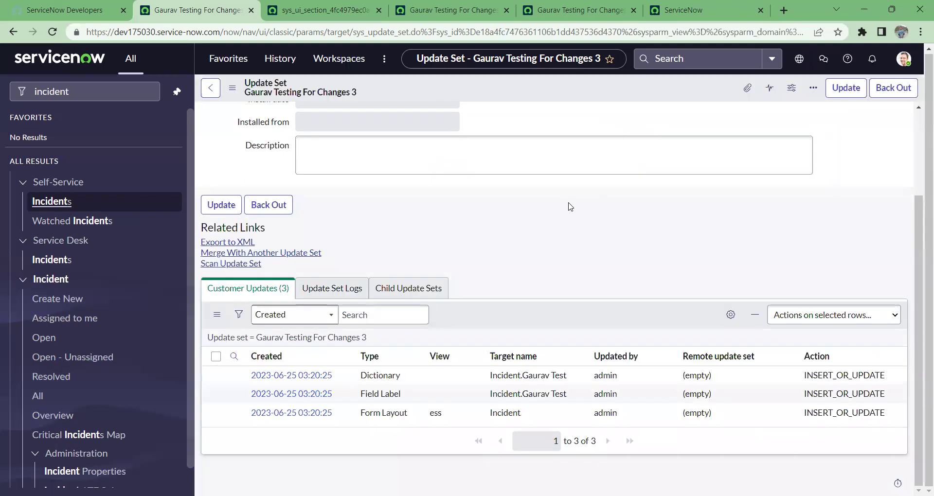
scroll(570, 207, up, 3)
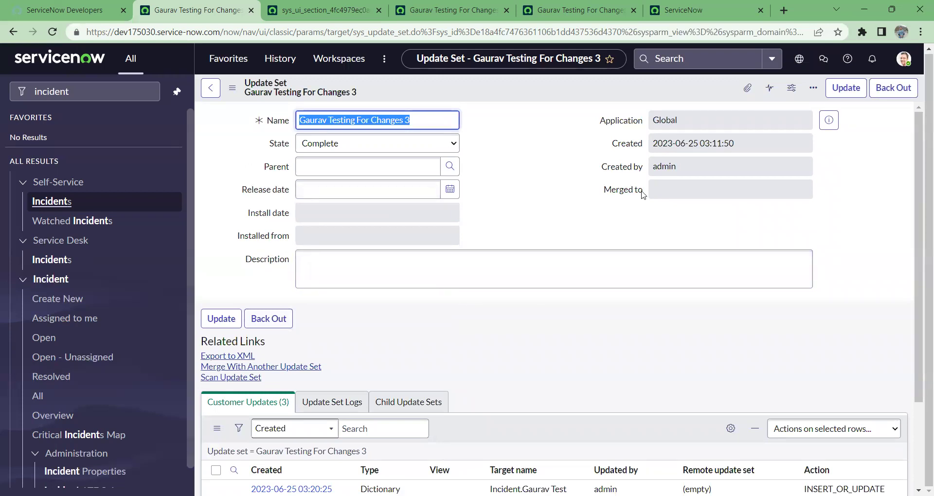
scroll(624, 218, down, 4)
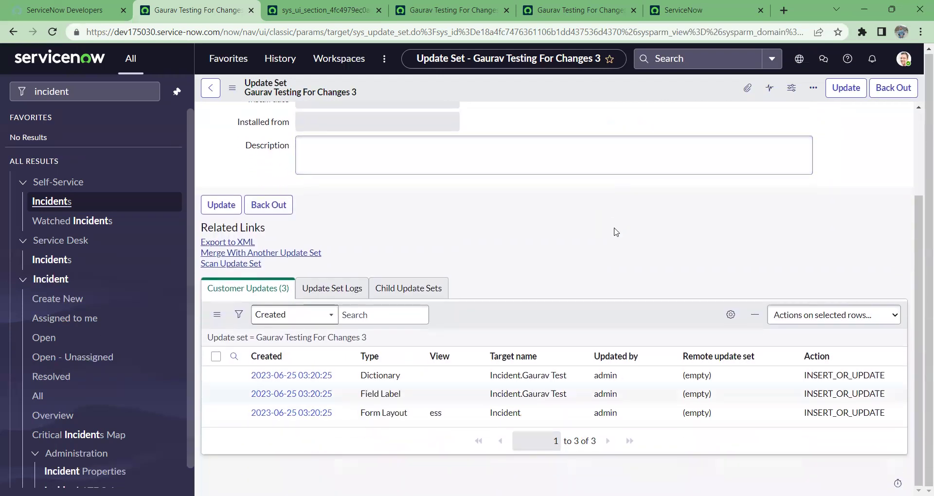
scroll(614, 229, up, 3)
click(615, 228)
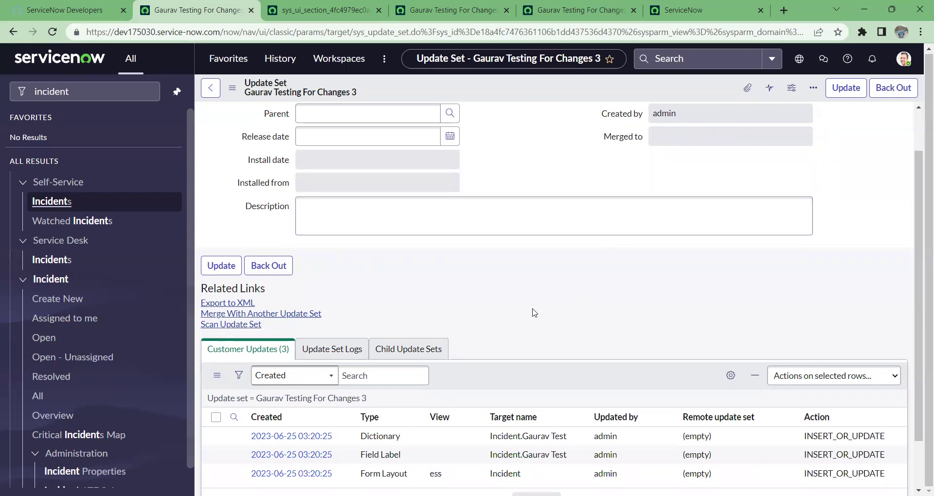
scroll(535, 313, up, 2)
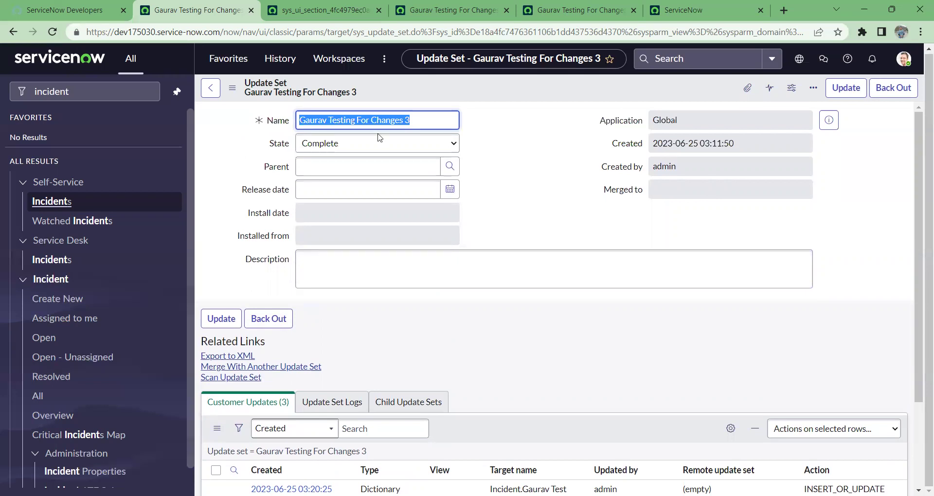
click(236, 359)
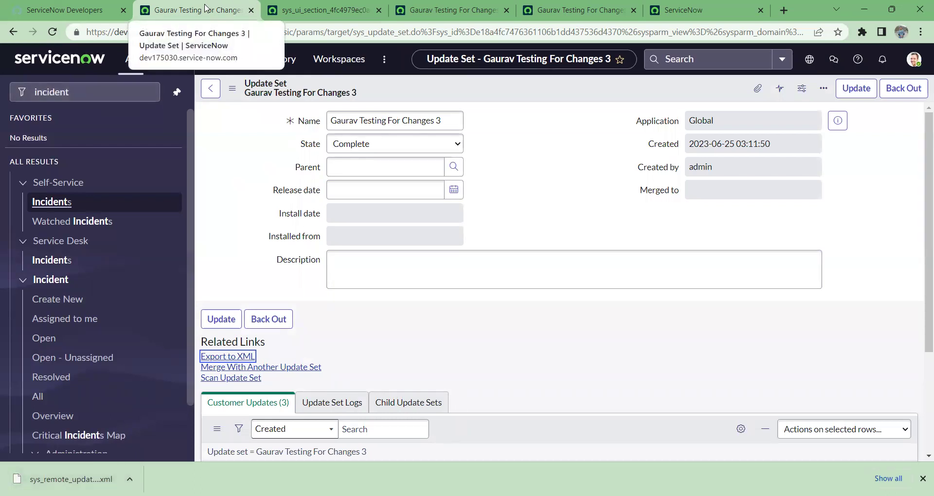
click(690, 4)
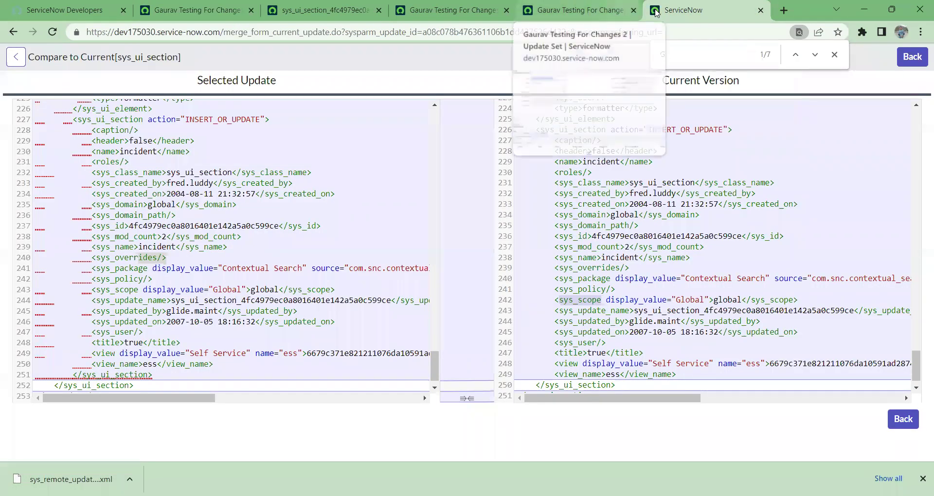
click(785, 10)
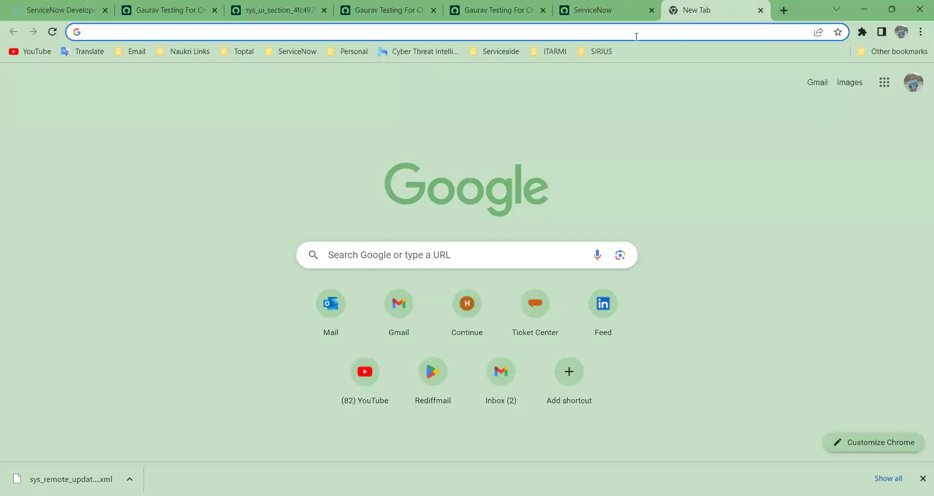
click(190, 17)
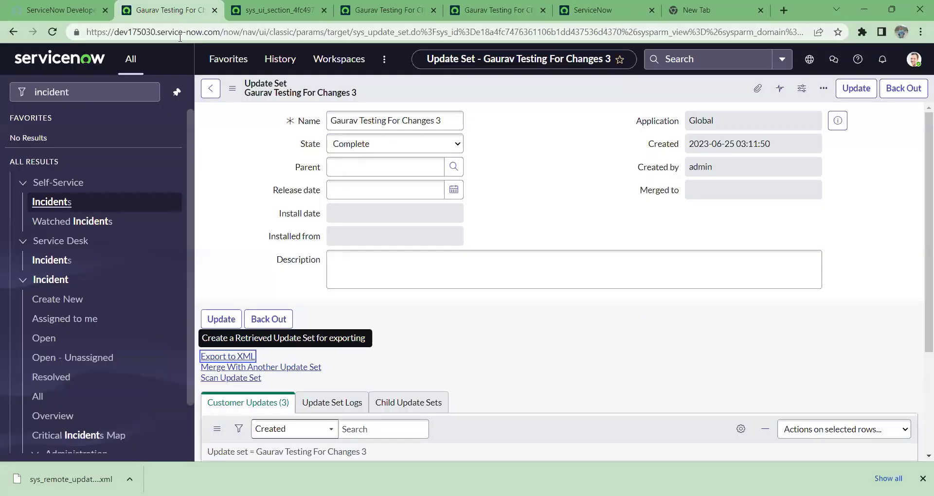
Replace the application navigator filter with "retrie" to find the Retrieved Update Sets module.
click(138, 93)
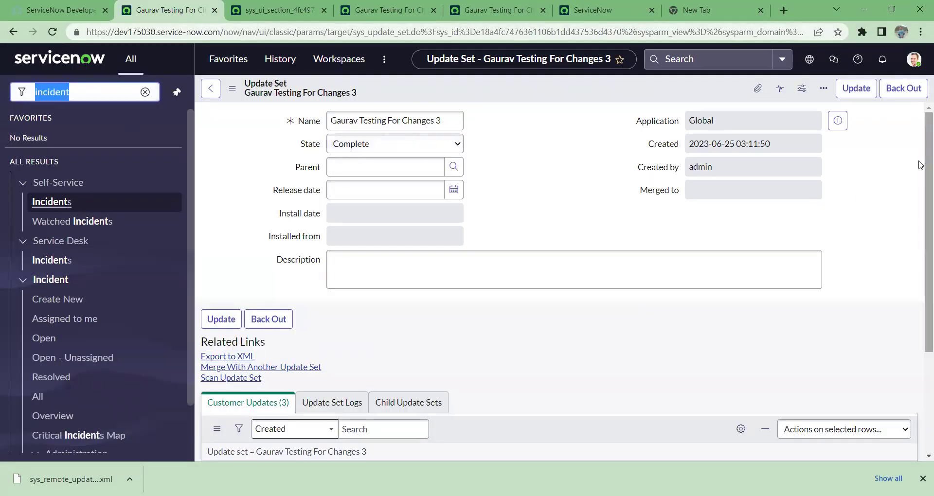
key(BackSpace)
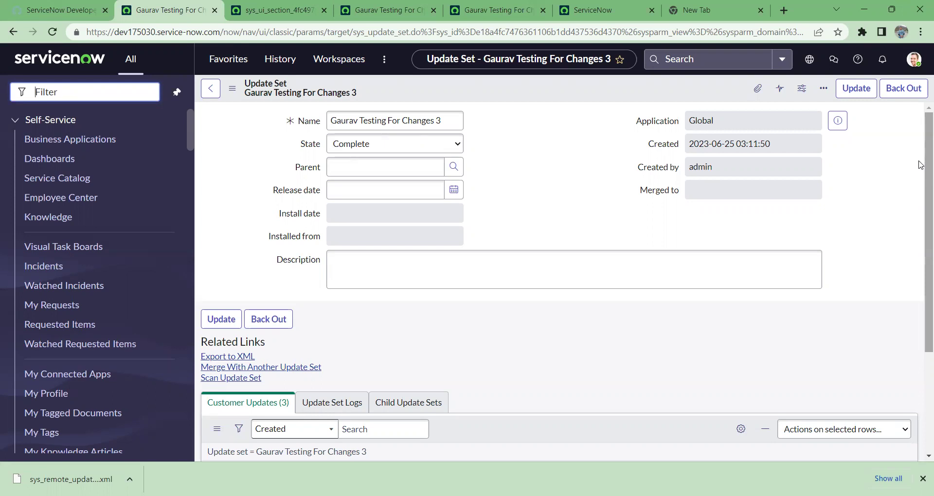
text(retrie)
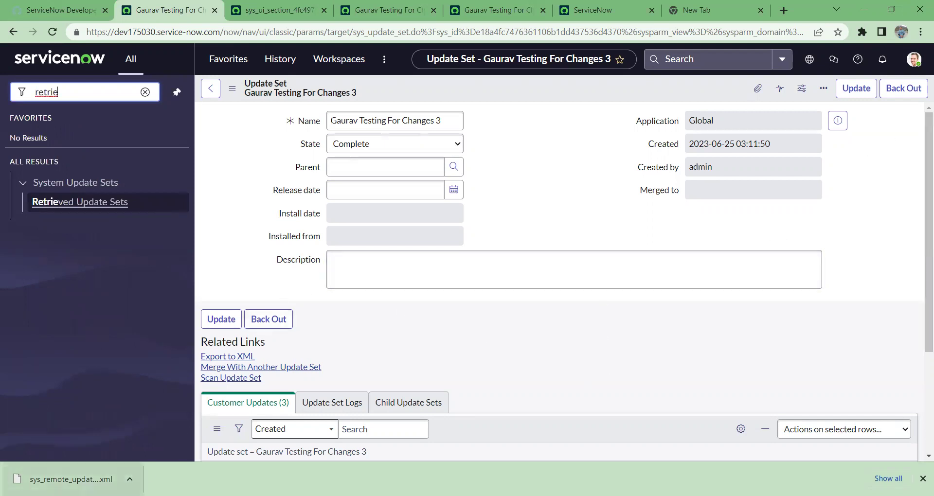
Change the instance prefix in the update set page's browser address to qa without loading it.
drag(127, 35, 114, 34)
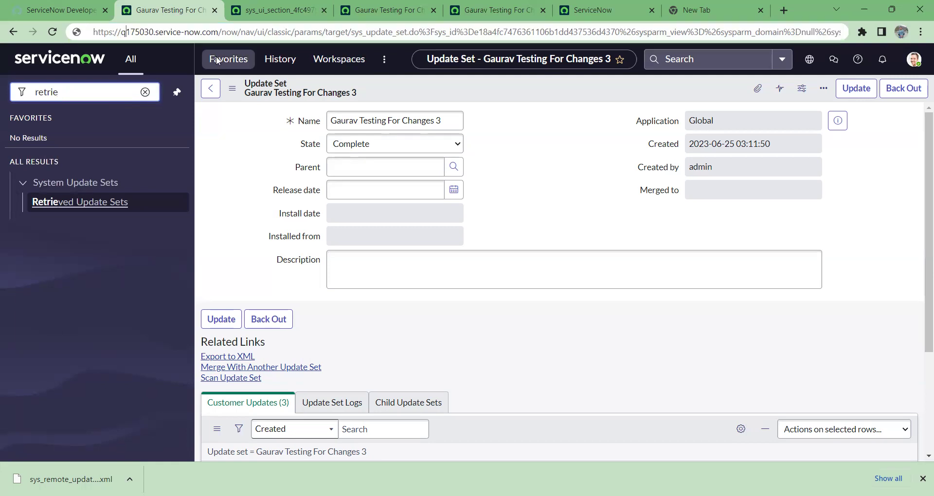
text(qa)
click(218, 234)
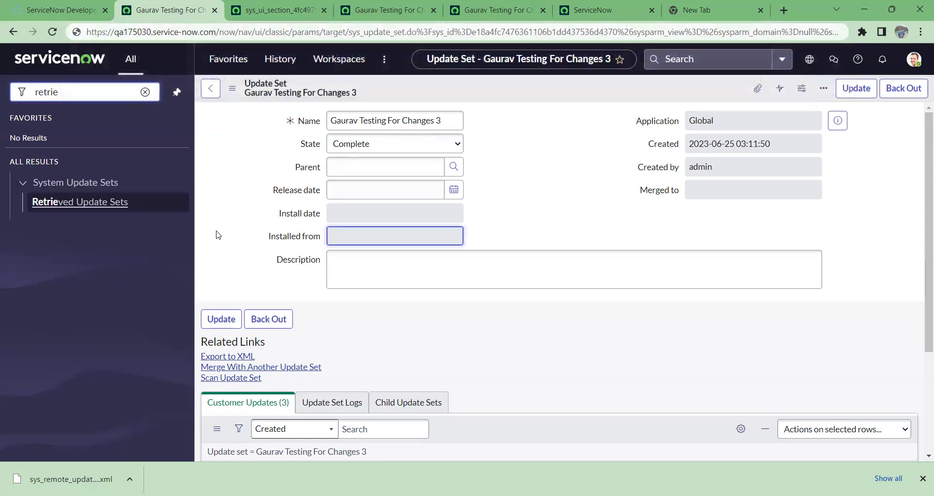
Open the Retrieved Update Sets module in a separate browser tab and switch to it.
click(72, 204)
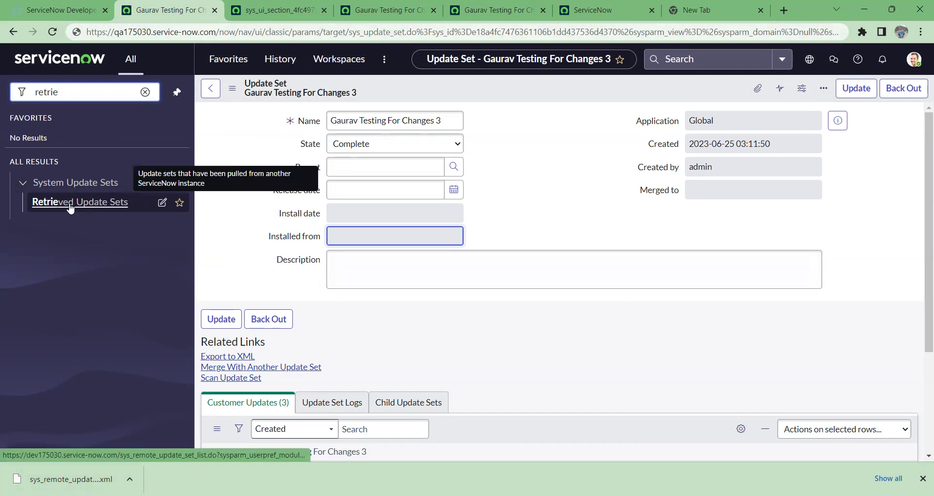
click(52, 206)
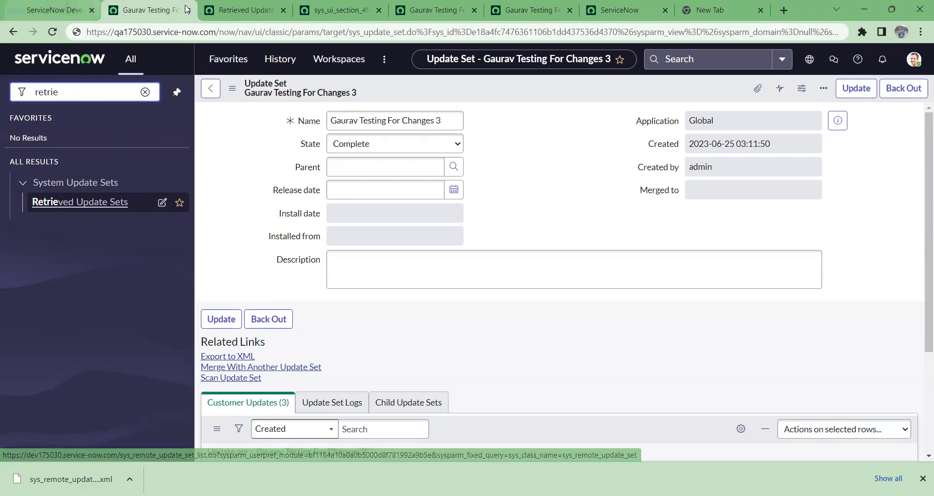
click(243, 10)
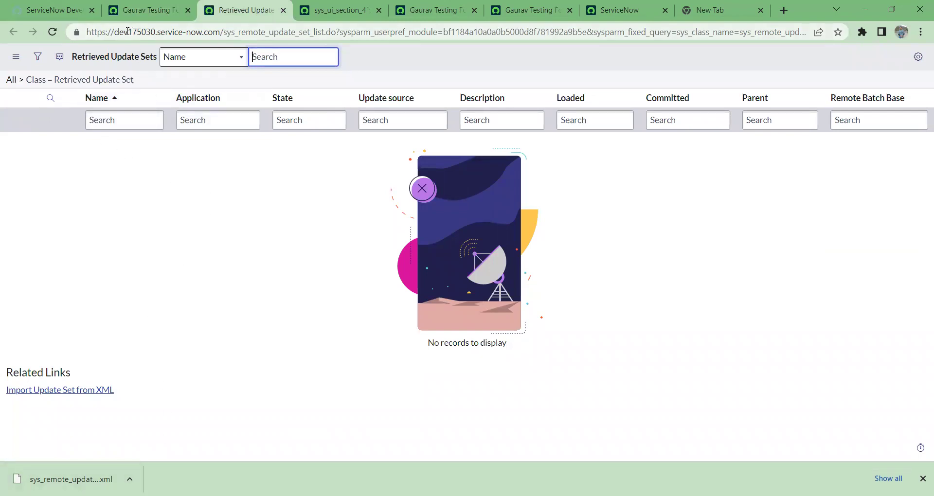
Try to replace the dev instance prefix with qa in the Retrieved Update Sets page's address.
drag(125, 31, 116, 30)
text(qa)
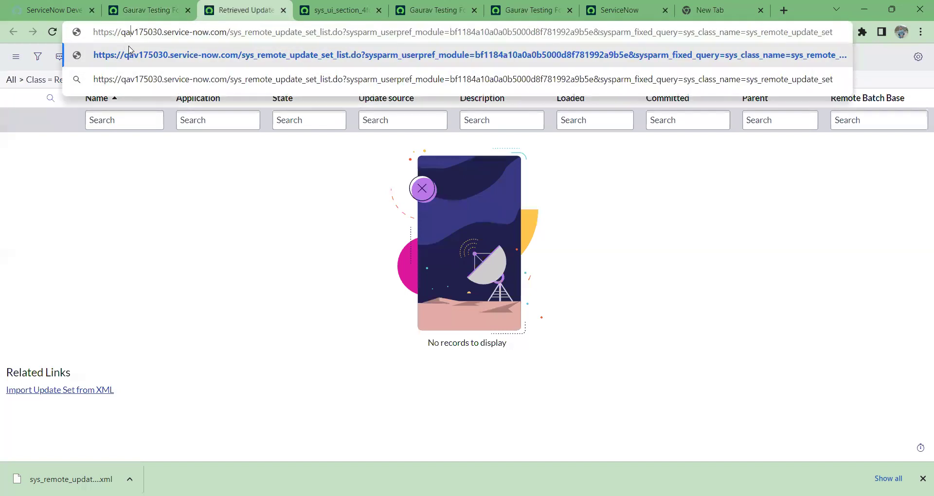
key(Return)
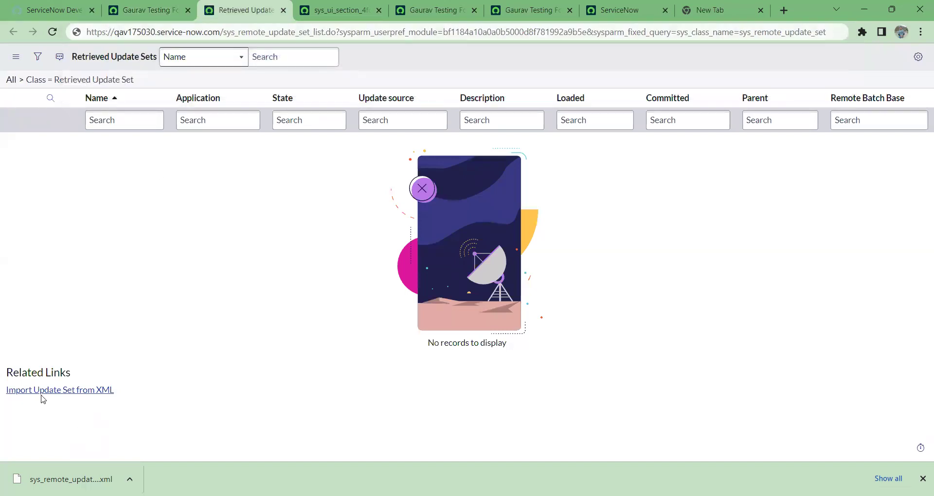
Show the Import Update Set from XML page, go back to the retrieved update sets list, and return to the completed update set.
click(75, 392)
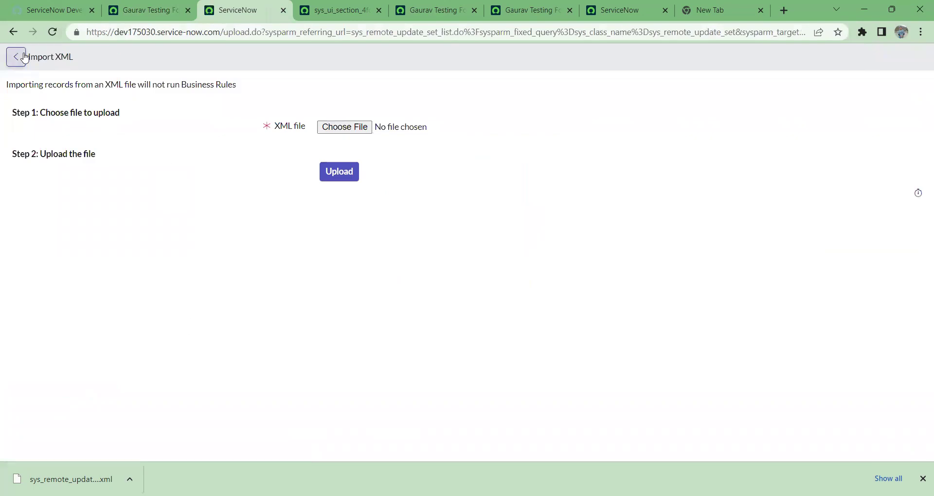
click(10, 34)
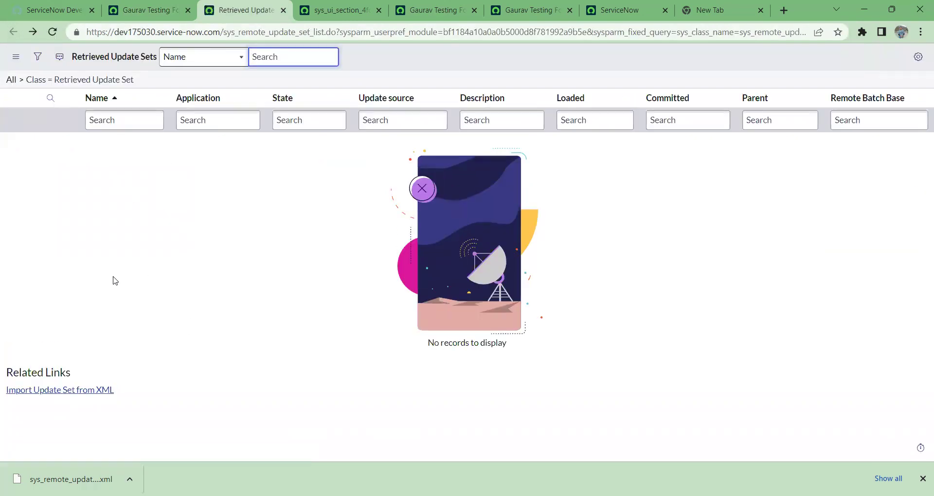
click(128, 10)
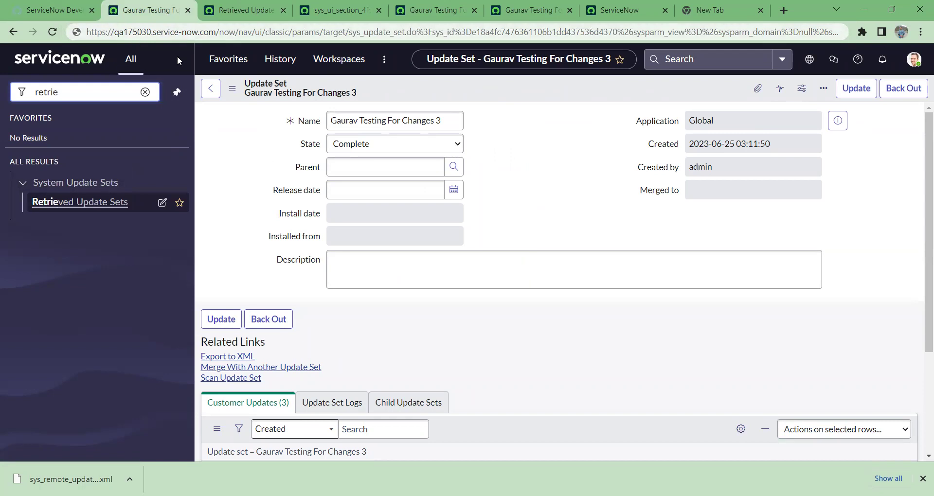
Import the exported update set file sys_remote_update_set_5ef09b8f476361106b1dd437536d4322 from Downloads into the retrieved update sets.
click(246, 10)
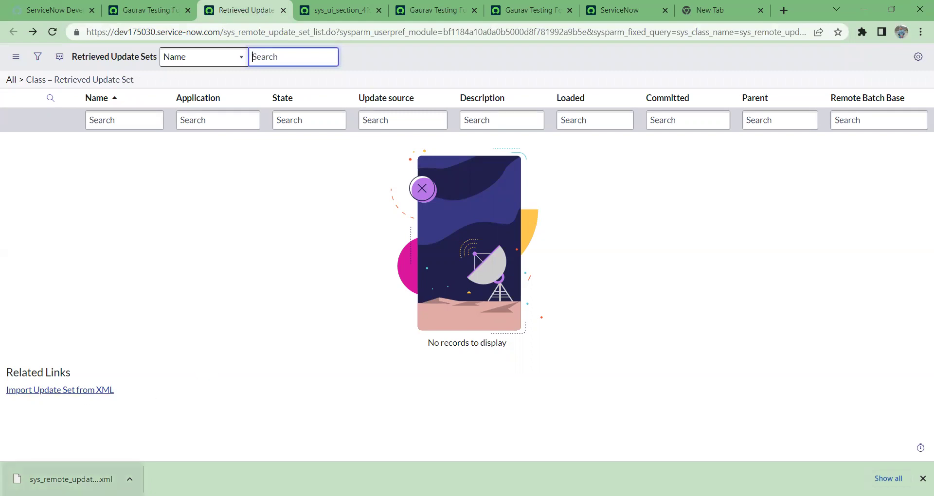
click(34, 395)
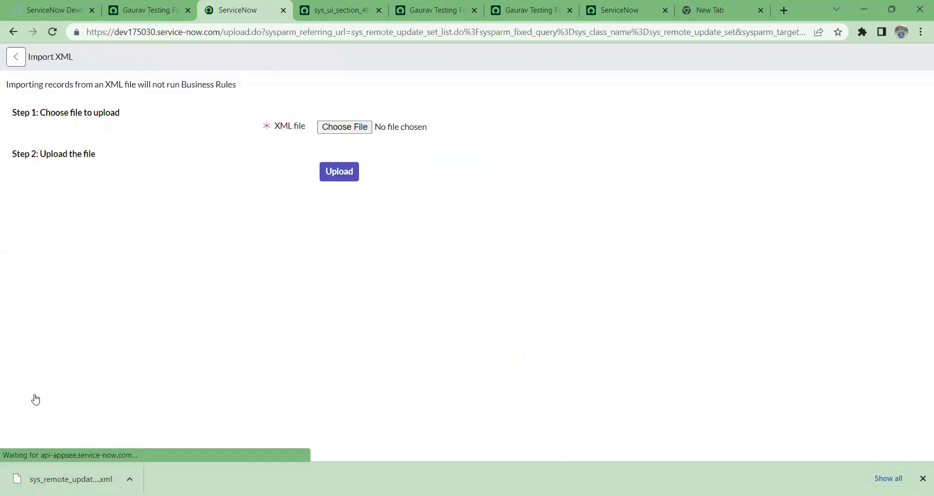
click(349, 127)
click(58, 113)
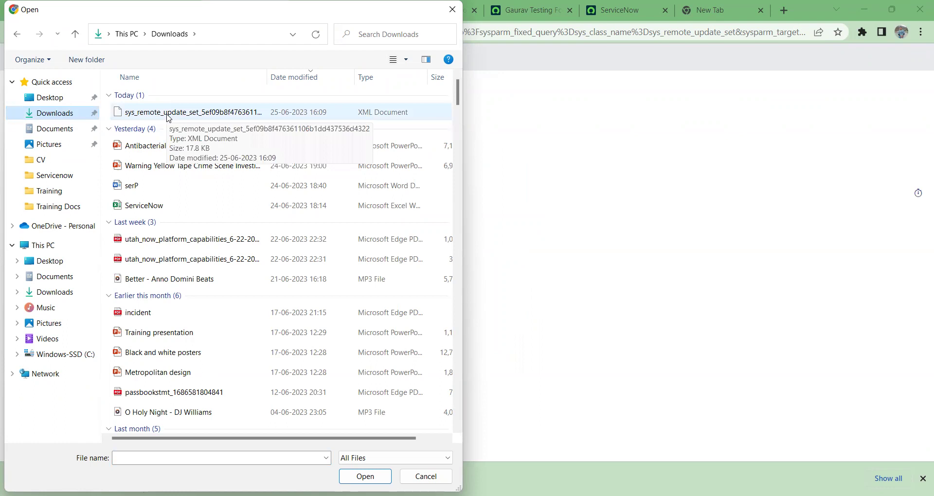
click(169, 119)
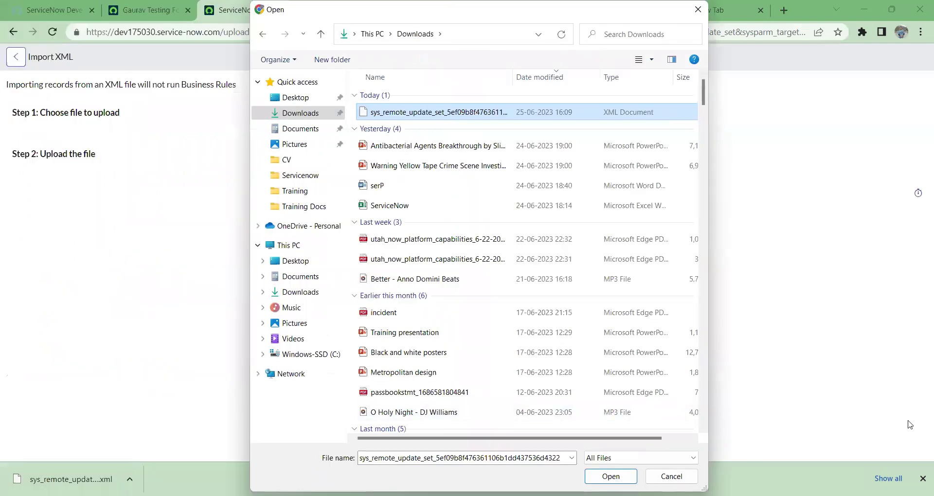
click(609, 477)
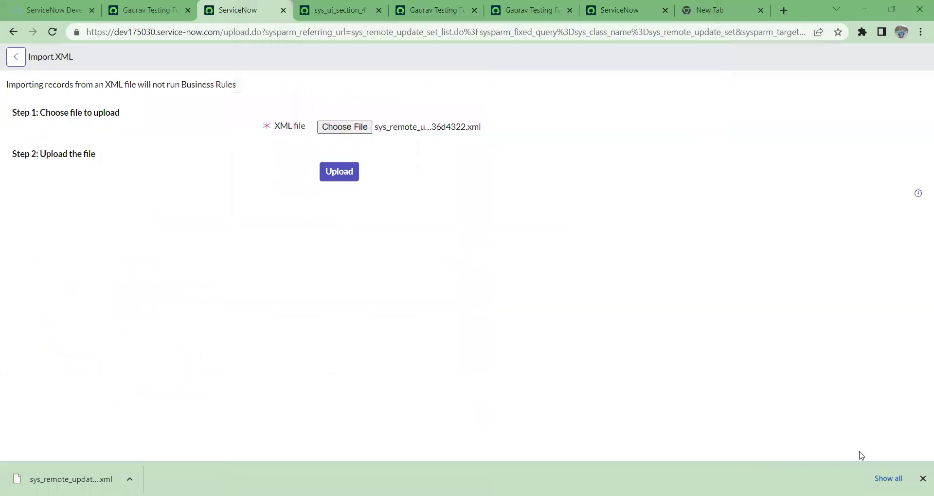
click(351, 180)
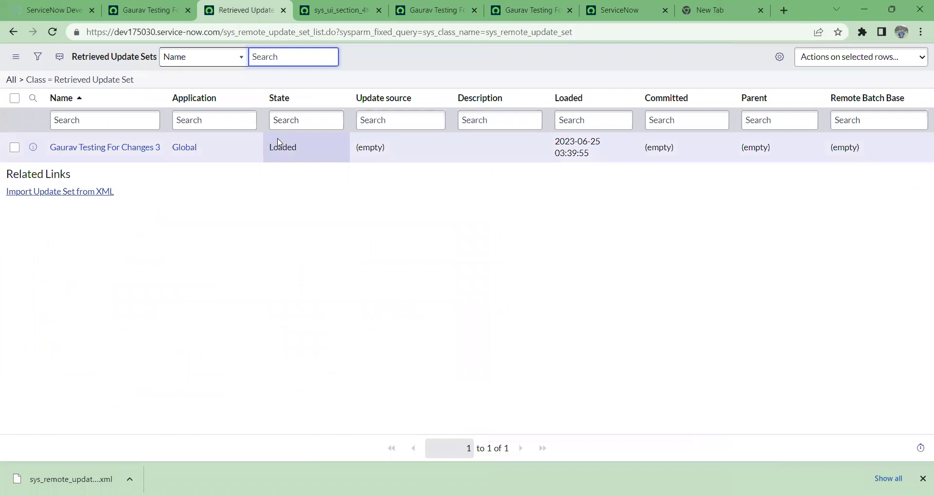
Examine the name and state of the imported update set in the Retrieved Update Sets list.
drag(274, 146, 306, 147)
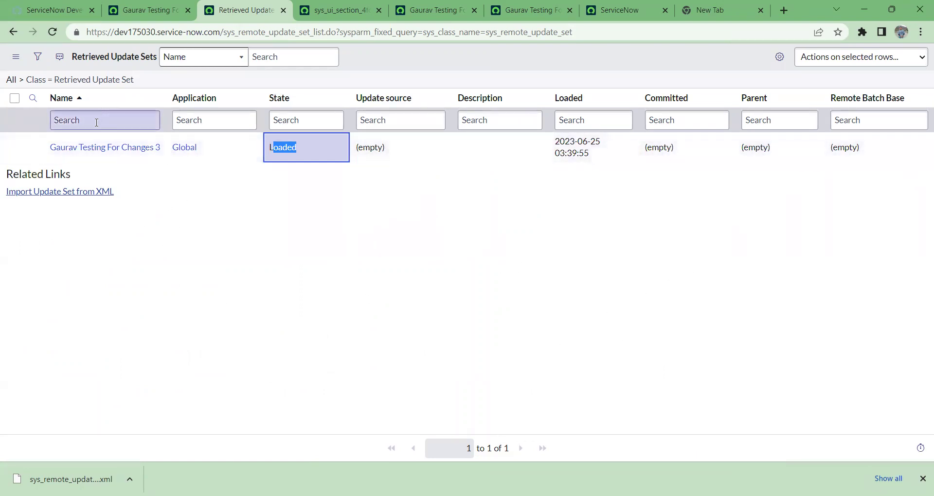
drag(50, 152, 164, 160)
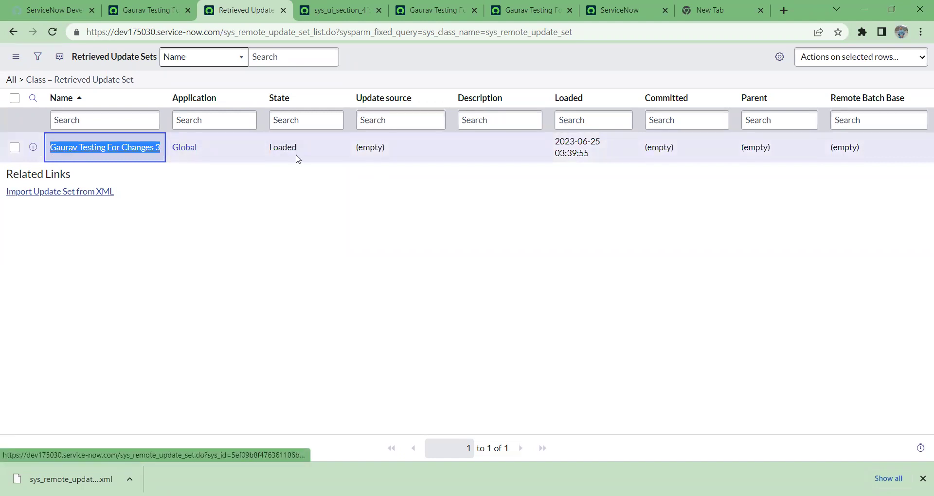
drag(271, 147, 358, 148)
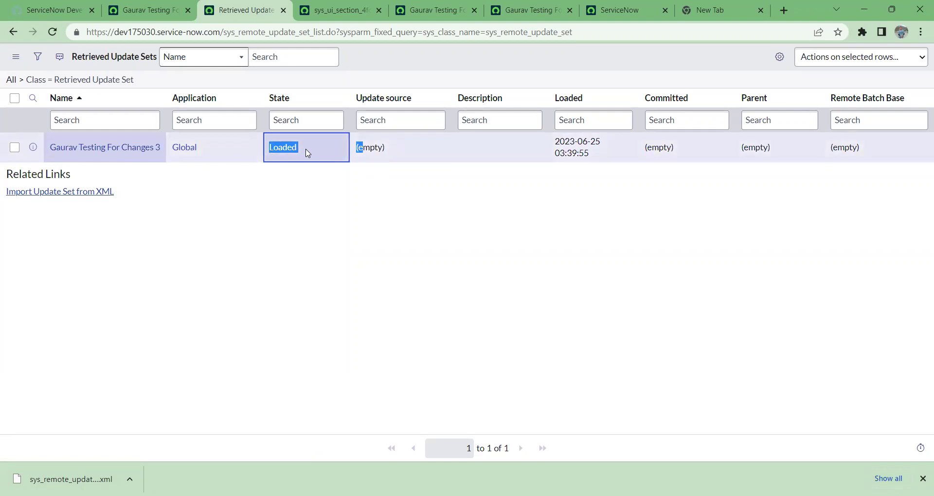
Open the imported update set, run its preview and close the preview dialog.
click(138, 147)
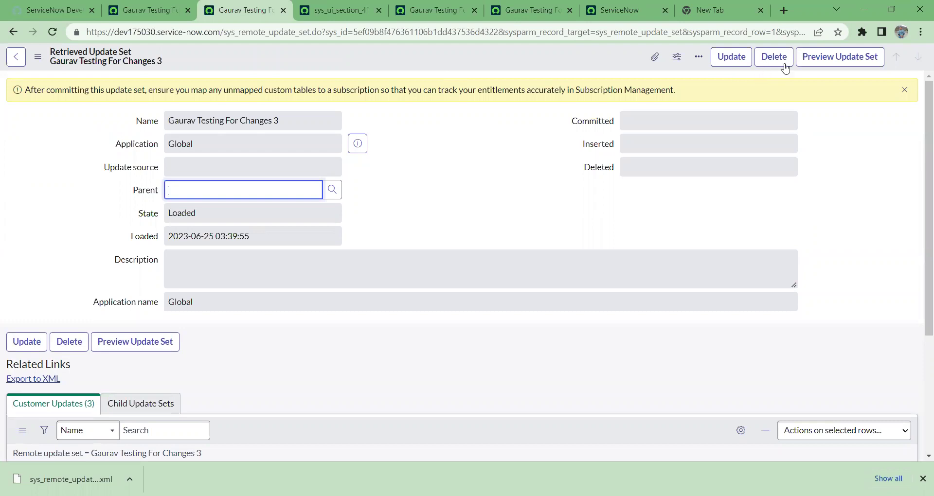
click(840, 57)
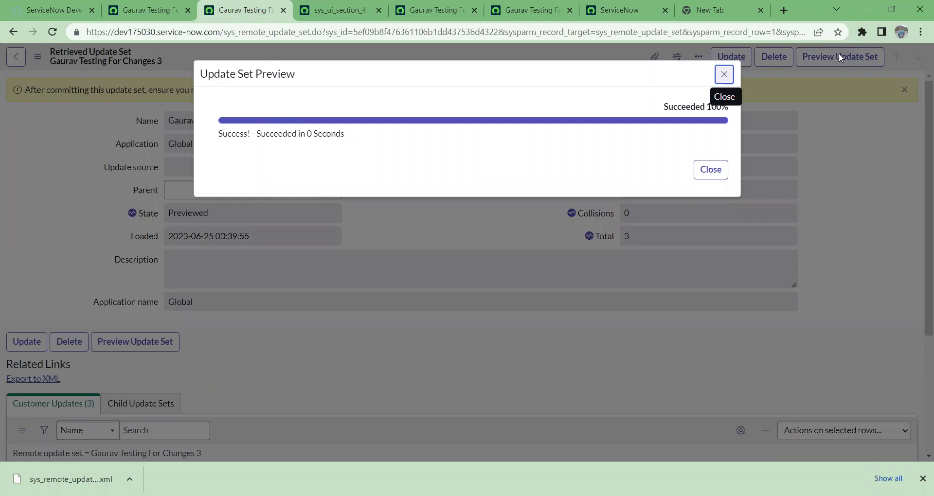
click(708, 177)
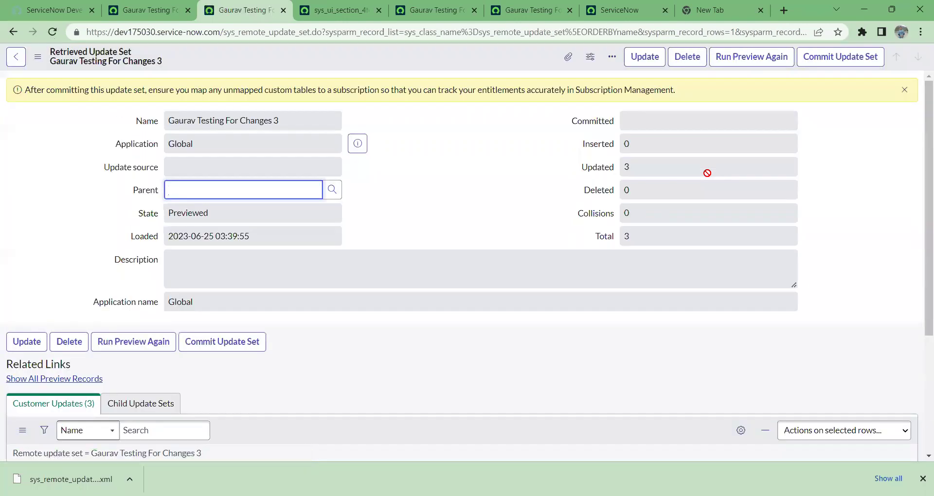
Commit the previewed update set and close the commit dialog.
click(823, 59)
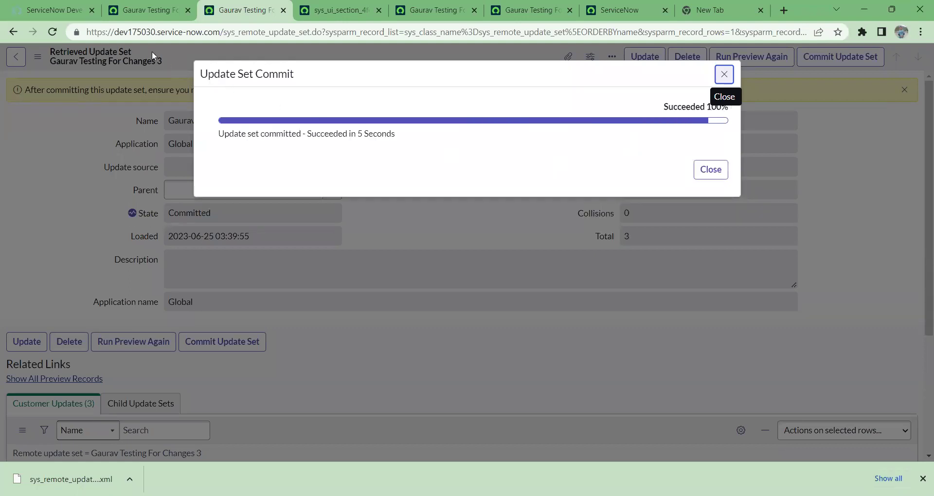
click(710, 176)
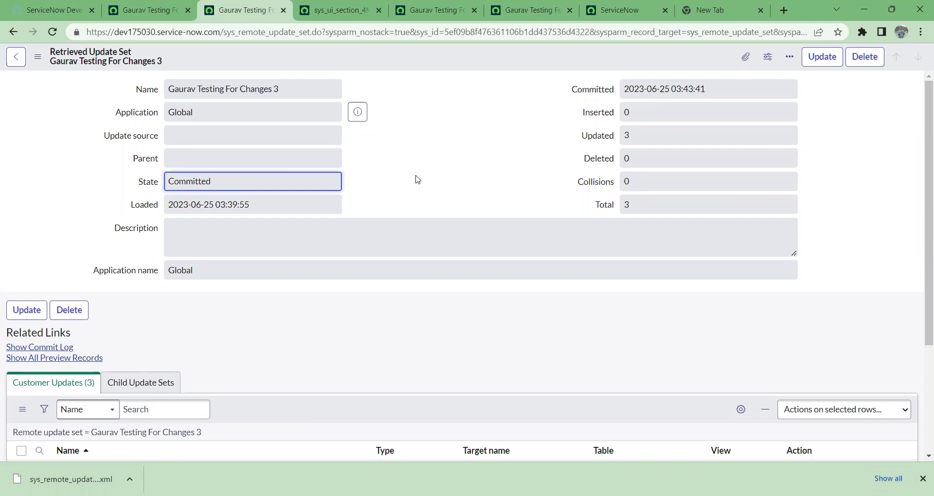
click(224, 388)
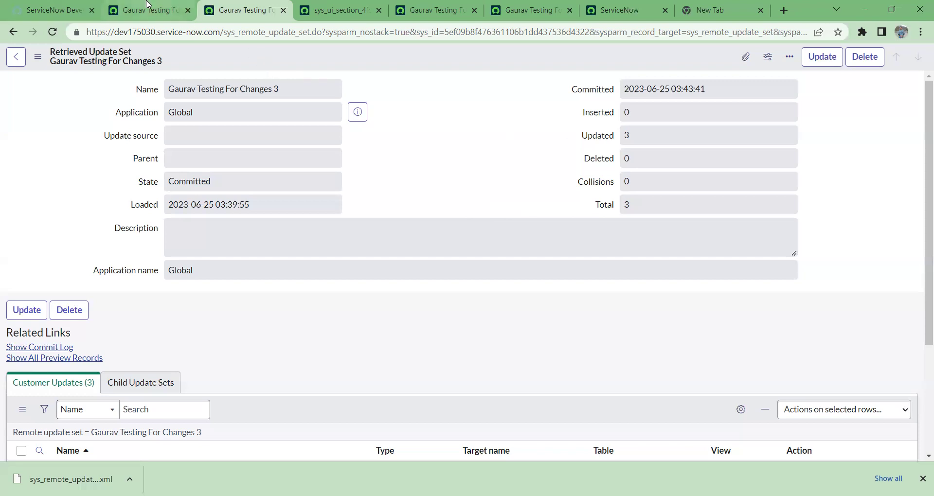
Return to the original completed update set and review its details and customer updates.
click(151, 10)
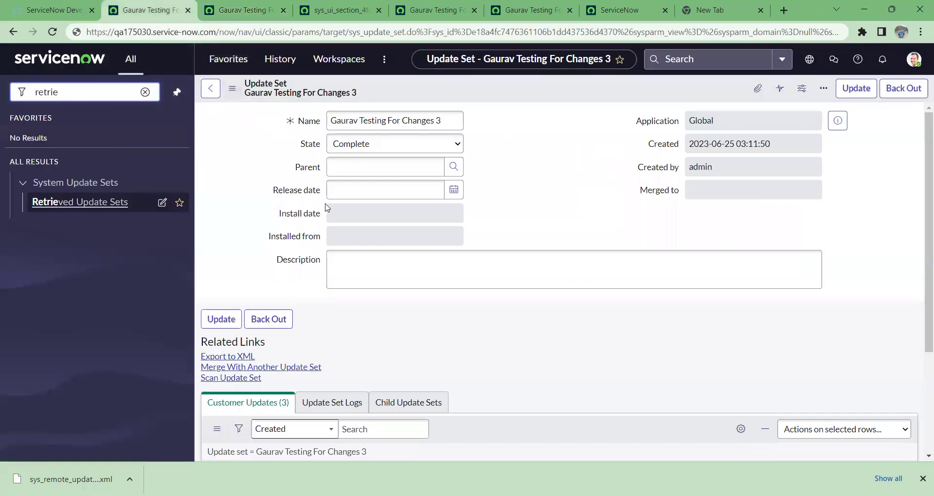
scroll(572, 158, down, 1)
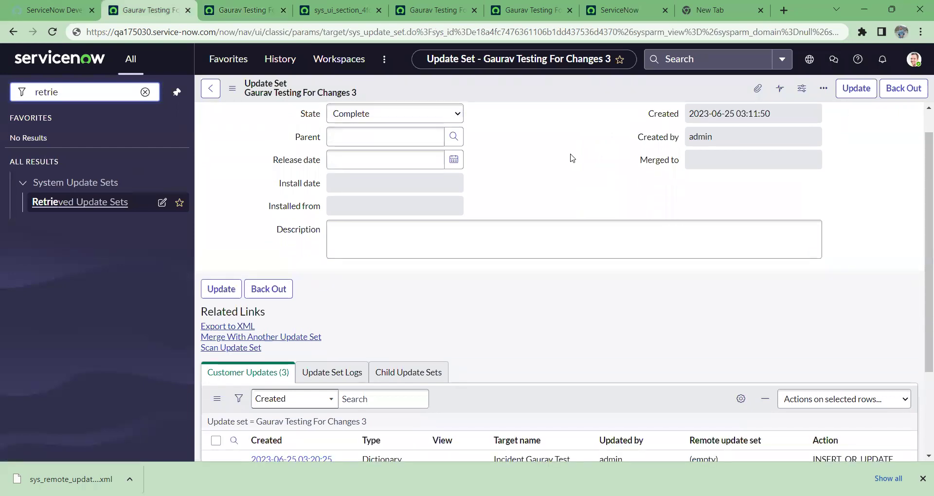
scroll(573, 158, down, 3)
scroll(573, 156, up, 4)
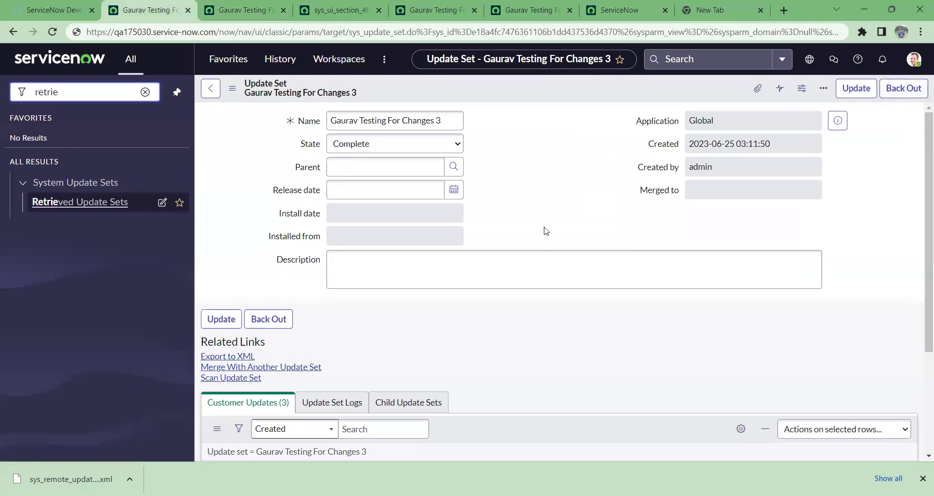
scroll(567, 341, down, 3)
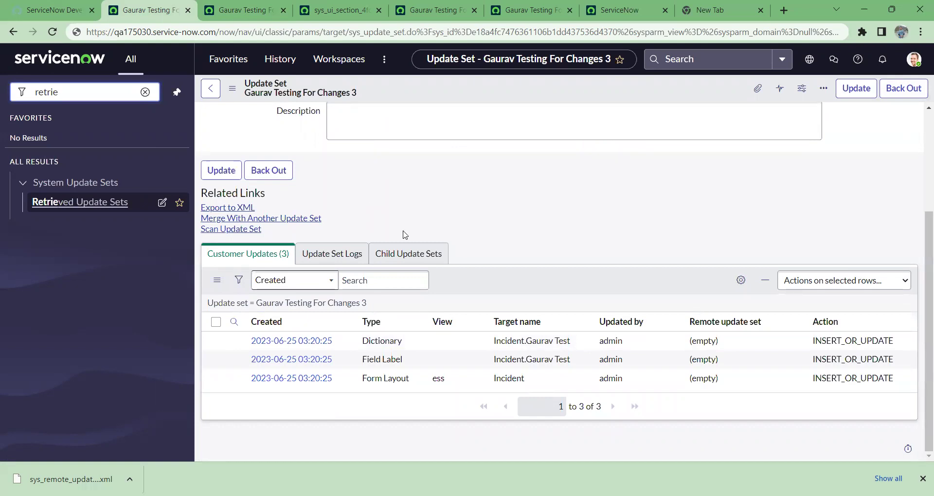
scroll(479, 194, up, 2)
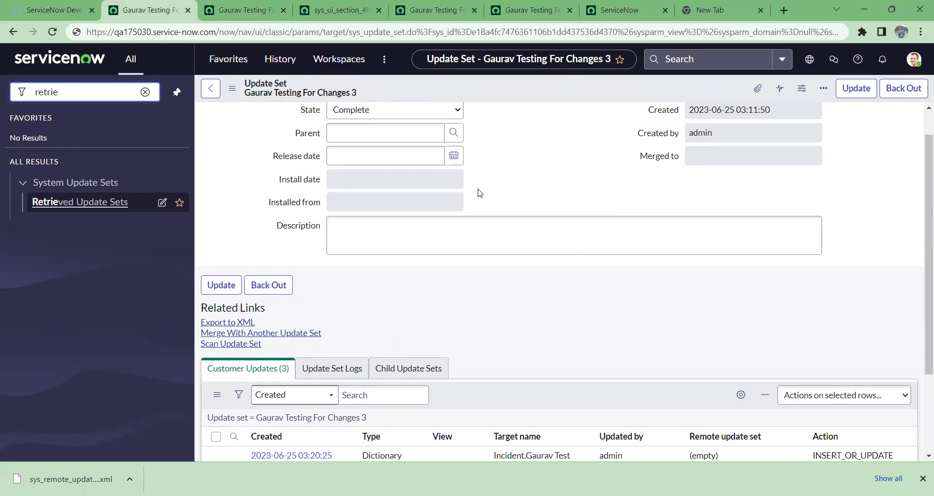
scroll(479, 193, up, 1)
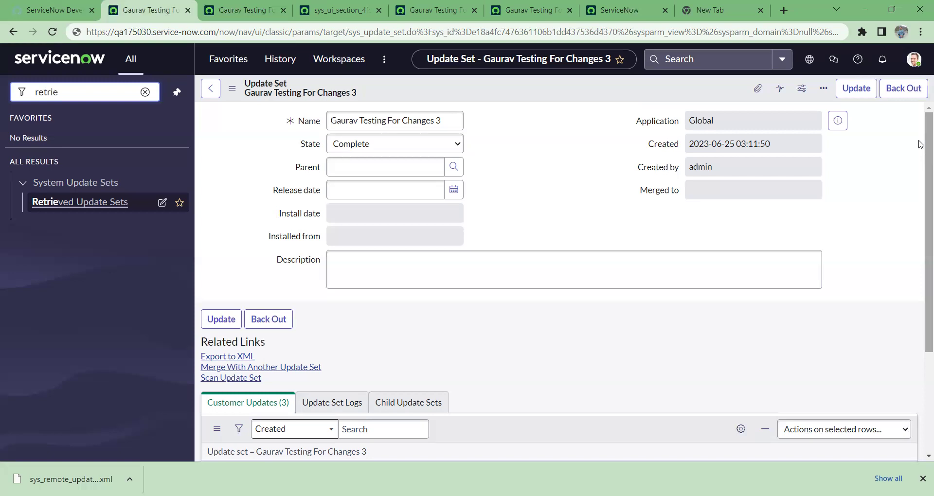
Change the original update set's state to Ignore without saving the record.
click(98, 94)
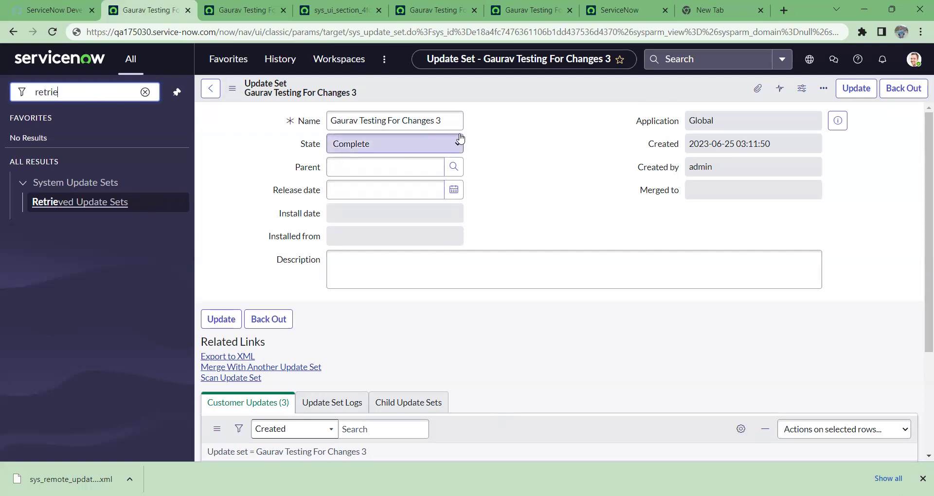
click(460, 139)
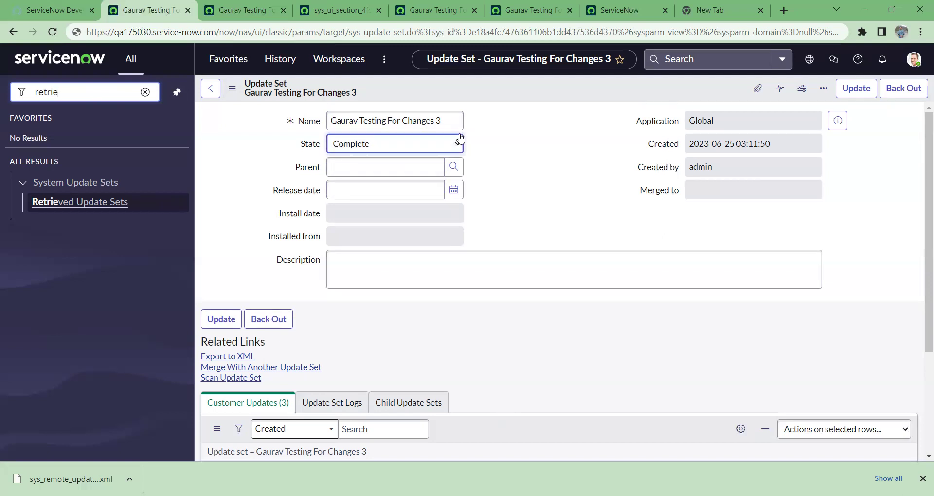
click(386, 184)
scroll(578, 195, down, 2)
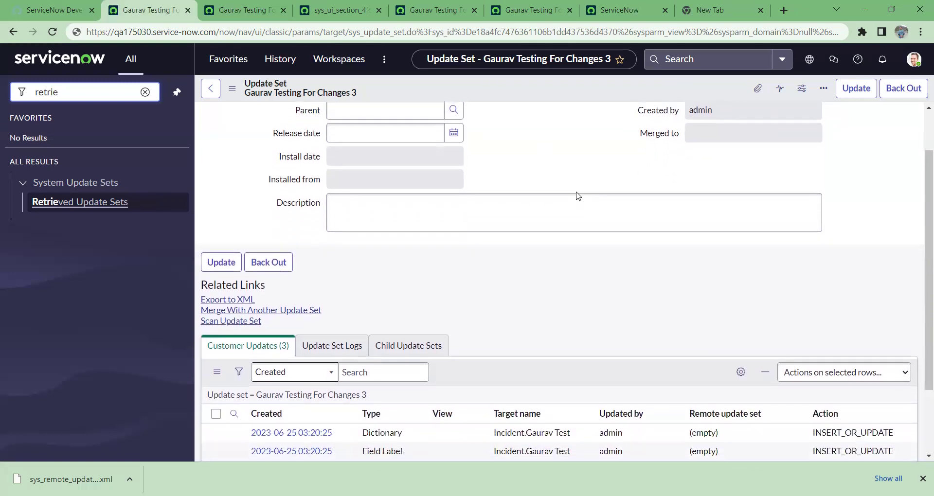
scroll(577, 195, down, 1)
scroll(577, 196, up, 3)
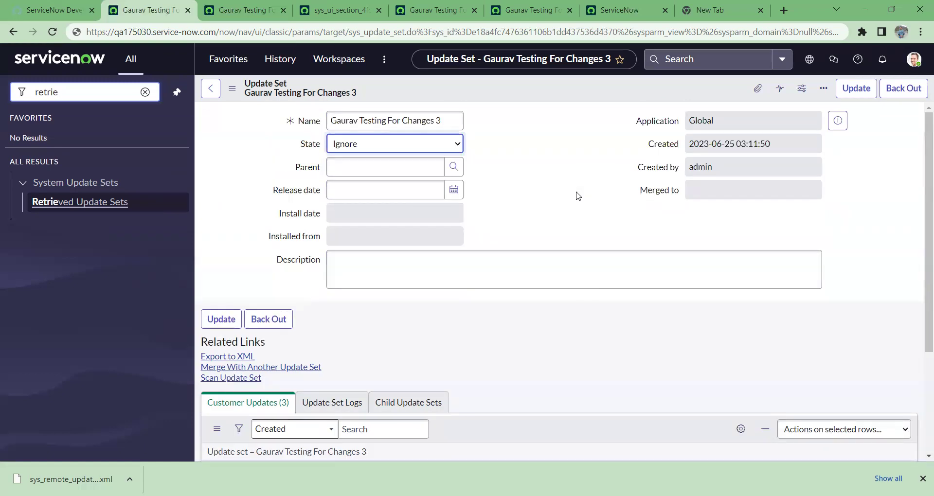
Filter the navigator for "retr" and open Retrieved Update Sets, discarding the unsaved changes to the update set.
click(145, 92)
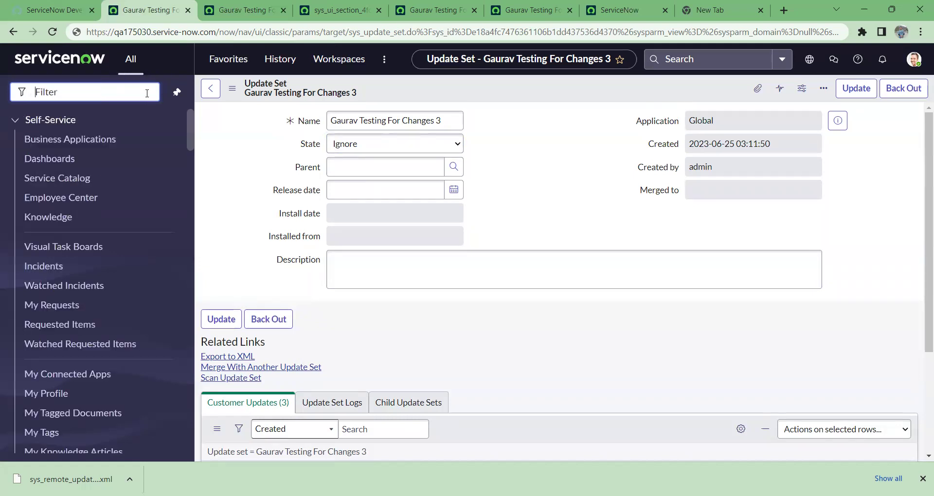
text(re)
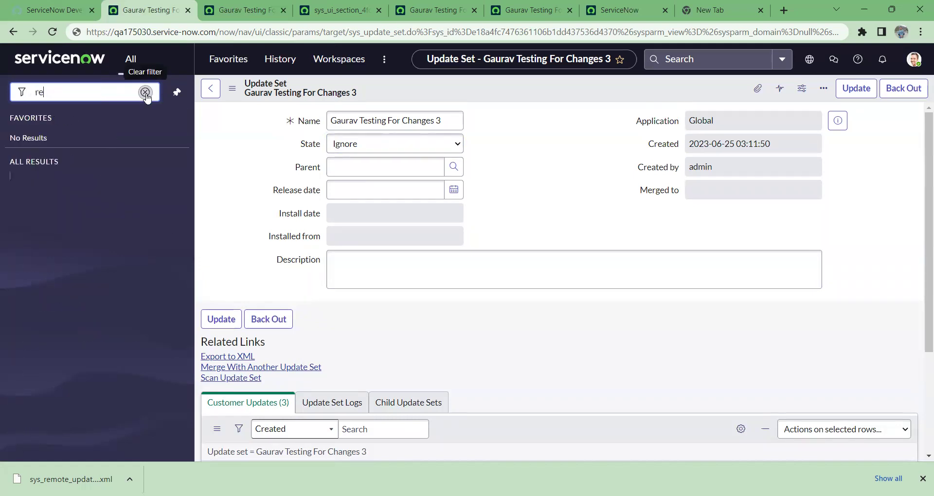
click(145, 92)
text(retrive)
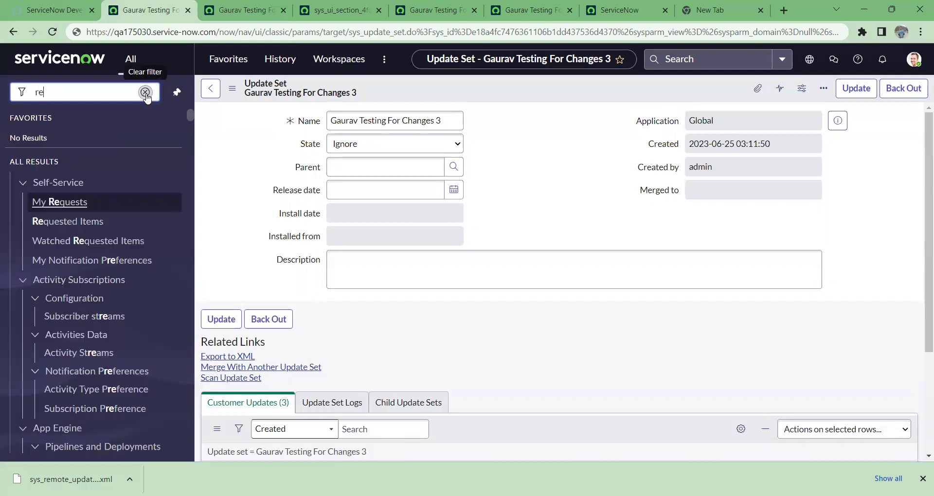
key(BackSpace)
key(BackSpace)
key(BackSpace)
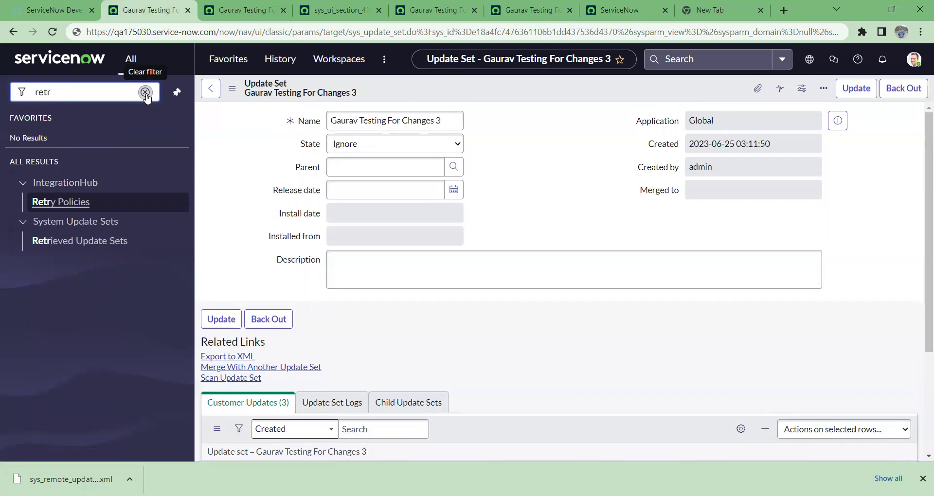
click(90, 241)
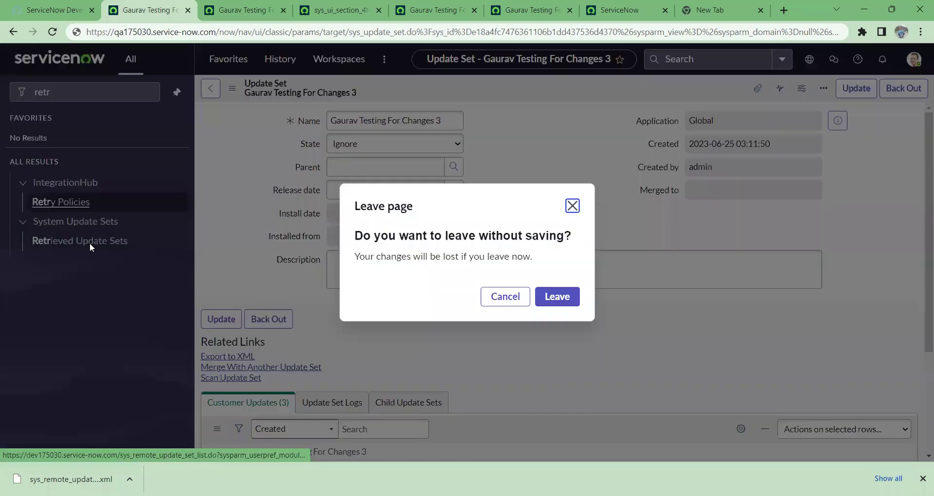
click(560, 298)
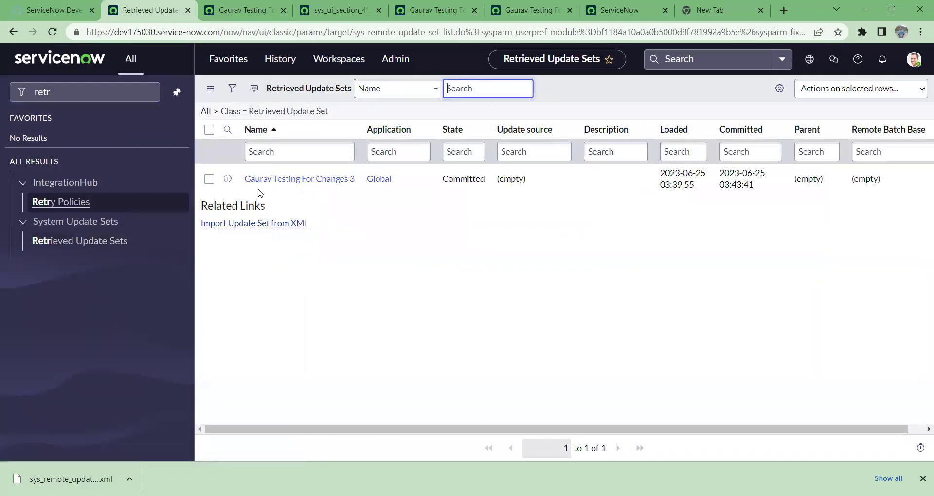
Open the committed update set in a separate browser tab and review its customer updates.
click(209, 180)
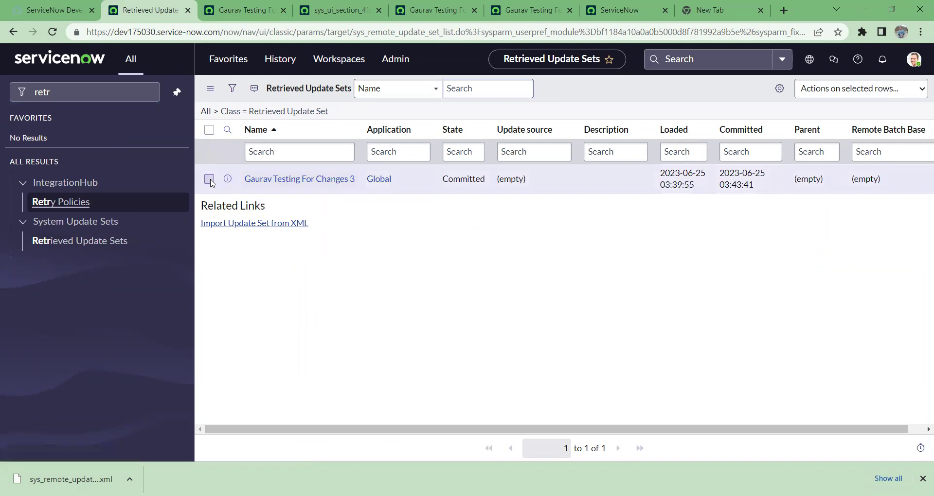
middle_click(275, 180)
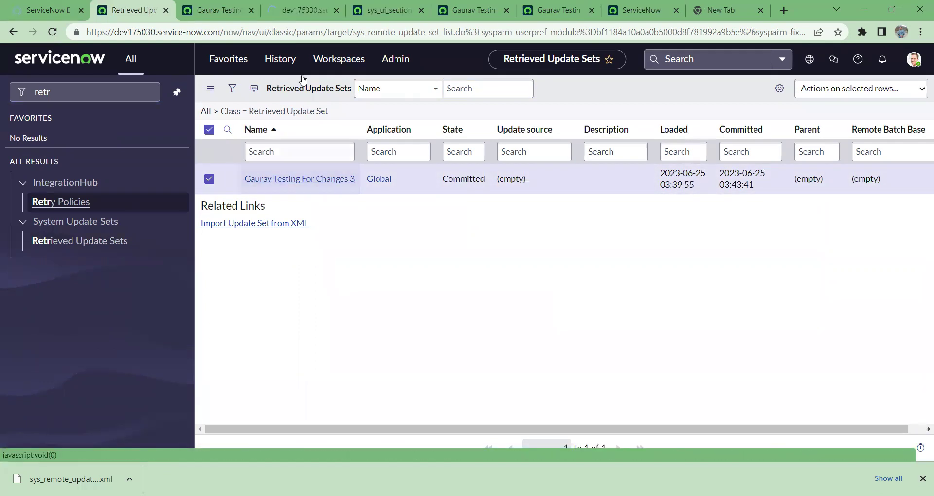
click(307, 10)
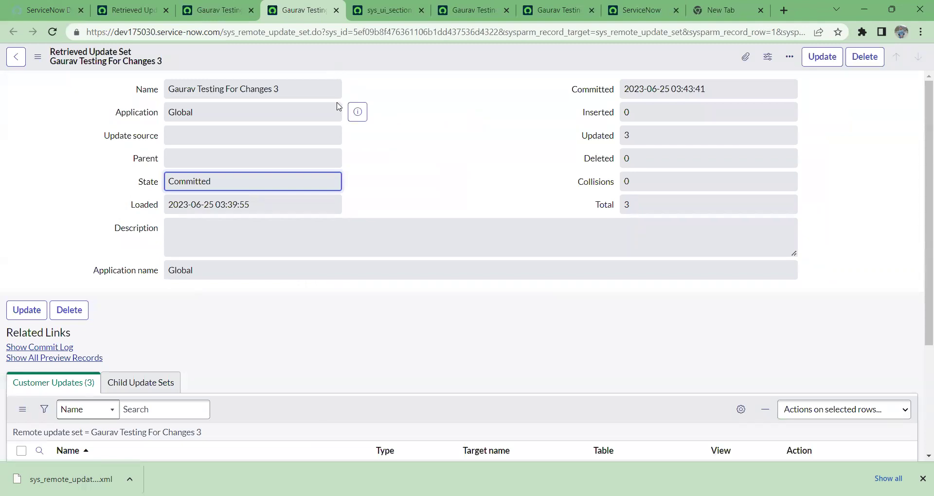
scroll(256, 130, down, 2)
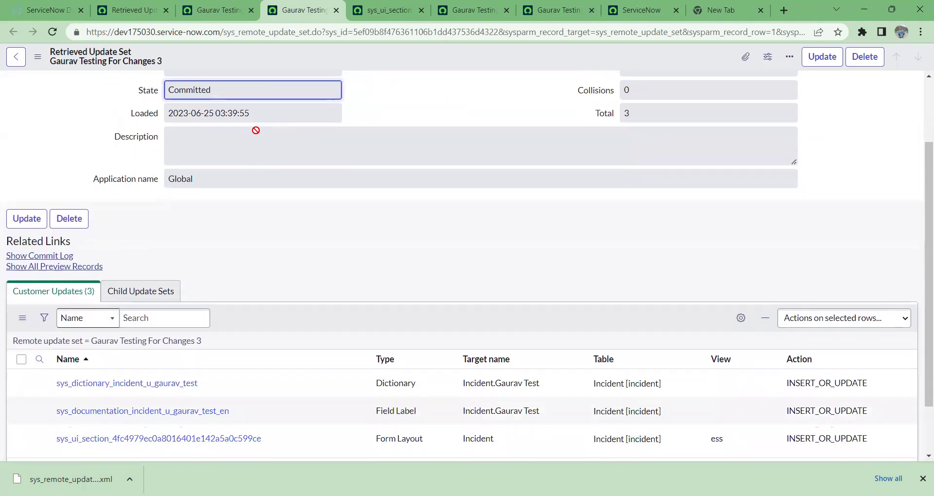
Review the committed retrieved update set's details and compare them with its entry in the Retrieved Update Sets list.
scroll(256, 130, down, 2)
scroll(256, 130, up, 3)
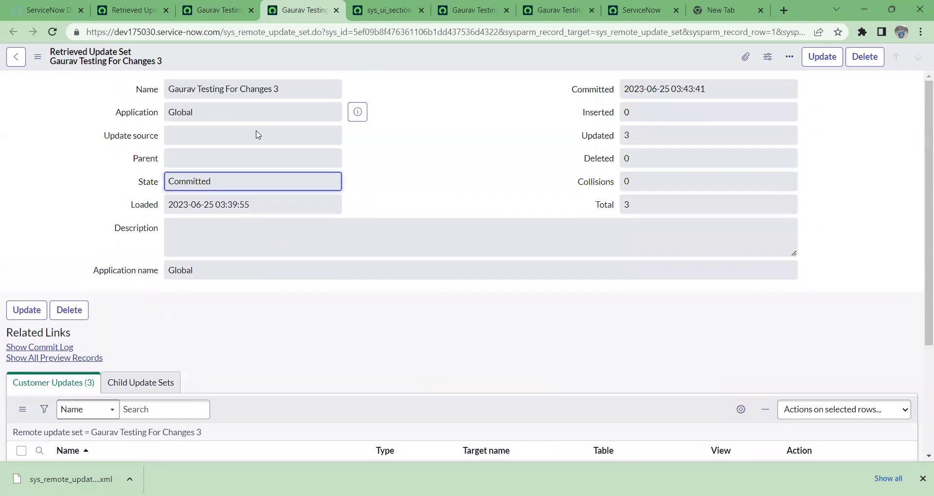
click(213, 11)
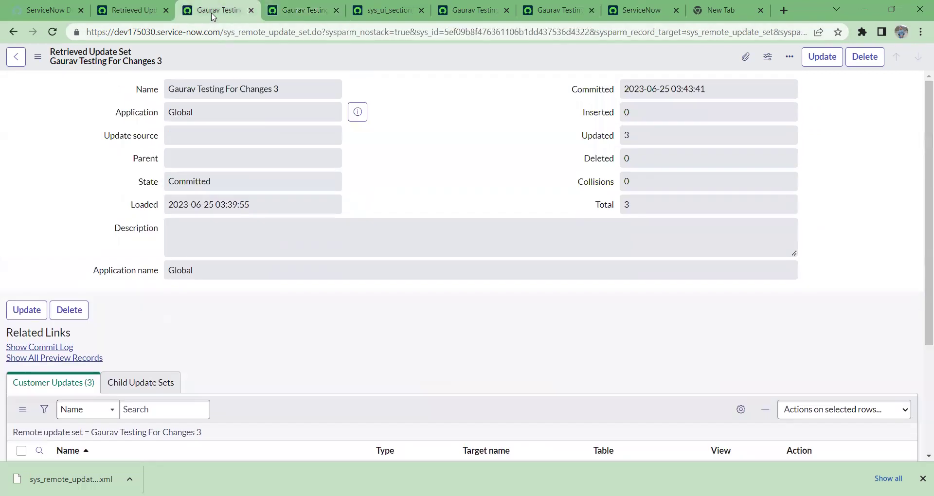
click(137, 8)
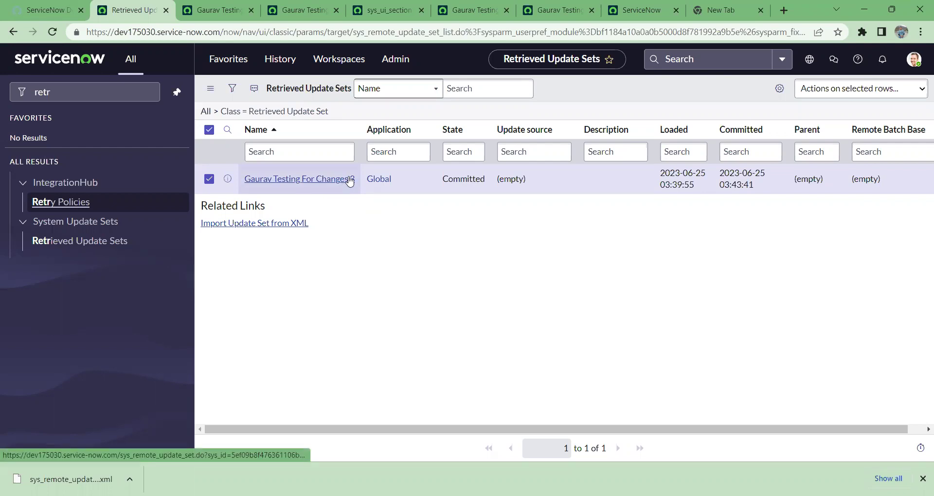
click(232, 14)
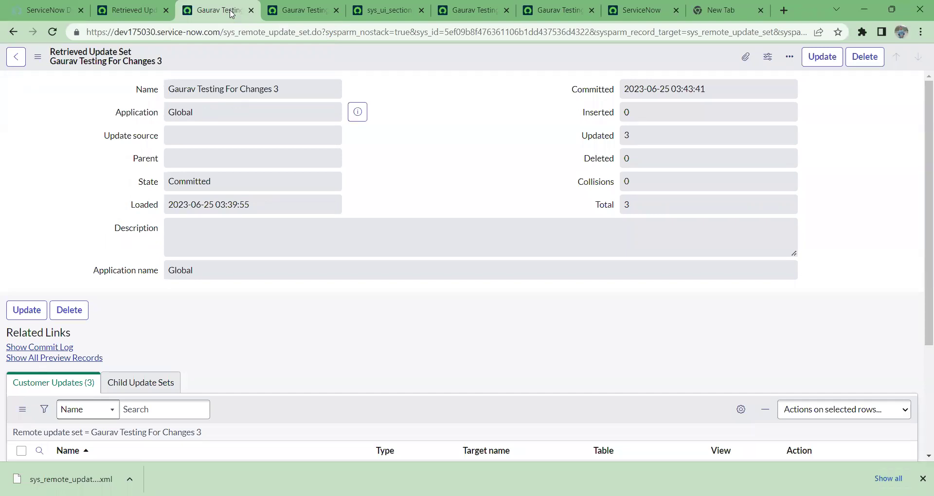
click(132, 15)
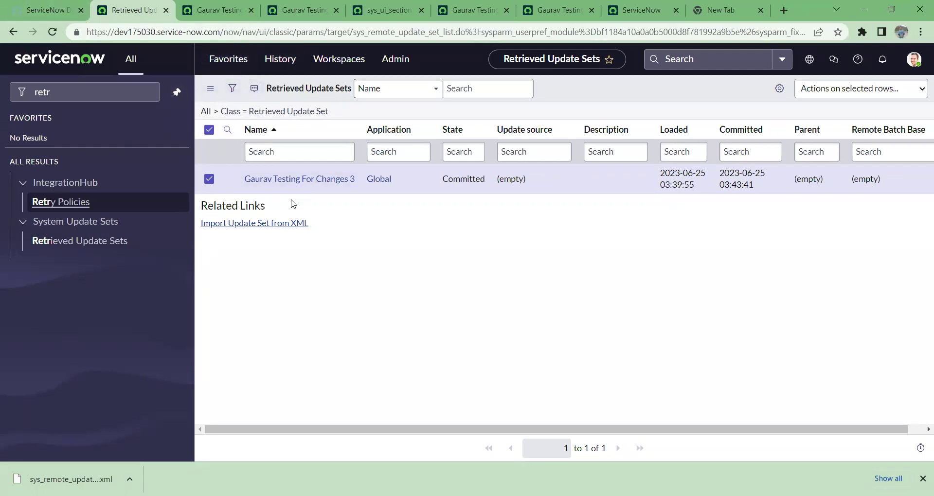
click(222, 6)
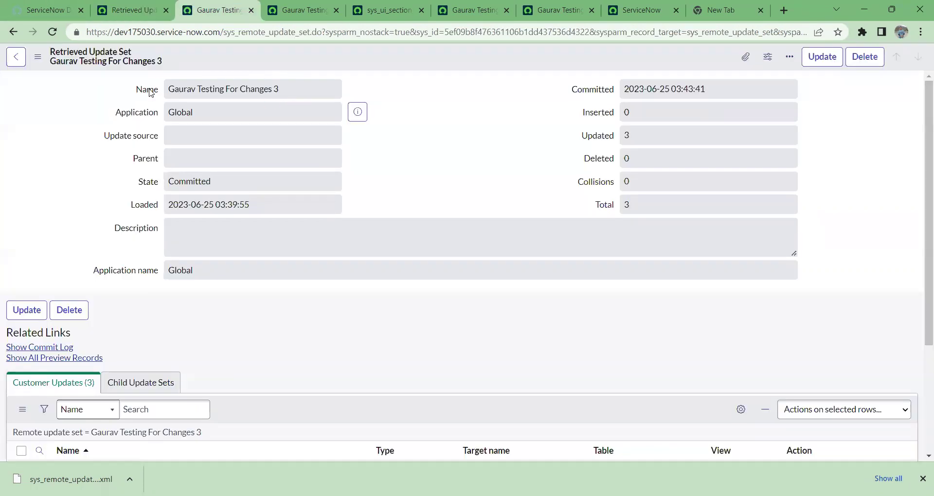
Delete the committed retrieved update set together with its related customer updates.
drag(167, 90, 338, 93)
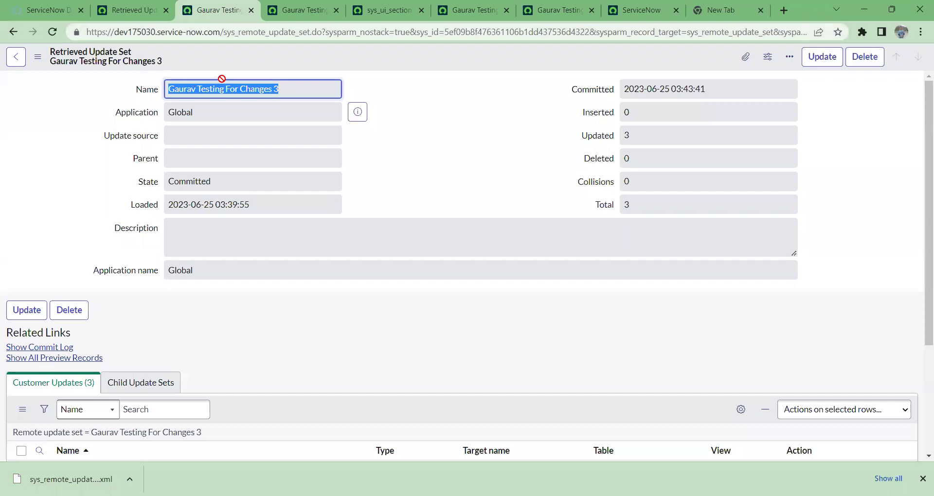
click(873, 64)
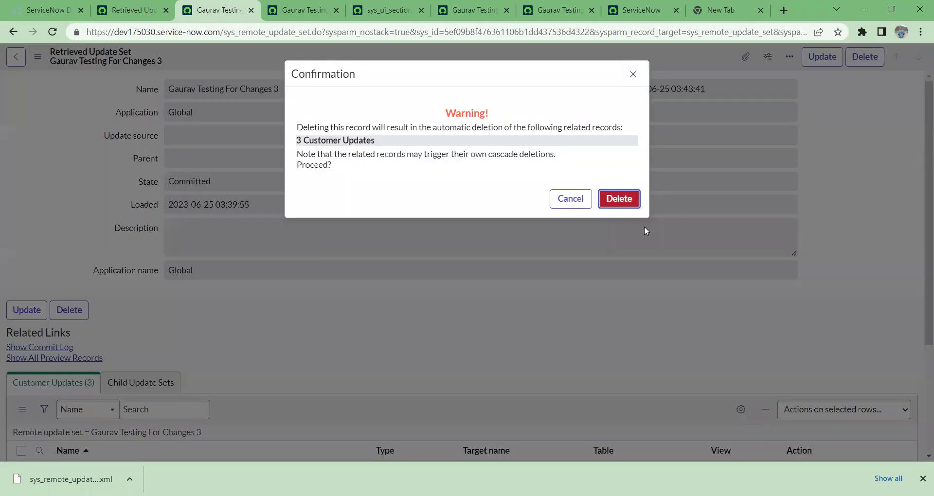
right_click(625, 207)
key(Escape)
click(616, 205)
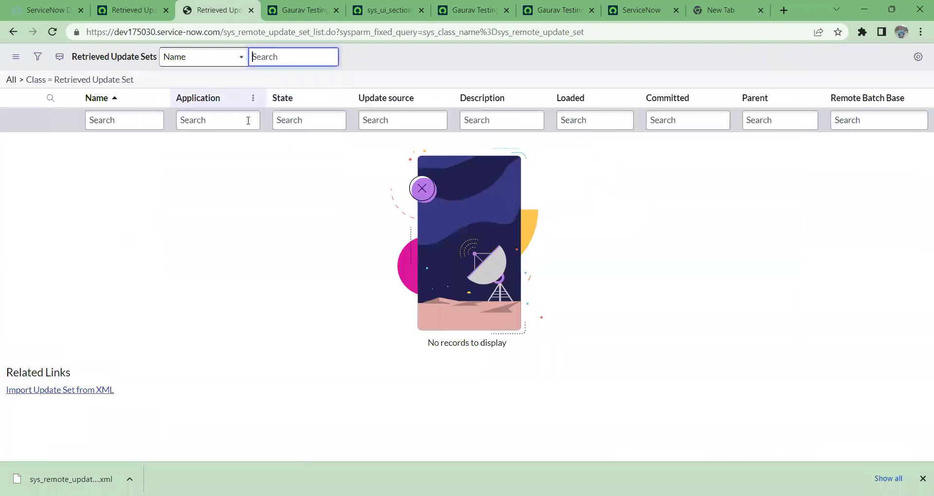
Compare the Retrieved Update Sets lists and the deleted set's record across the open browser tabs.
click(139, 5)
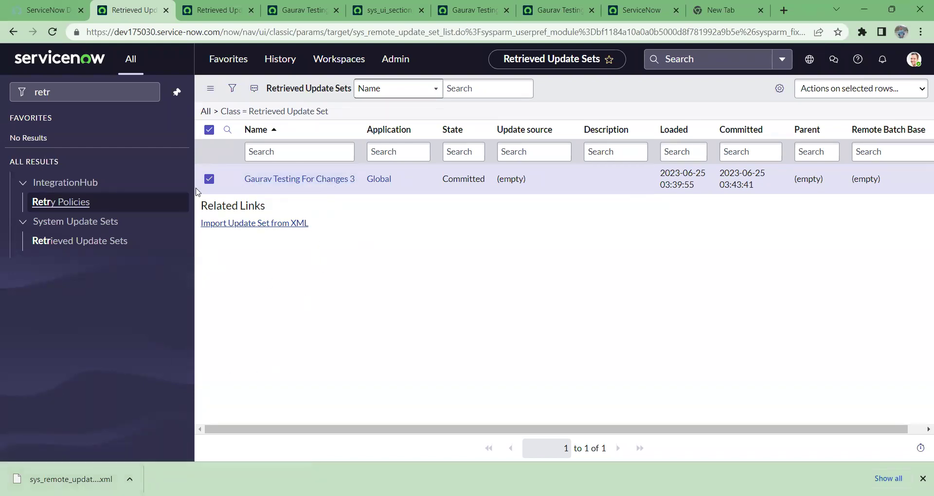
click(226, 9)
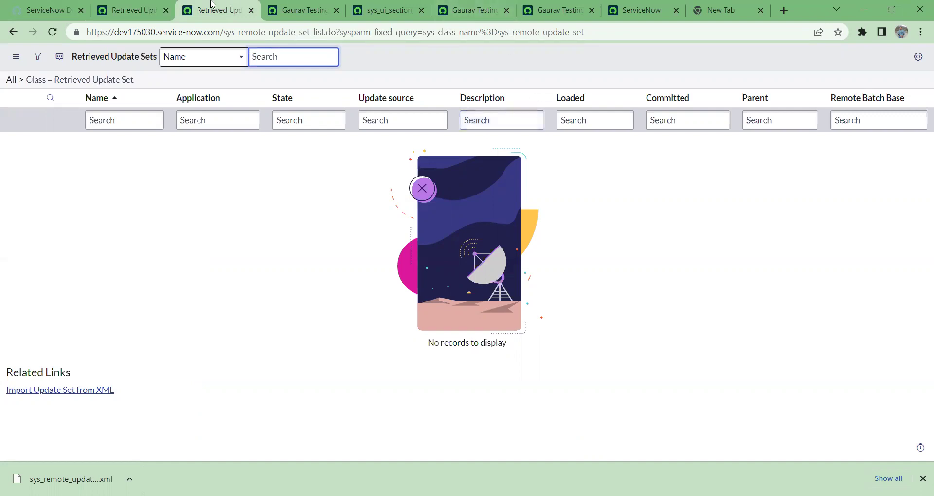
click(299, 4)
click(220, 7)
click(312, 8)
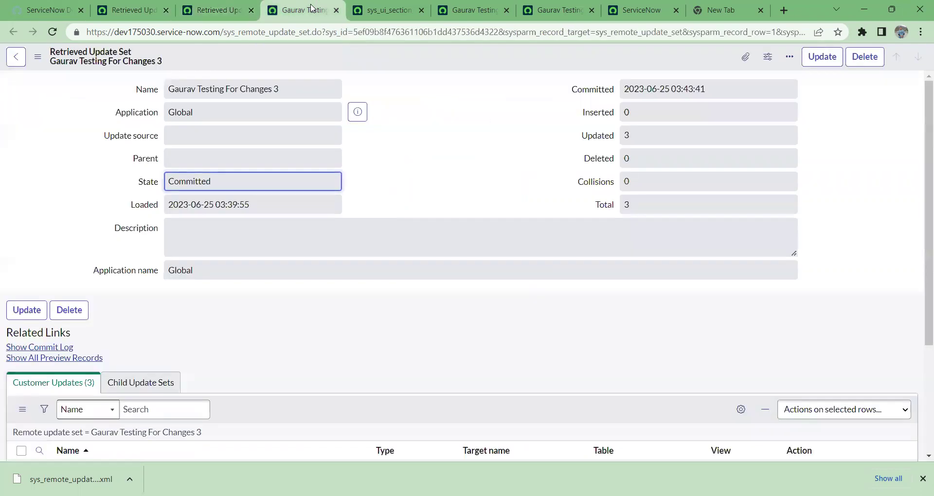
click(220, 9)
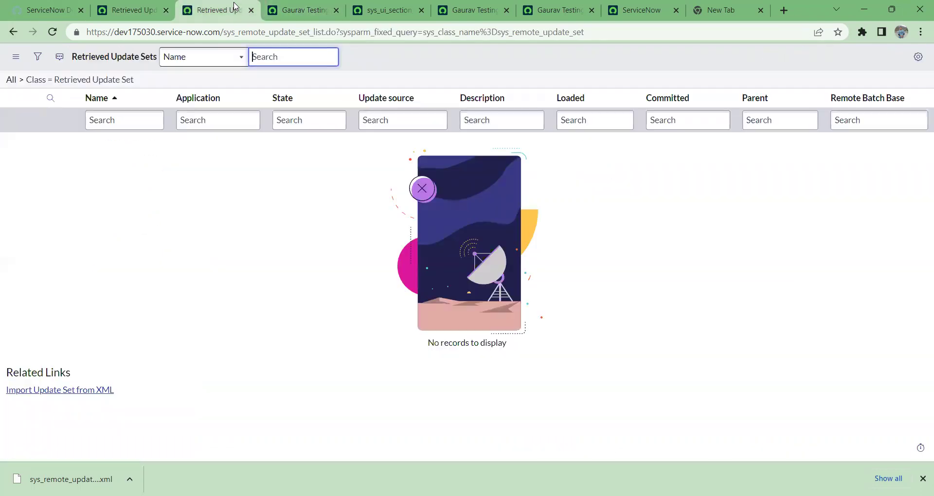
click(115, 11)
drag(103, 91, 2, 91)
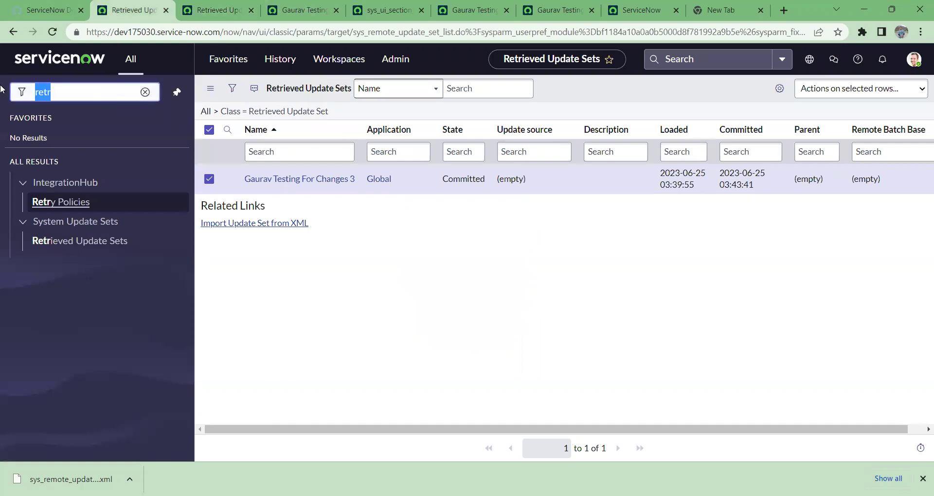
text(local up)
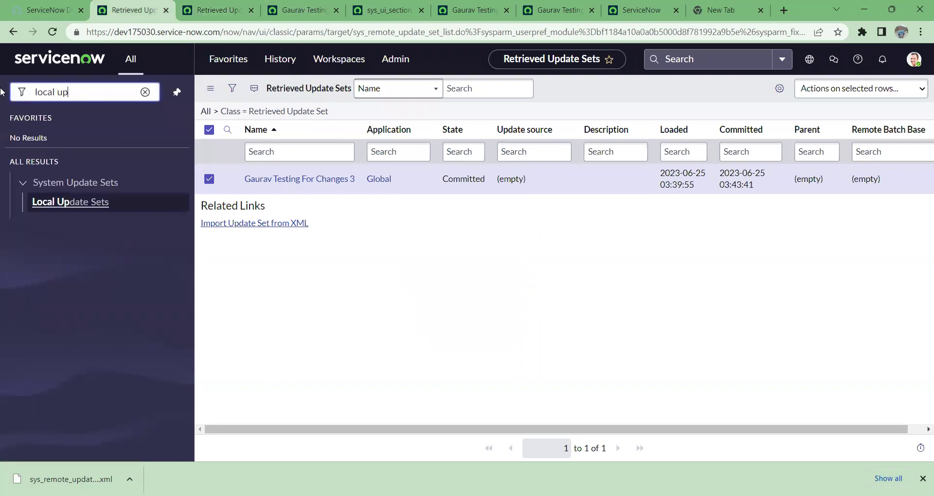
click(83, 208)
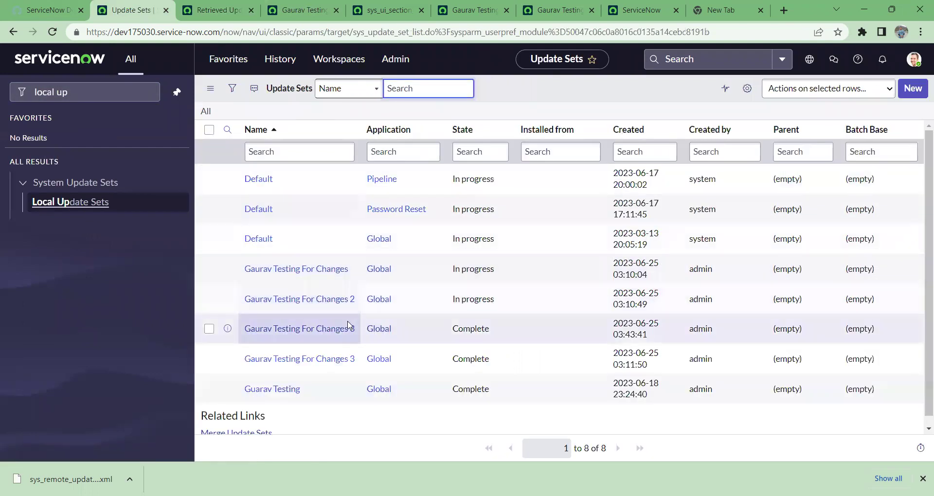
drag(345, 299, 331, 377)
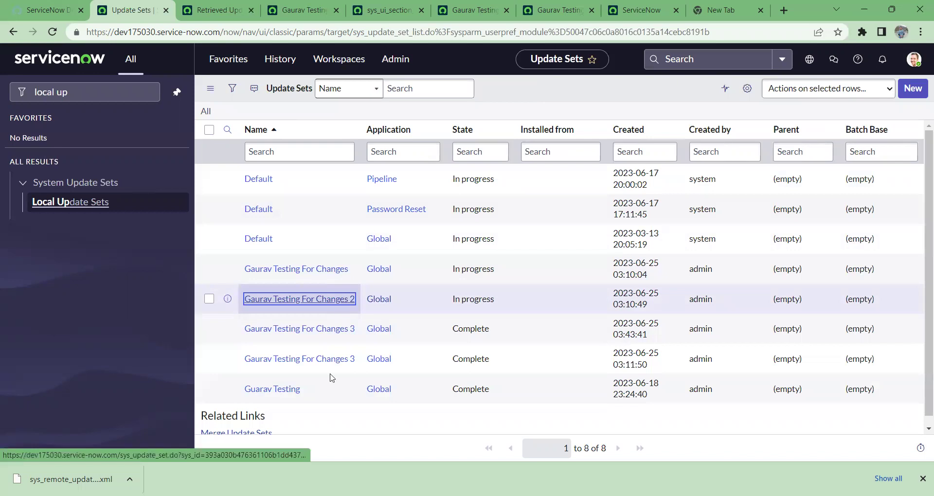
click(336, 363)
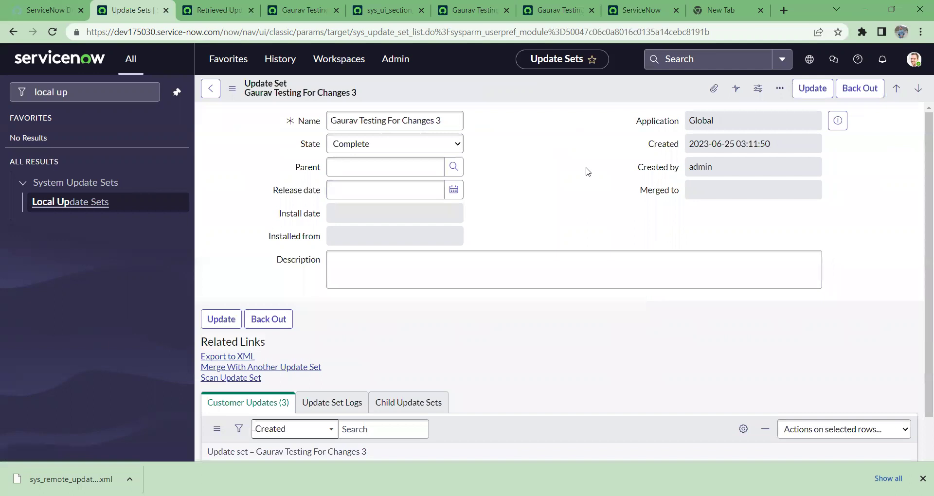
scroll(586, 171, down, 3)
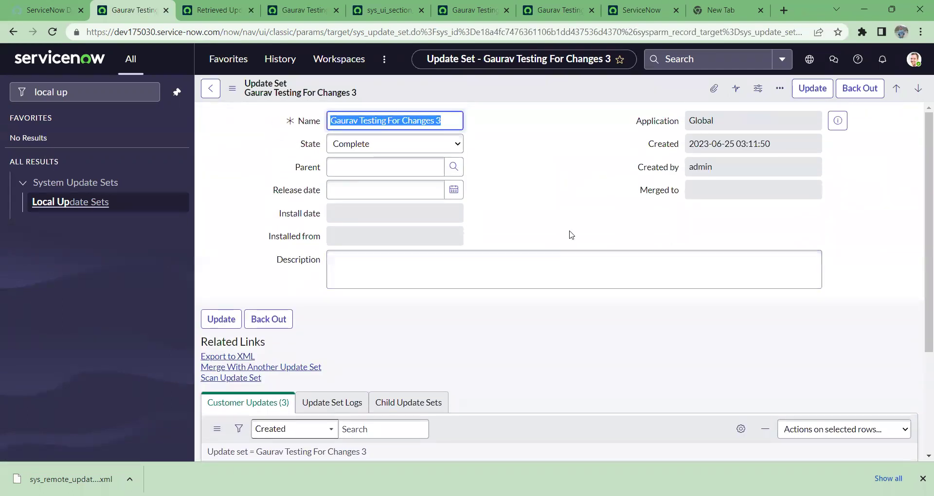
click(449, 121)
text(--)
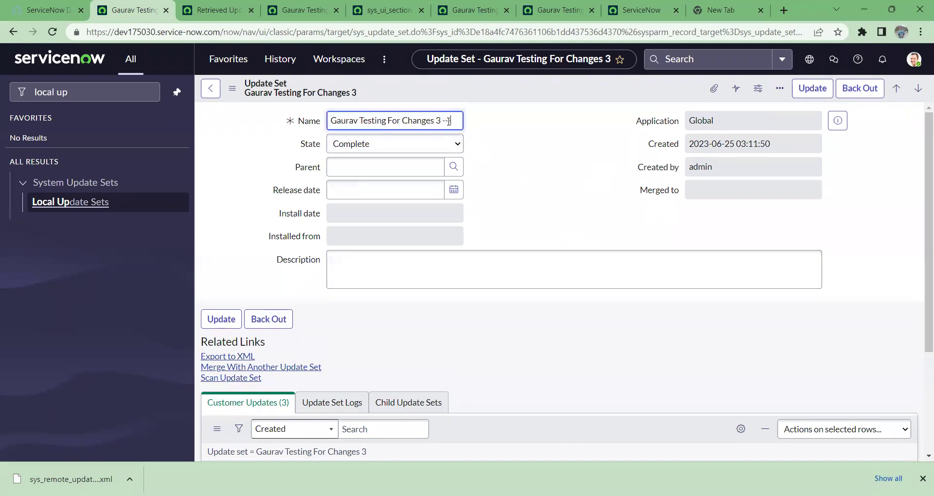
text(-sdfsd)
key(BackSpace)
key(BackSpace)
key(BackSpace)
key(BackSpace)
key(BackSpace)
text(co)
key(BackSpace)
key(BackSpace)
key(BackSpace)
key(BackSpace)
key(BackSpace)
key(BackSpace)
key(BackSpace)
key(BackSpace)
key(BackSpace)
key(BackSpace)
key(BackSpace)
key(BackSpace)
key(BackSpace)
key(BackSpace)
key(BackSpace)
key(BackSpace)
key(BackSpace)
key(BackSpace)
key(BackSpace)
key(BackSpace)
key(BackSpace)
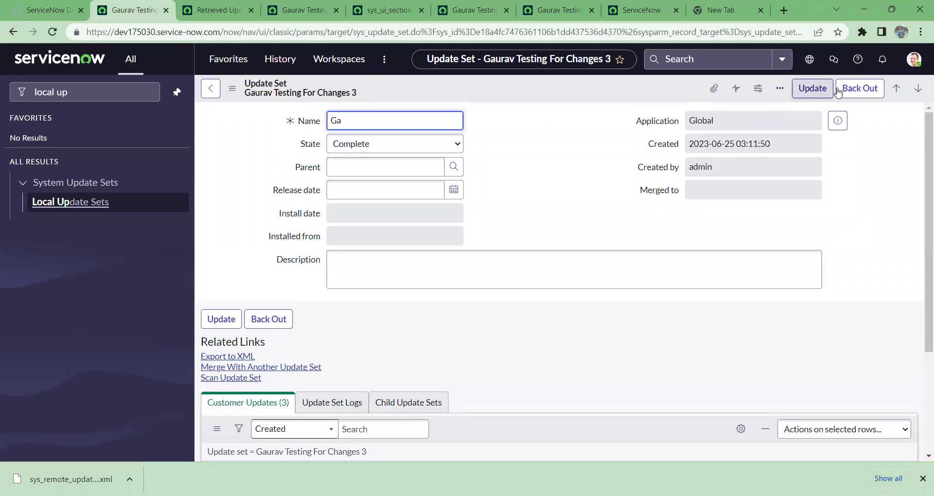
Rename the completed update set to "For ...Topic" and save the record without leaving it.
key(ctrl+a)
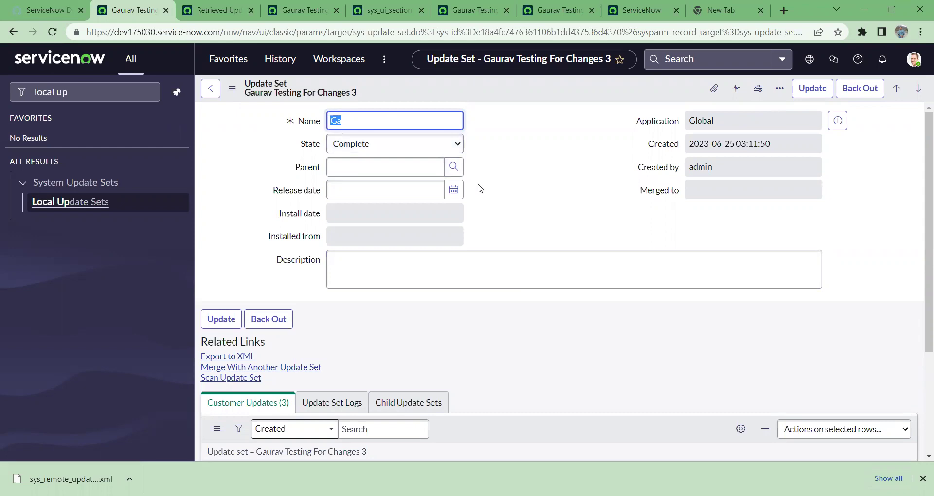
text(For ..)
text(T)
text(oi)
text(pic)
right_click(551, 87)
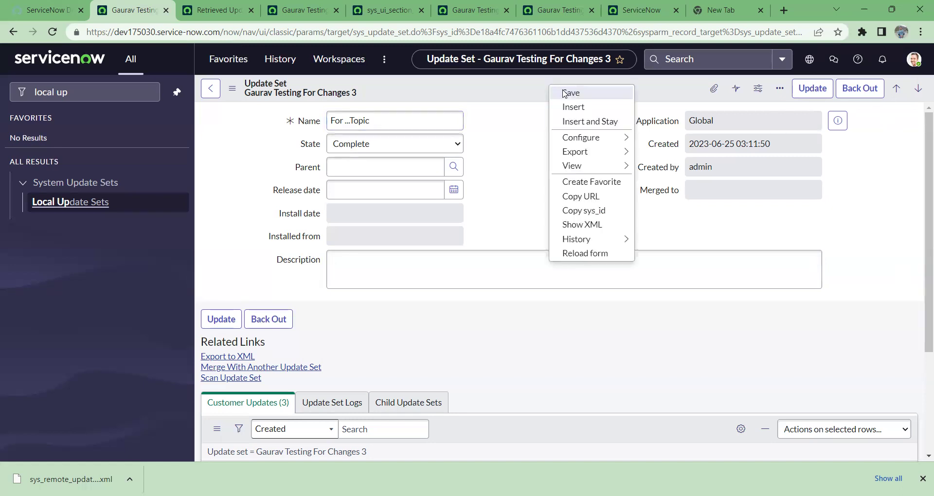
click(565, 94)
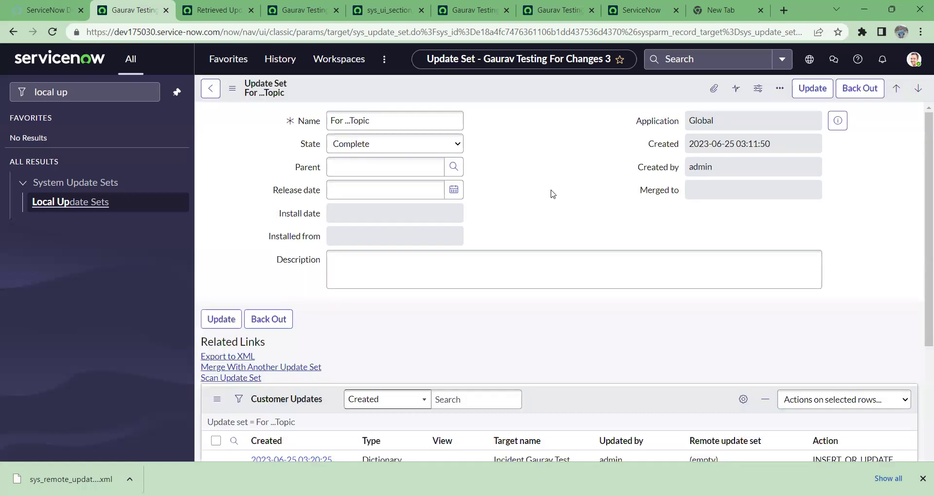
scroll(552, 194, down, 3)
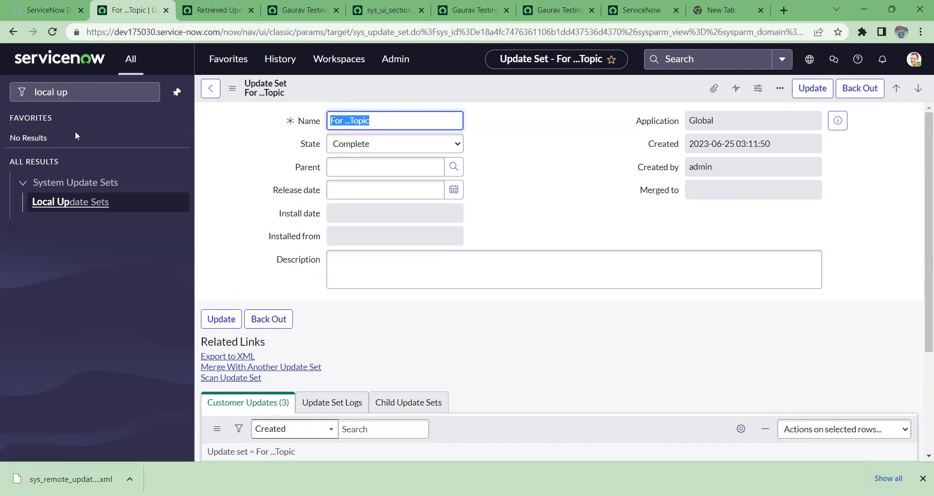
Clear the application navigator's filter to list all modules.
click(73, 93)
key(ctrl+a)
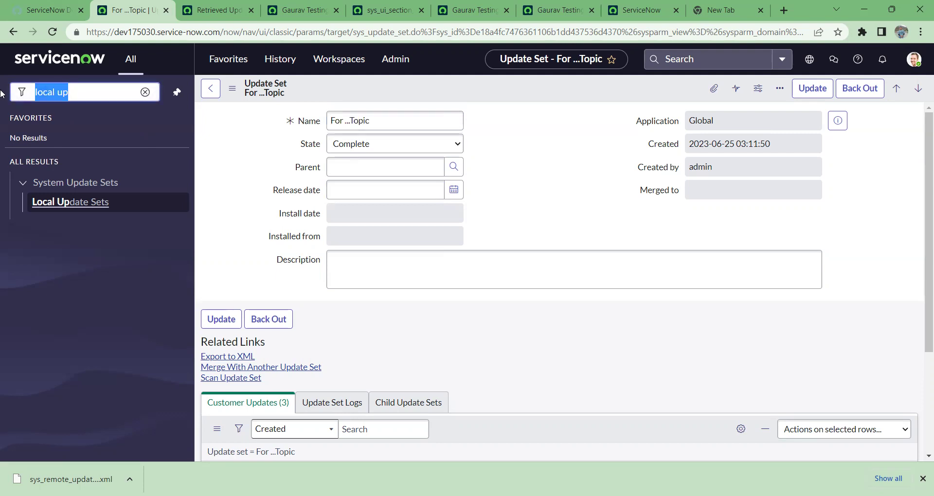
key(BackSpace)
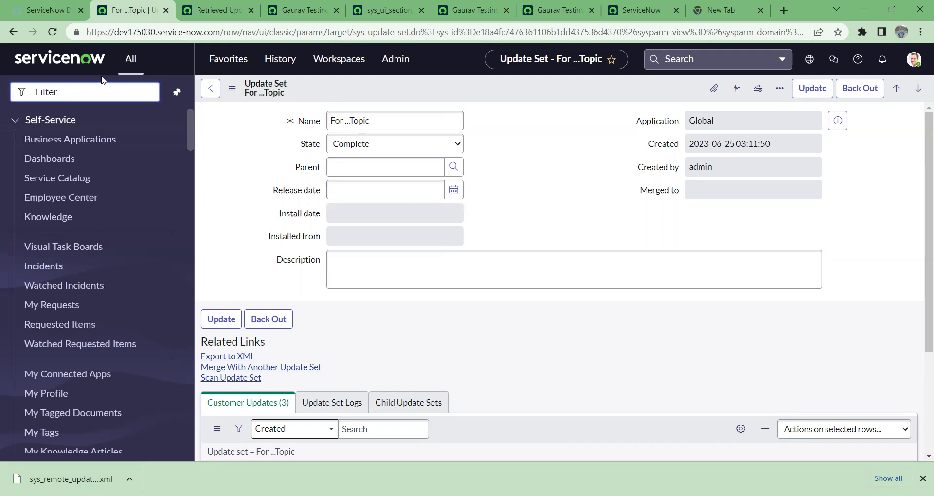
Switch the current application scope to AES Role Builder.
drag(635, 122, 687, 120)
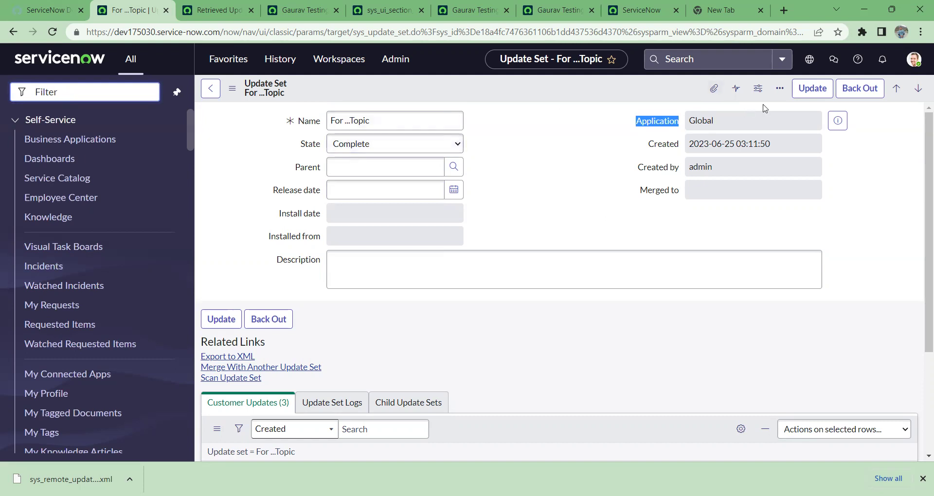
click(808, 62)
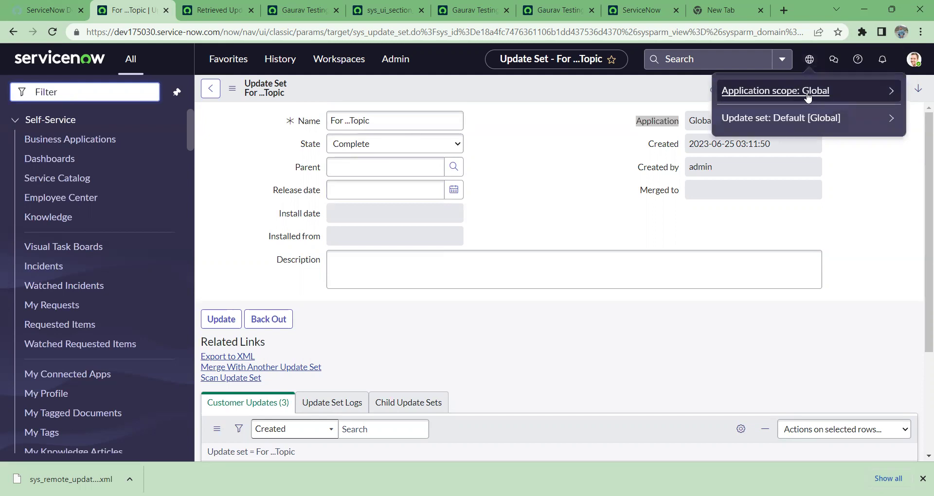
click(808, 95)
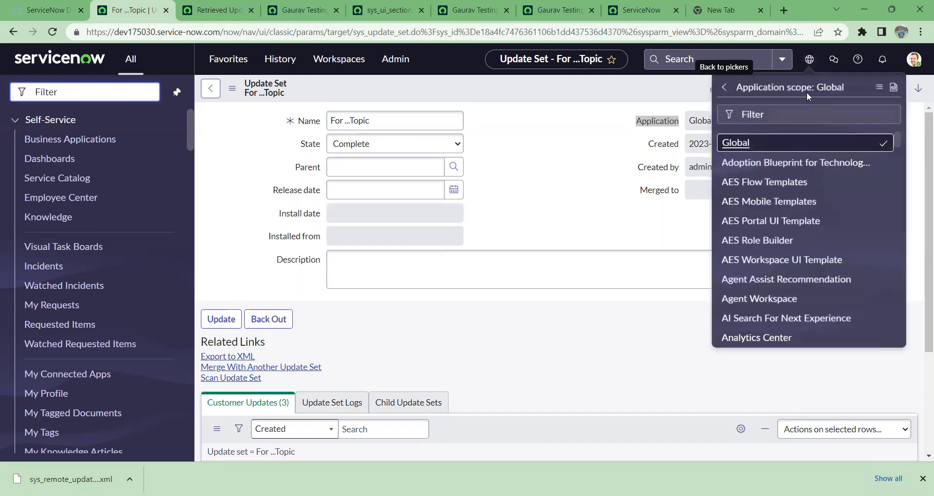
click(769, 243)
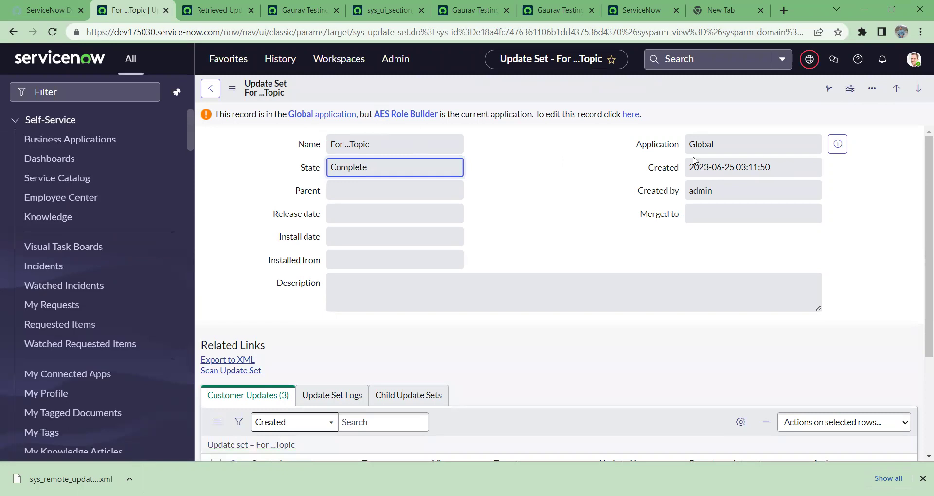
Compare the update set's application with the currently selected application scope and update set.
double_click(752, 149)
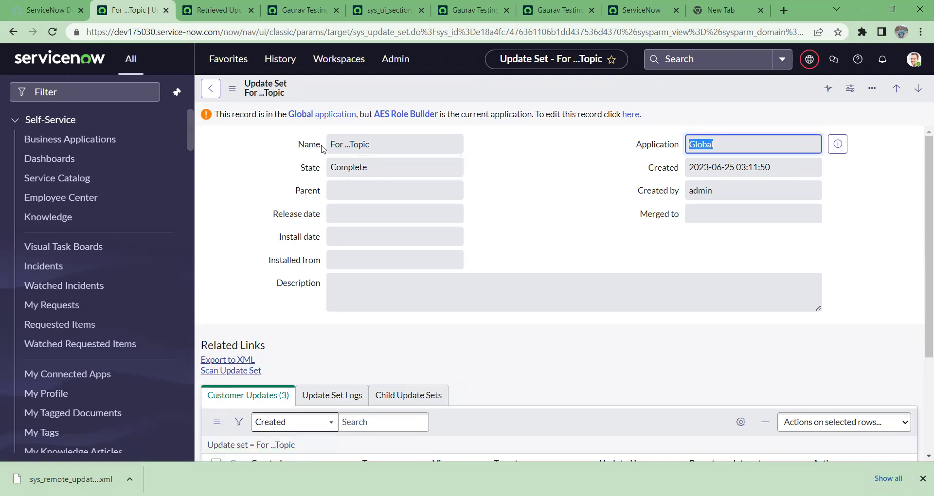
click(810, 63)
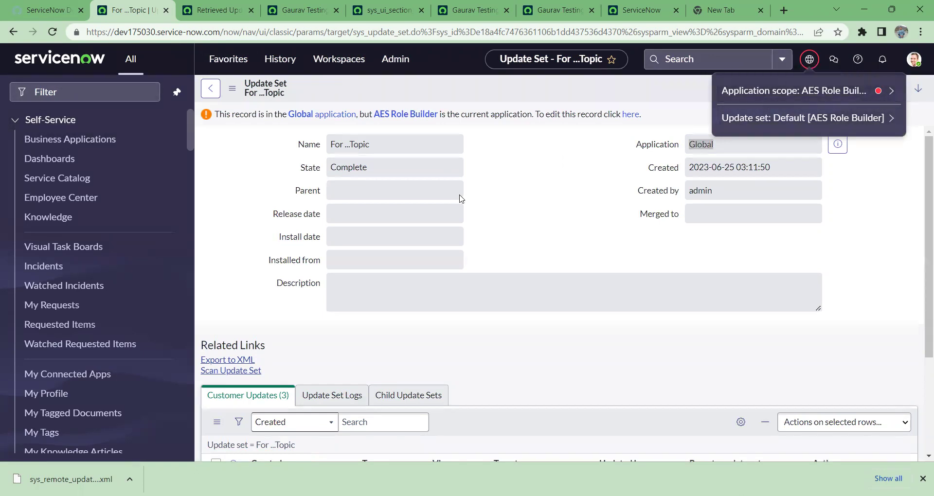
right_click(552, 202)
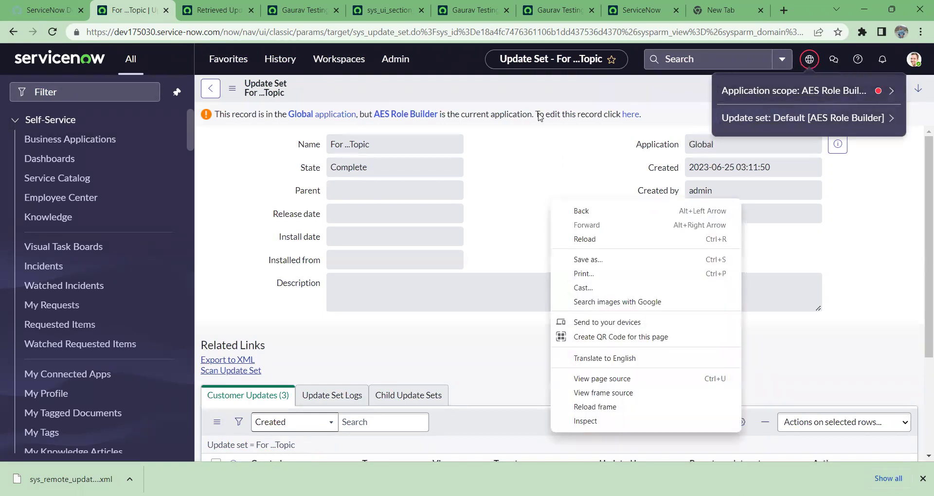
click(540, 139)
click(540, 140)
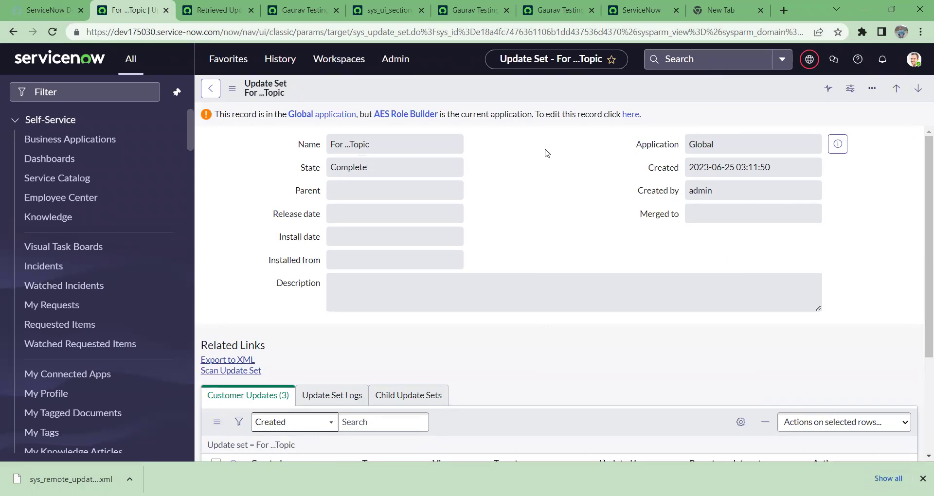
Switch the current application scope to CSM Configurable Workspace Special Handling Notes.
click(814, 65)
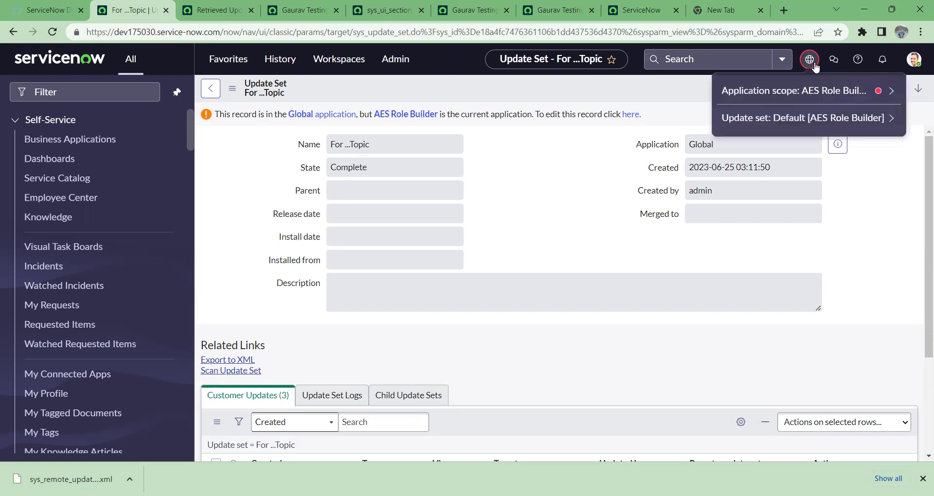
click(804, 97)
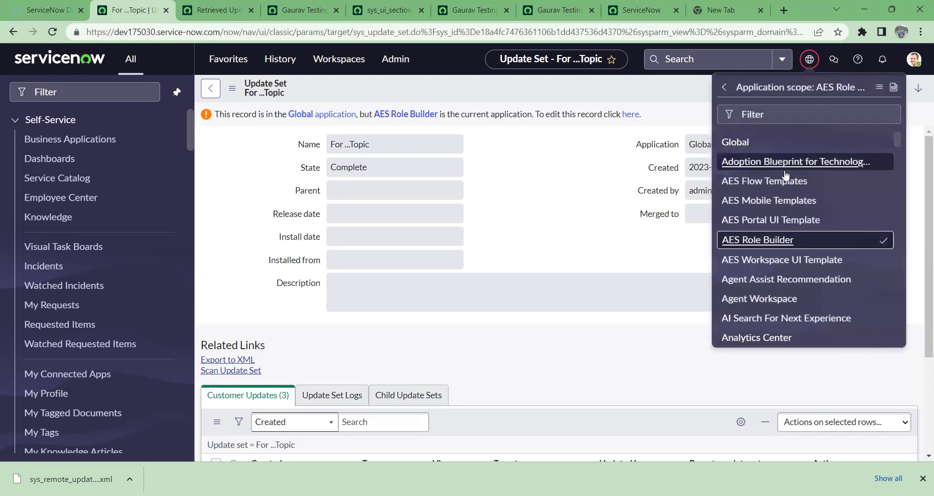
click(838, 117)
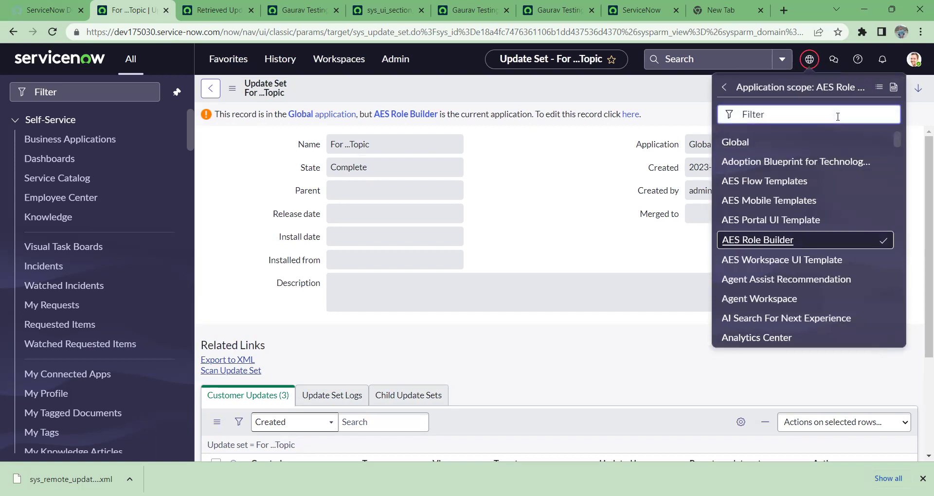
text(cus)
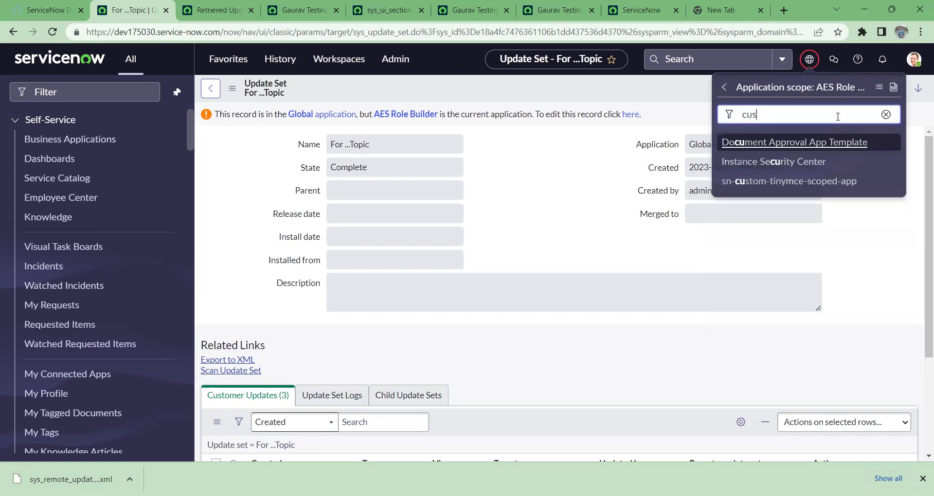
key(BackSpace)
key(BackSpace)
key(BackSpace)
text(csm)
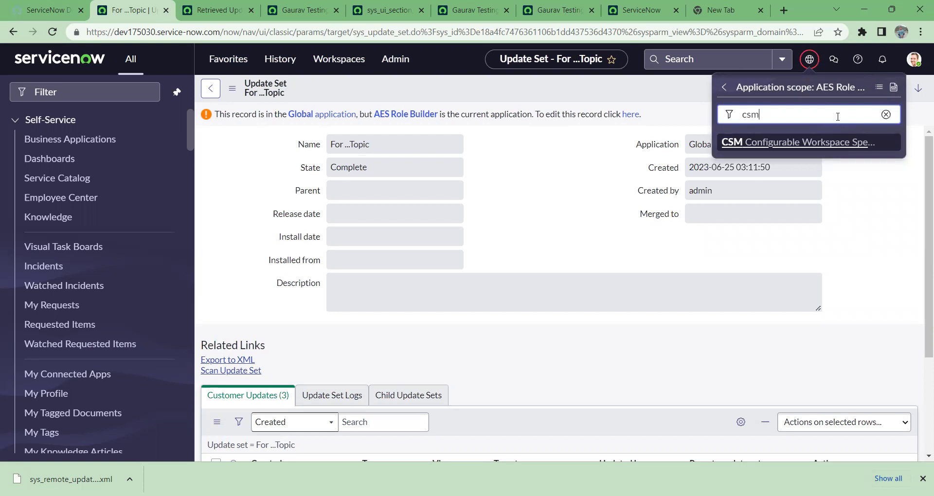
key(Return)
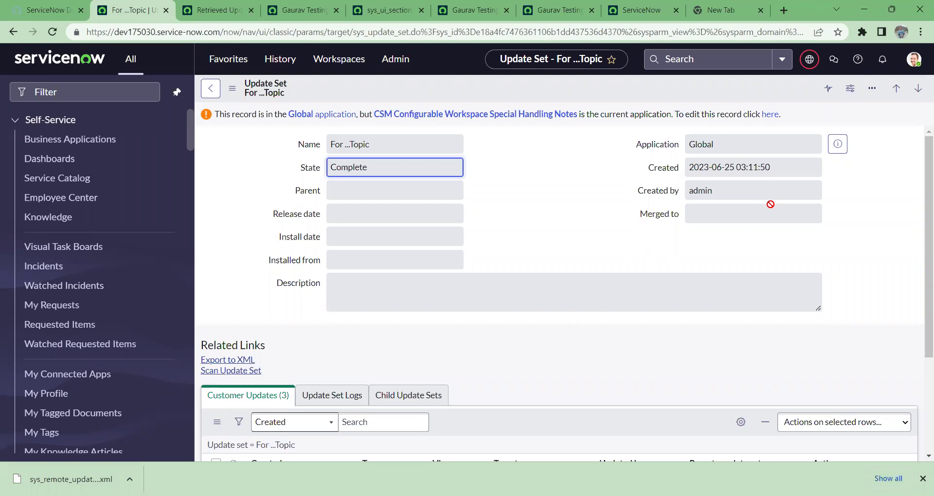
Compare the update set's application with the newly selected application scope and its current update set.
click(810, 59)
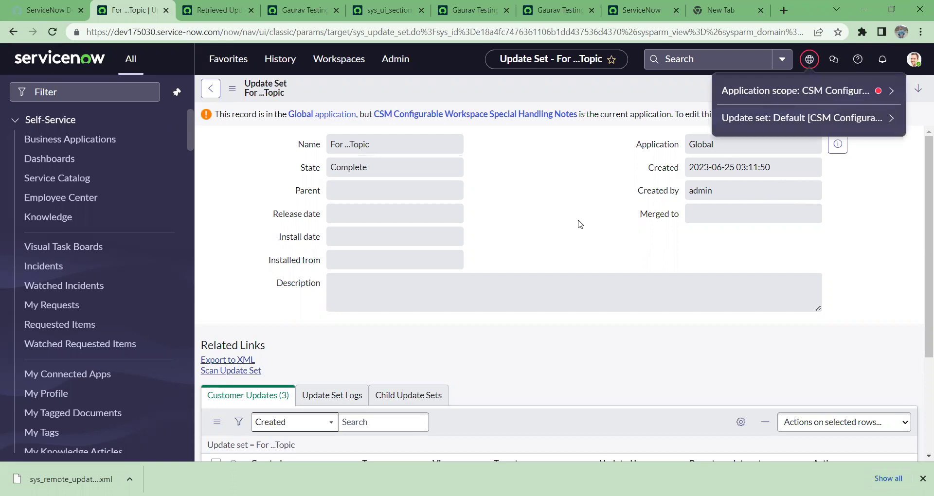
drag(734, 149, 607, 142)
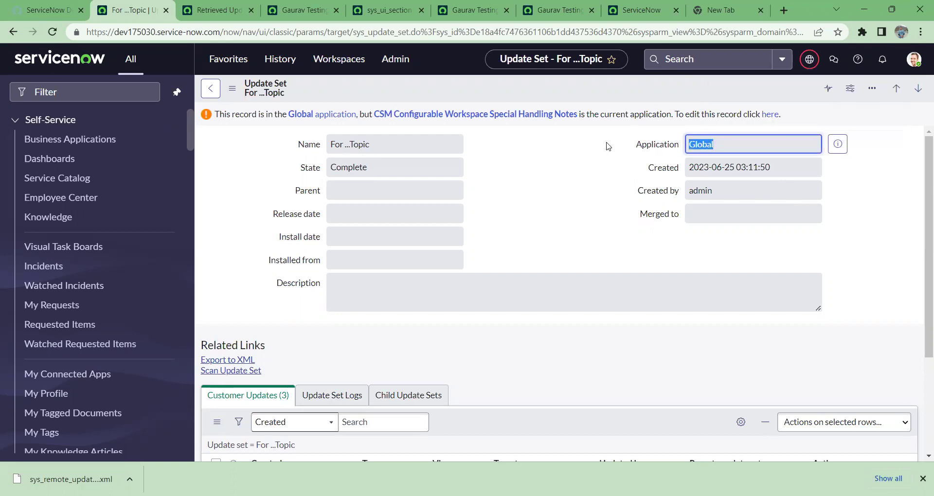
click(802, 73)
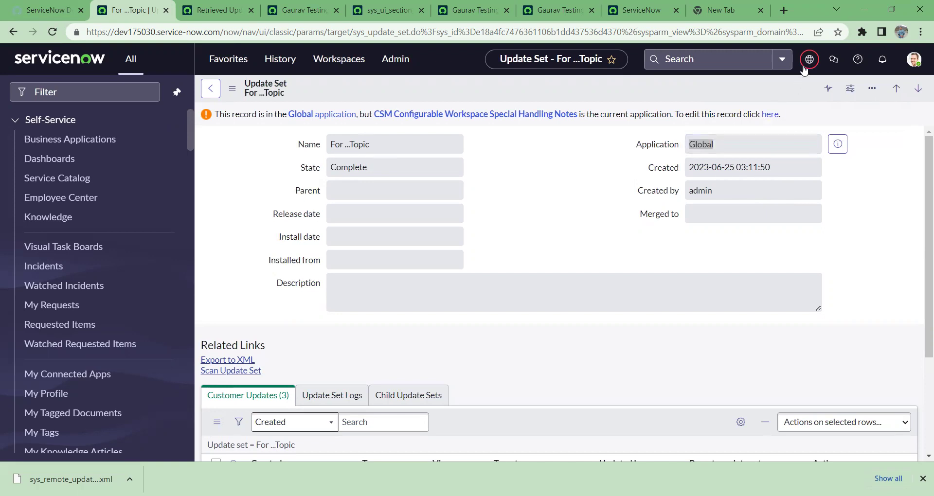
click(809, 64)
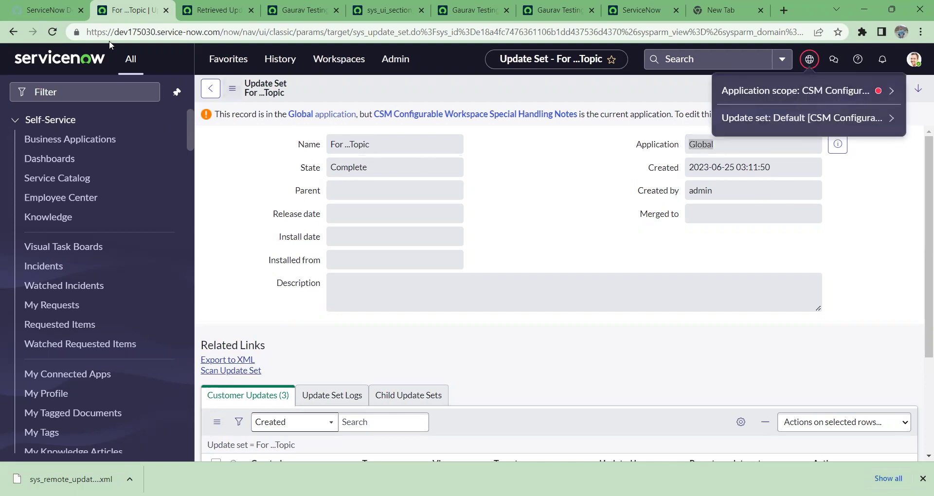
Open the Local Update Sets list and start a new update set record.
click(78, 100)
text(local)
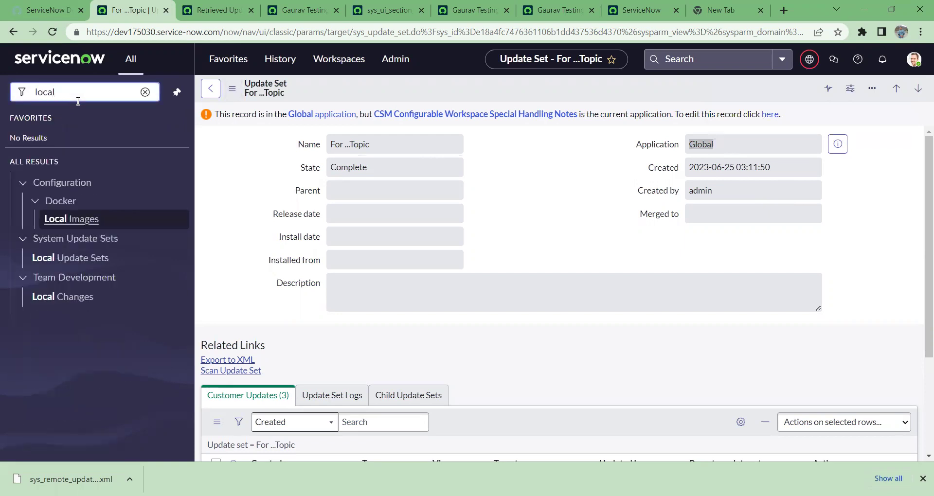
click(75, 259)
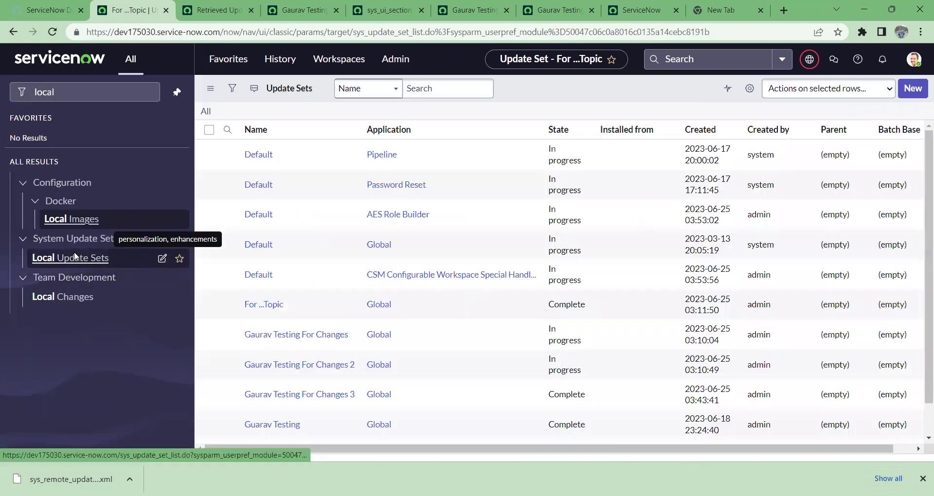
click(912, 88)
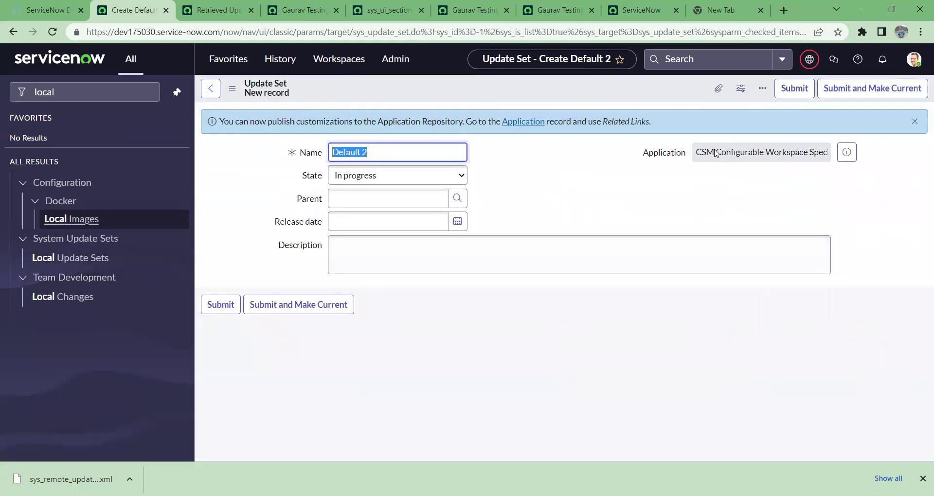
Check the new record's application value against the current application scope selection.
drag(646, 155, 765, 154)
click(698, 151)
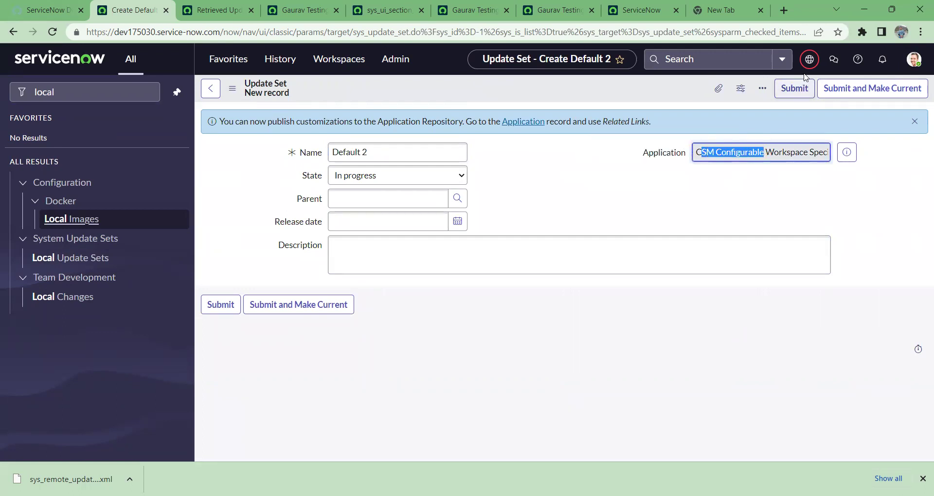
click(809, 59)
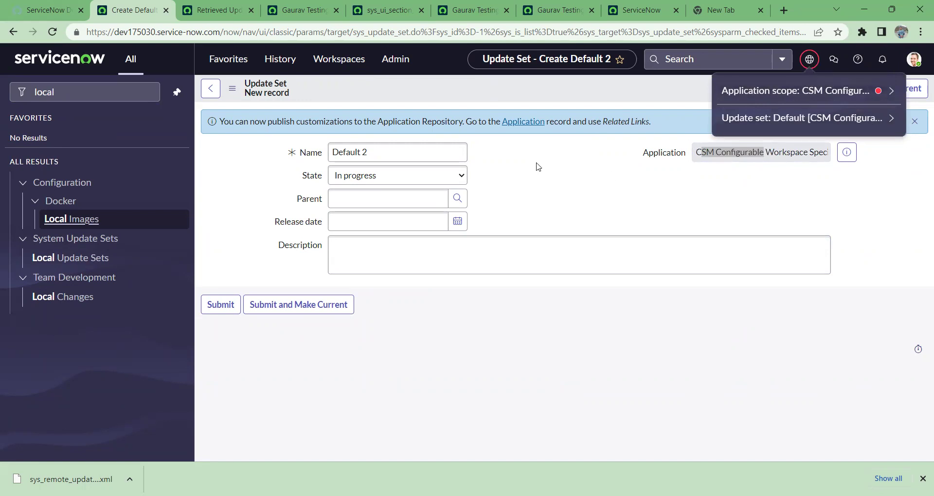
click(841, 91)
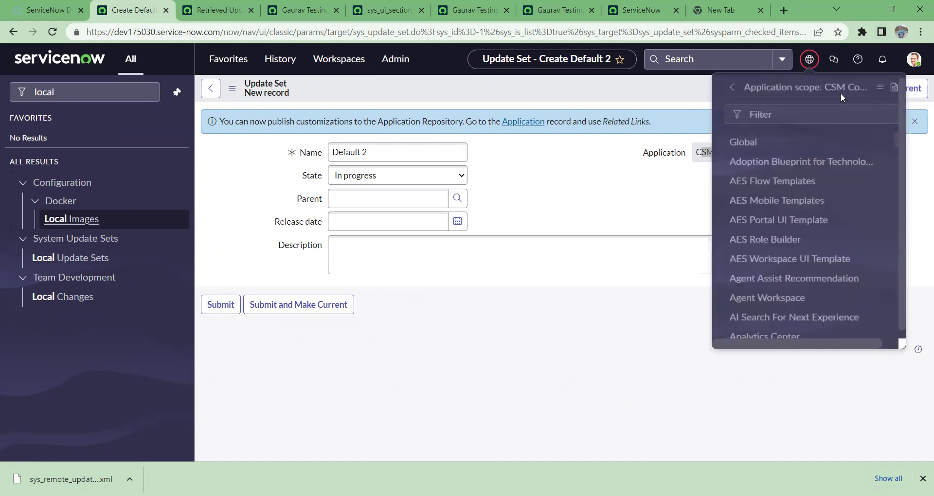
click(630, 200)
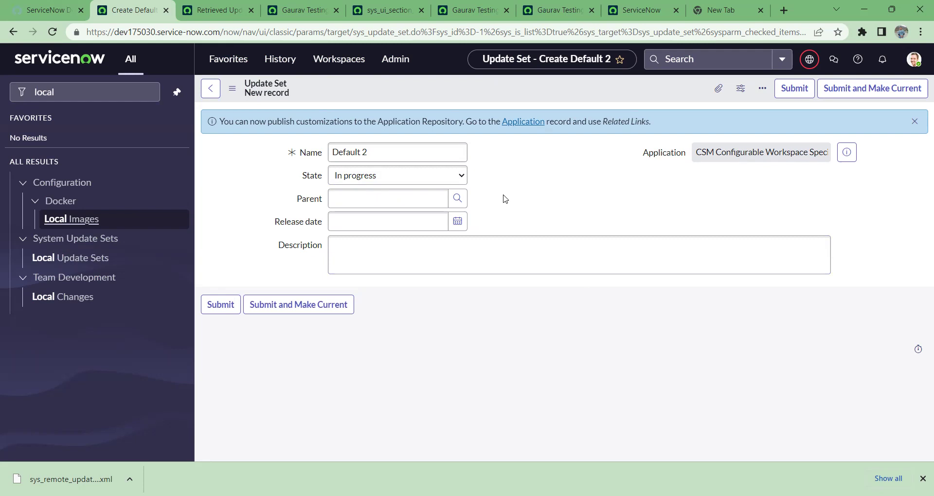
Name the new update set "Another scope", submit it and make it current.
drag(385, 151, 183, 141)
text(Another scope)
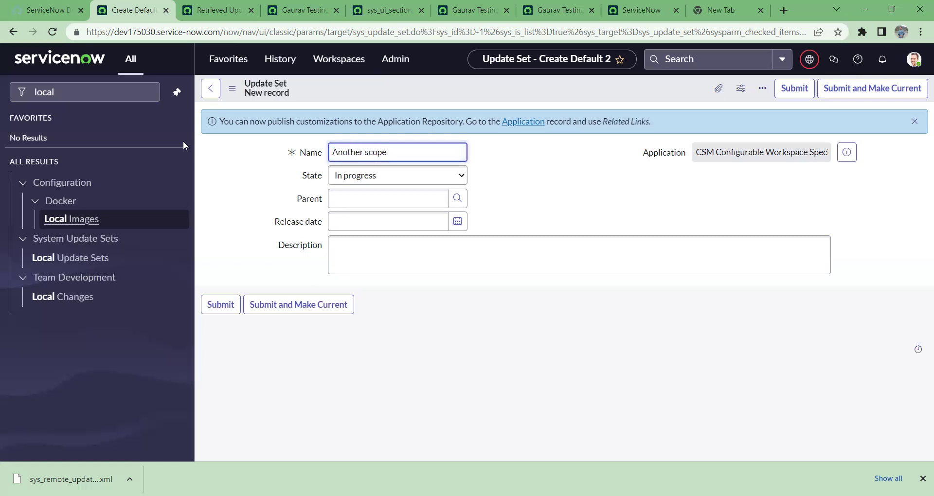
click(282, 316)
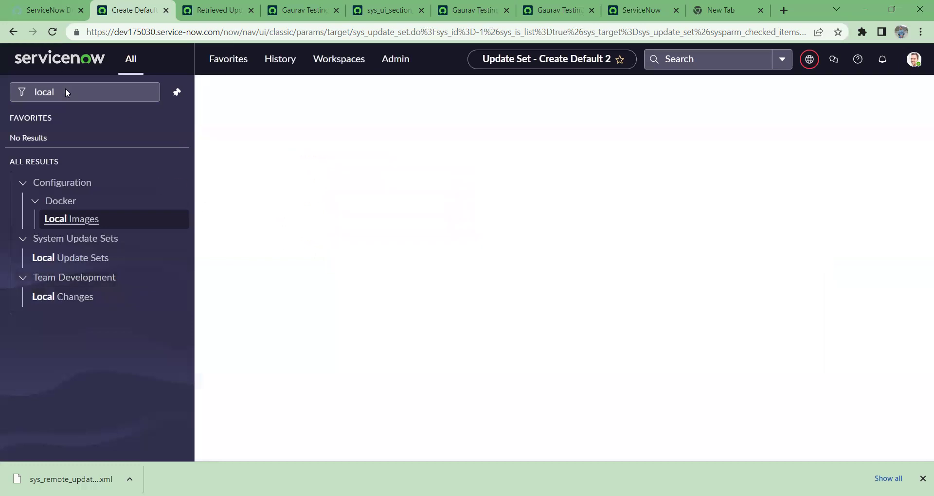
Find the open incidents list through the navigator and open incident INC0009009.
click(73, 94)
drag(73, 93, 1, 77)
text(incident)
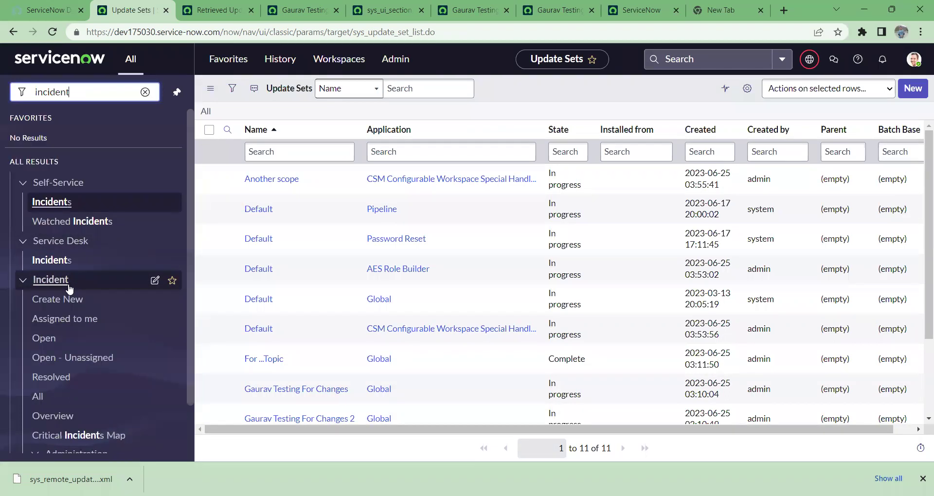
click(42, 336)
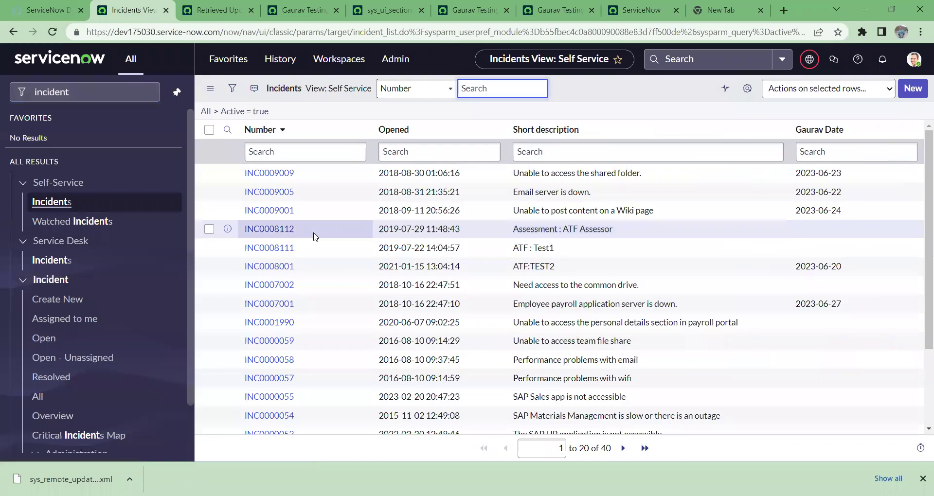
click(270, 174)
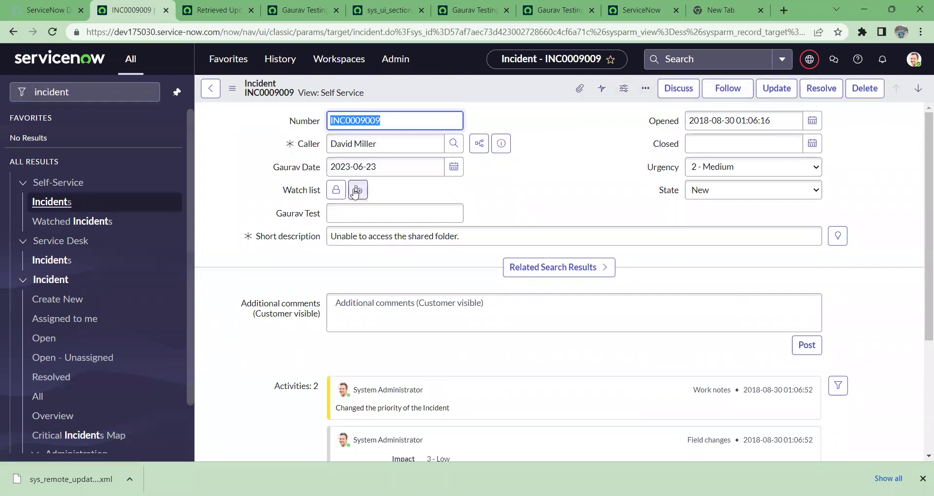
Open the form layout configuration for the incident form.
right_click(517, 92)
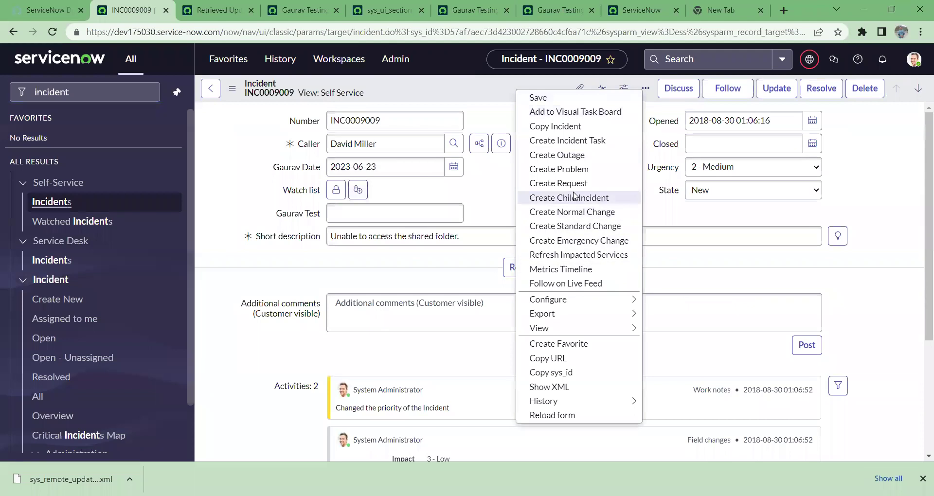
mouse_move(570, 300)
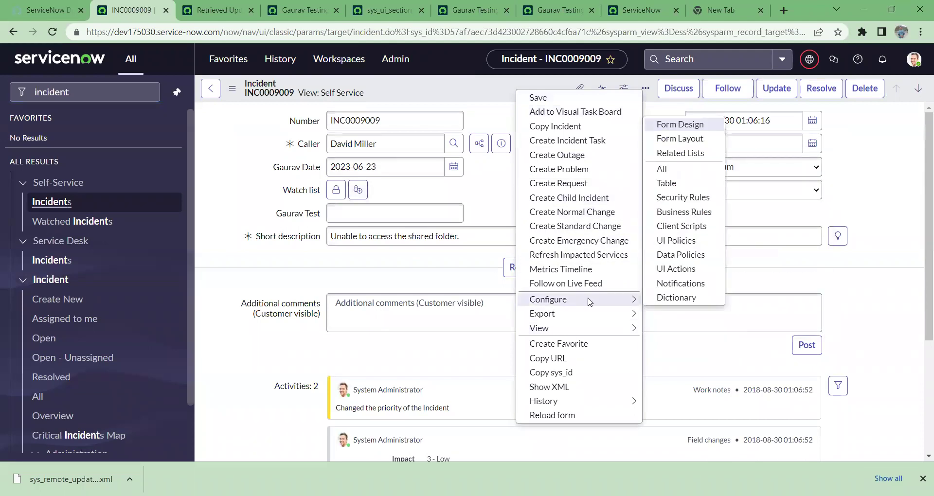
click(681, 139)
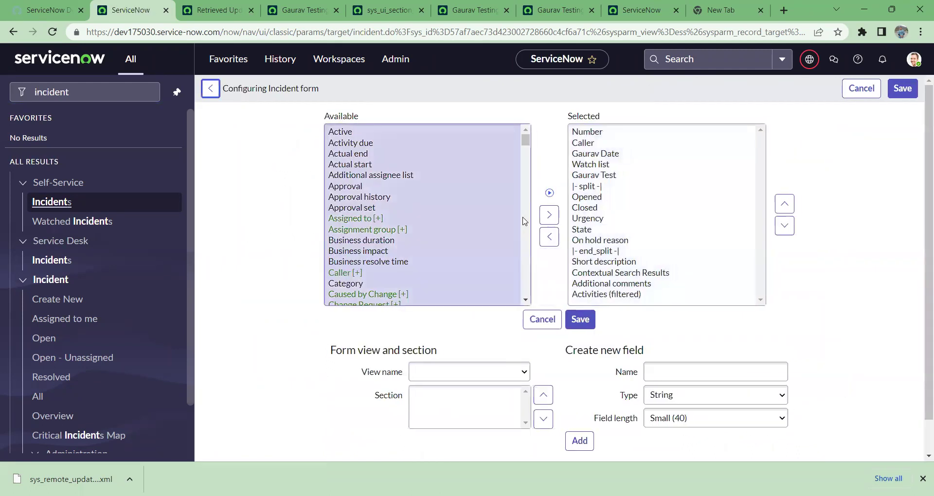
click(597, 155)
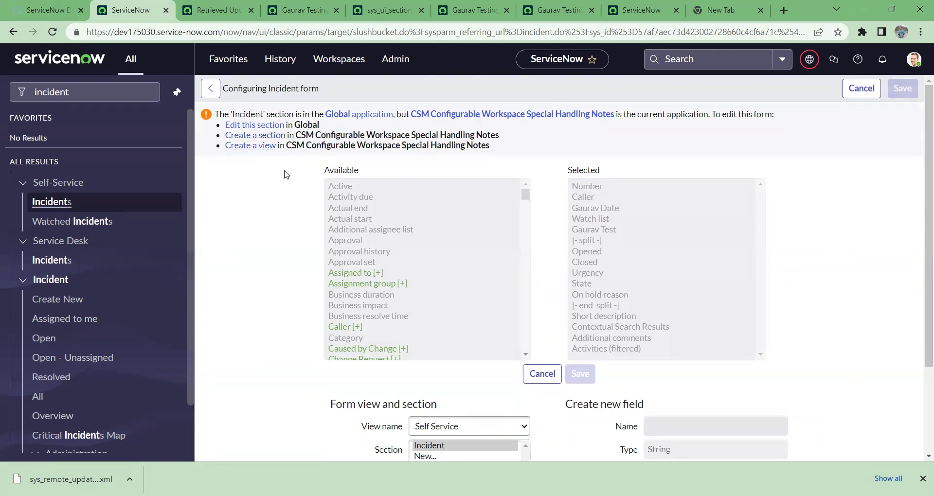
Examine the Incident form layout page and its options for editing the form outside the Global application.
scroll(449, 333, down, 2)
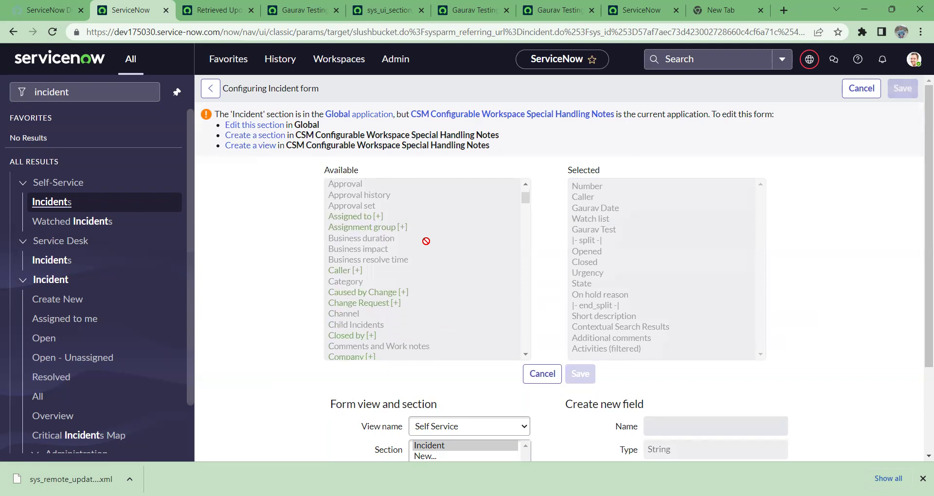
scroll(635, 312, down, 1)
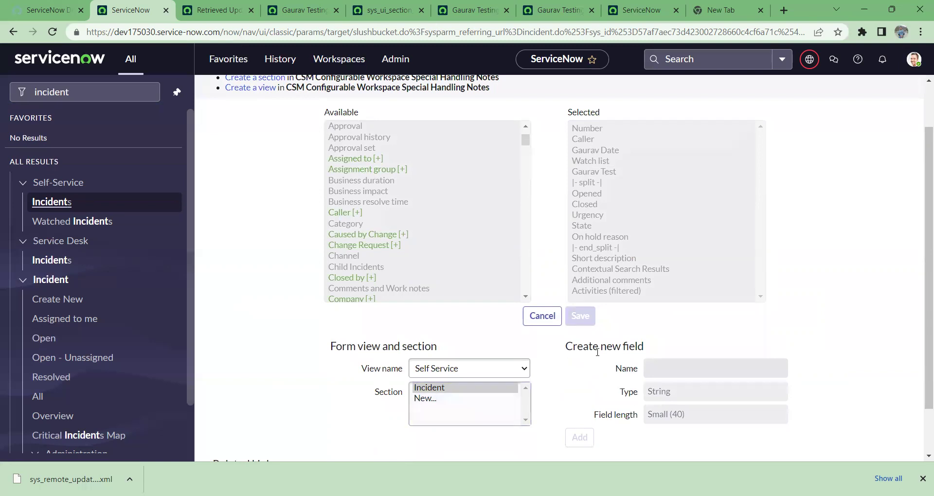
scroll(596, 351, up, 1)
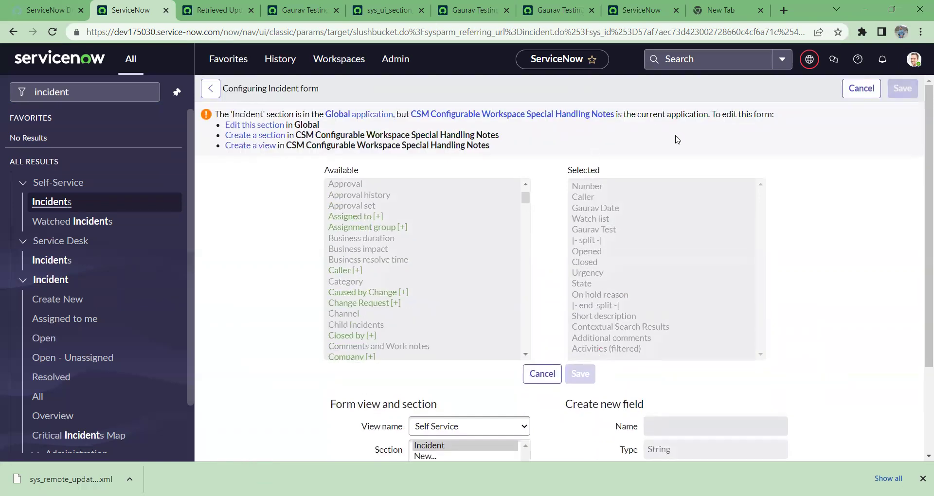
scroll(623, 261, down, 2)
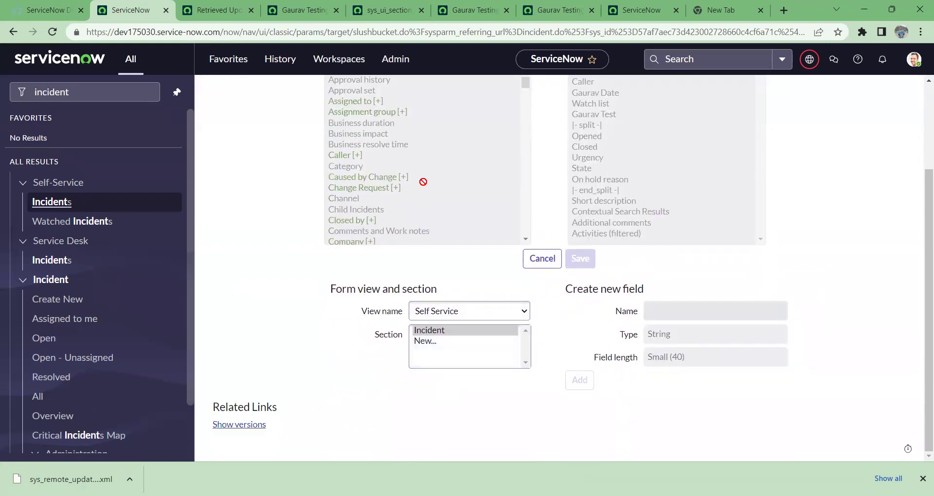
scroll(423, 181, up, 2)
scroll(239, 183, up, 2)
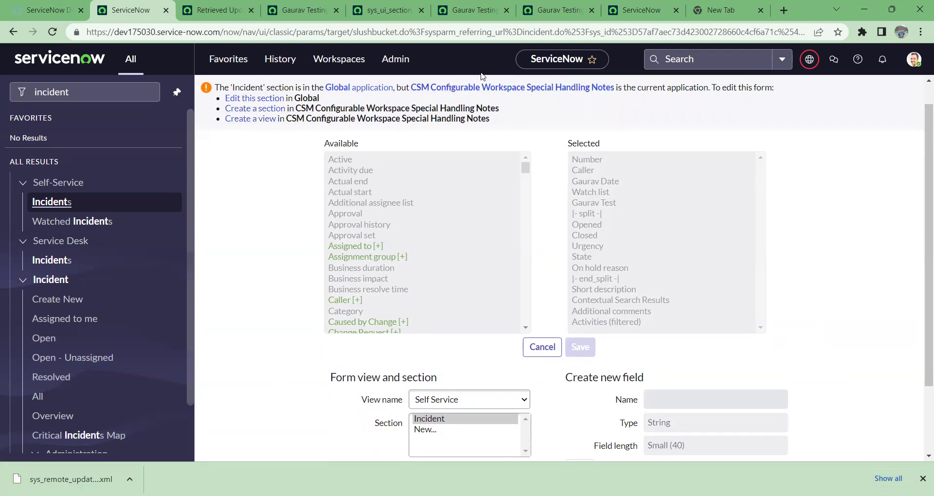
Create an Incident form view named "Create CSM" in the CSM Configurable Workspace Special Handling Notes application.
click(258, 120)
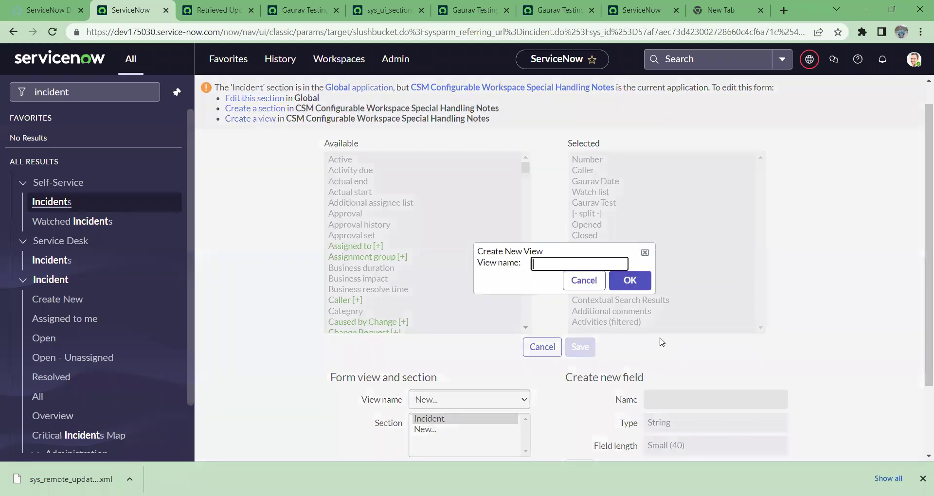
click(583, 261)
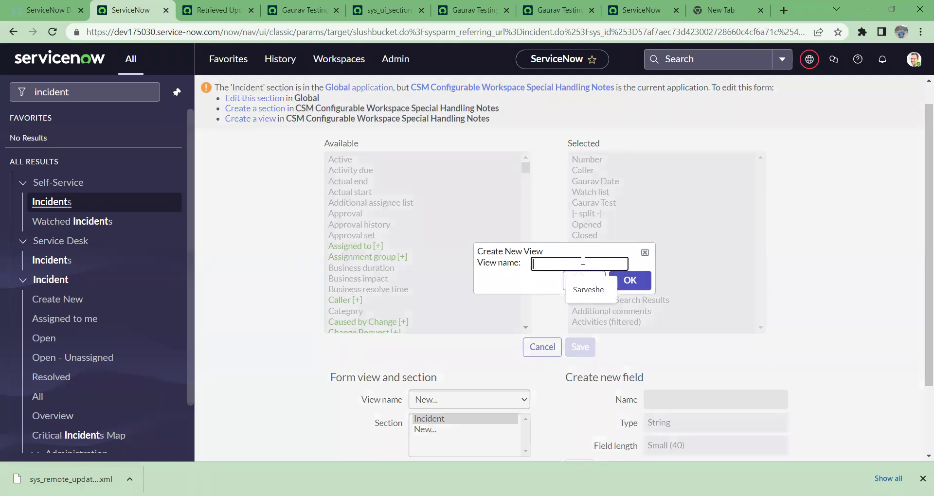
text(Create)
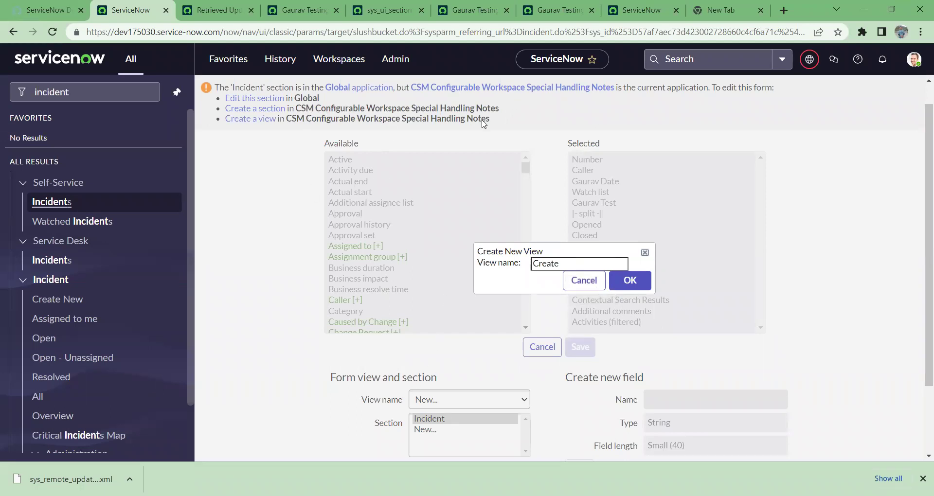
drag(523, 118, 219, 62)
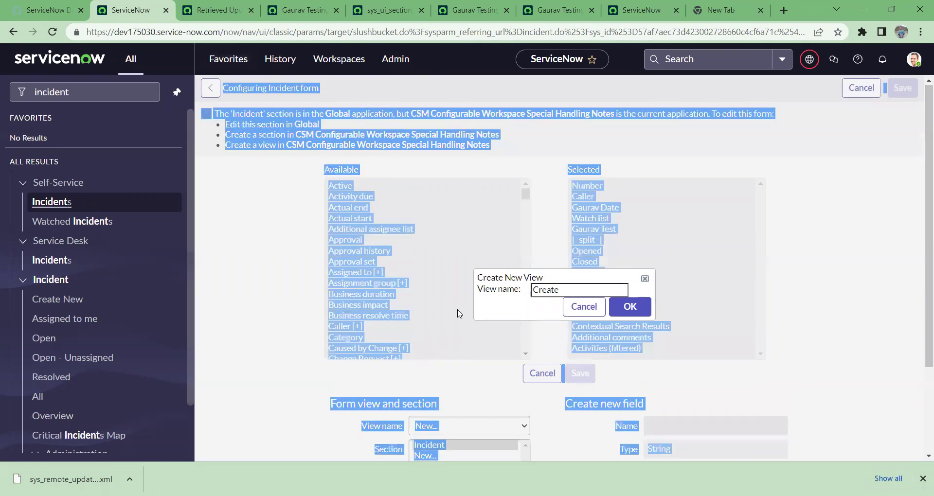
click(585, 291)
text(CSM)
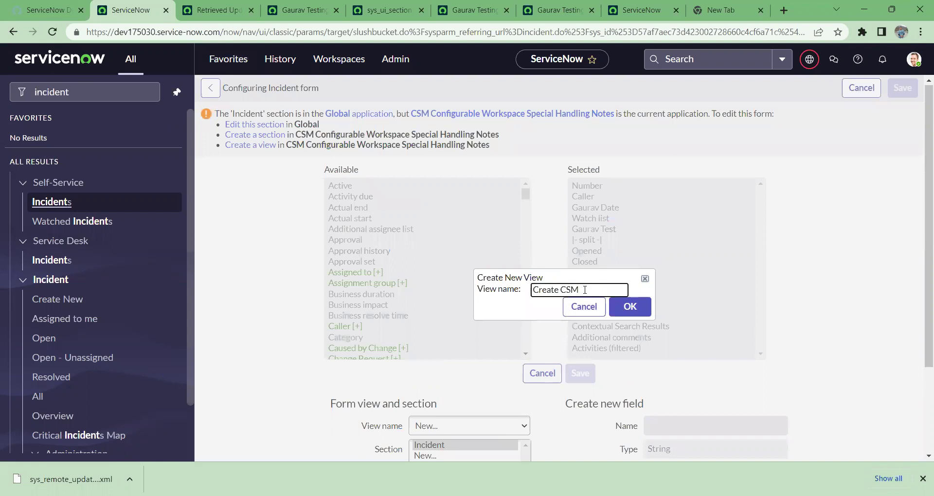
click(628, 306)
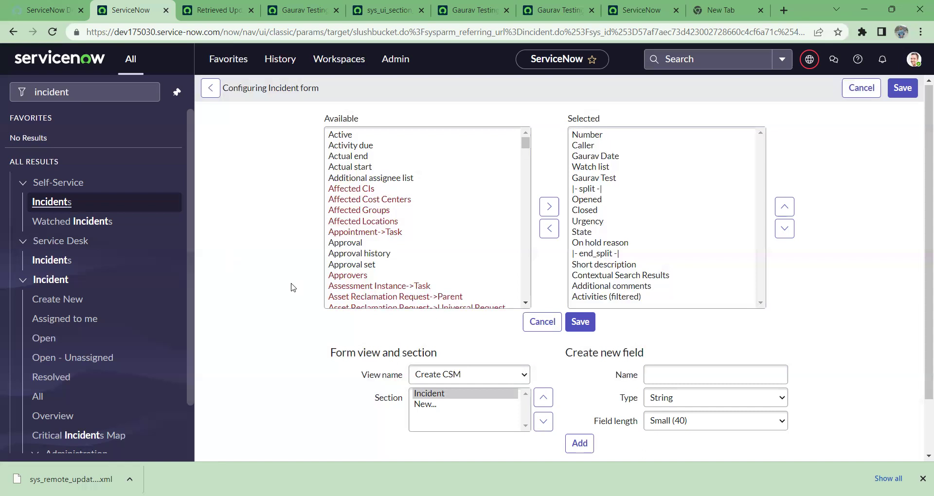
Add a new String field of length Small (40), named with the creator's first name followed by "CSM Field".
scroll(611, 190, down, 2)
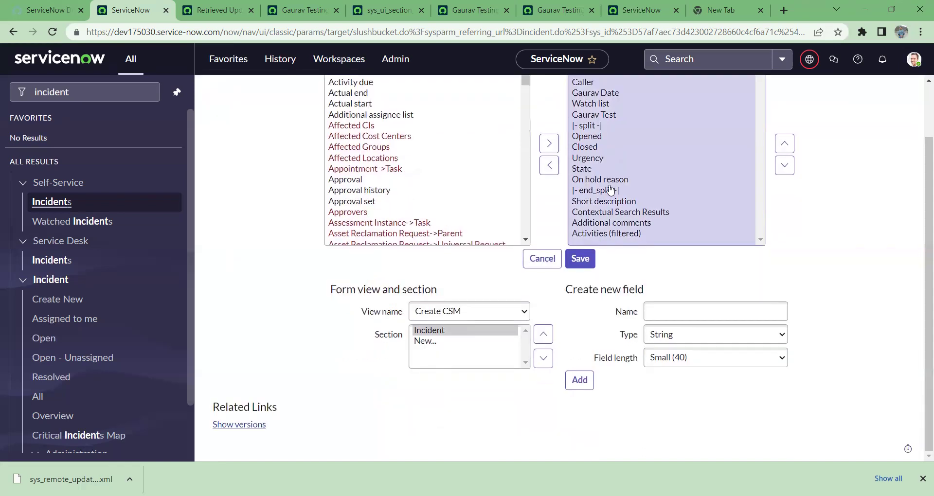
click(675, 312)
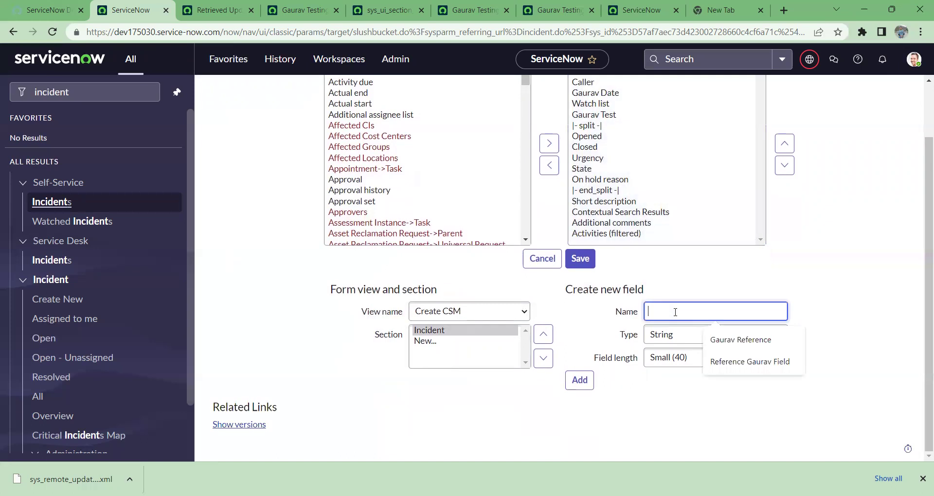
text(Gaurav CSM)
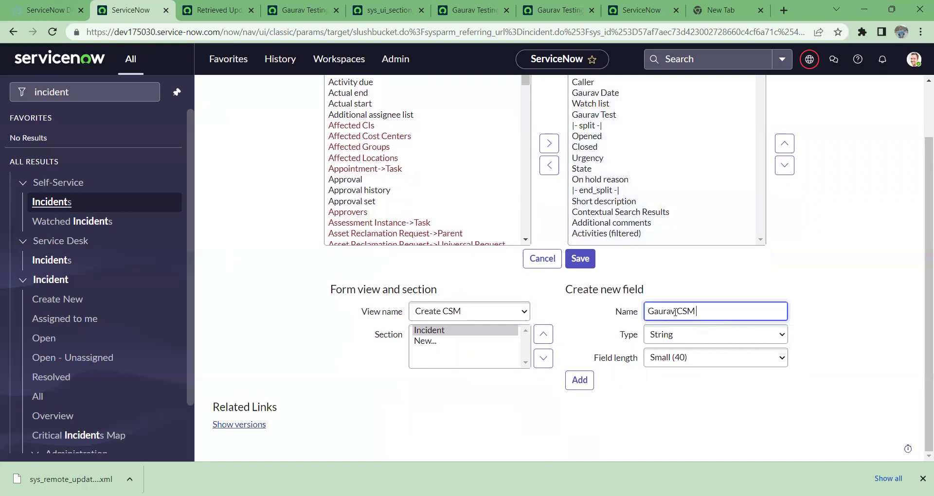
text( FIeld)
key(BackSpace)
key(BackSpace)
key(BackSpace)
key(BackSpace)
text(ield)
key(BackSpace)
key(BackSpace)
text(ld)
click(597, 374)
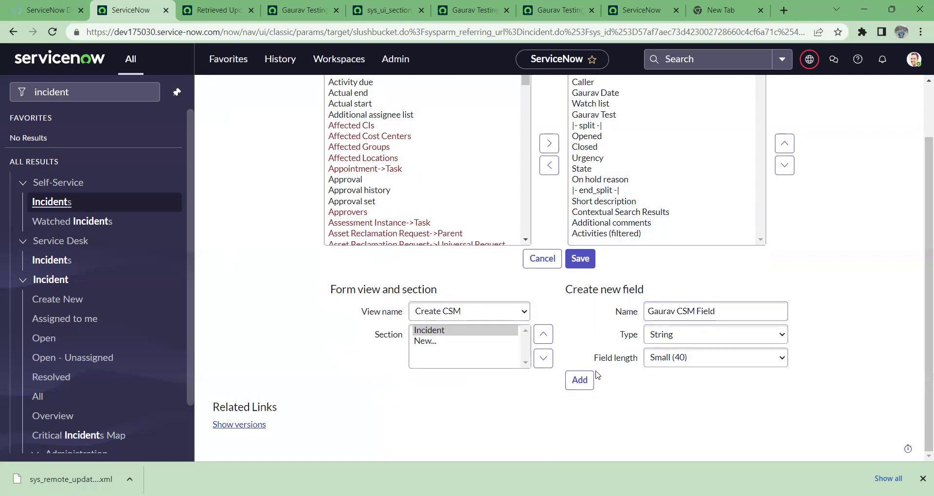
click(580, 381)
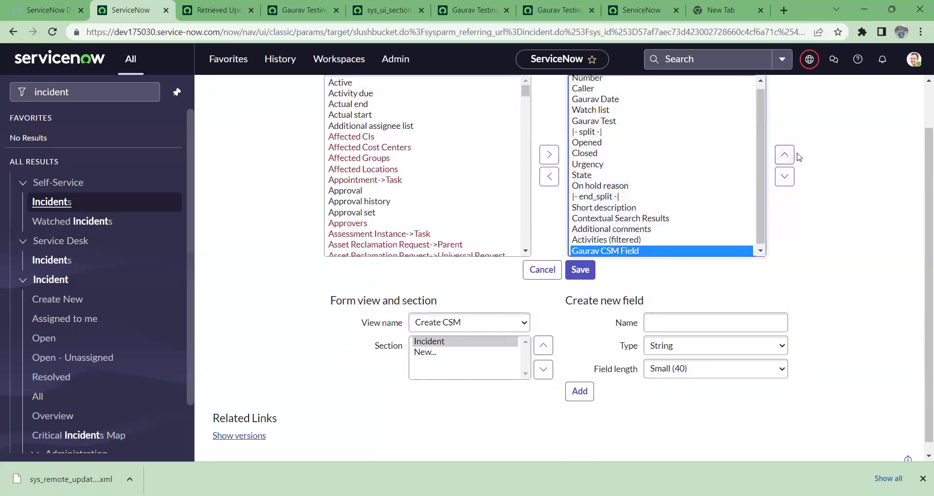
Move the new CSM field up the selected fields until it sits directly above the split marker.
click(785, 155)
click(784, 155)
click(785, 155)
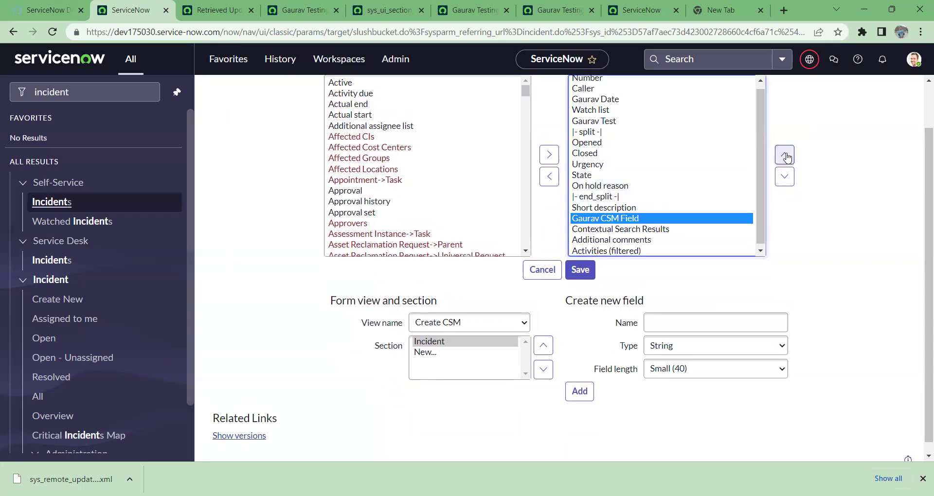
click(784, 155)
click(784, 154)
click(784, 155)
click(785, 155)
click(784, 155)
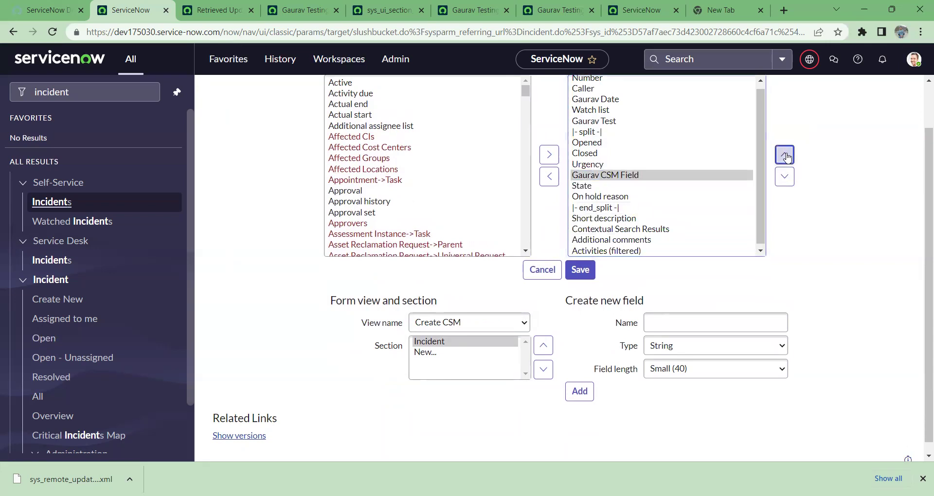
click(784, 155)
click(785, 155)
click(784, 155)
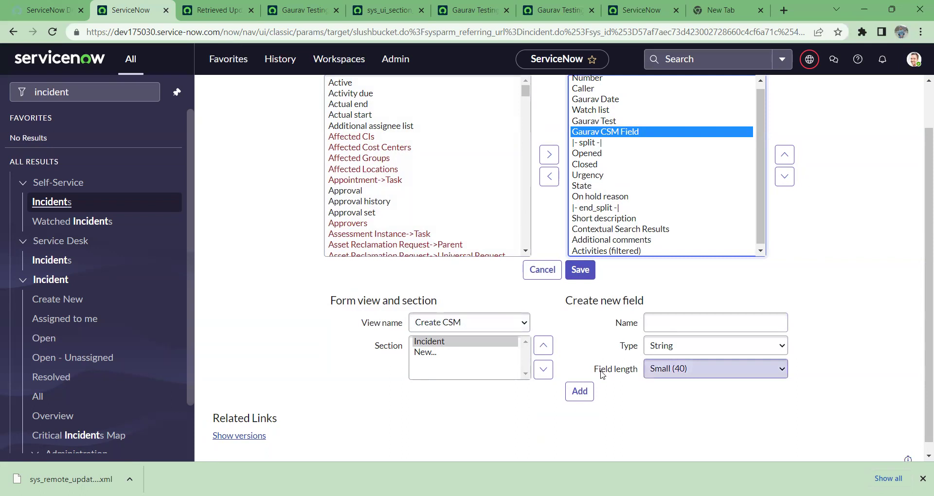
Check the current application scope and update set, and save the Create CSM form layout.
click(810, 59)
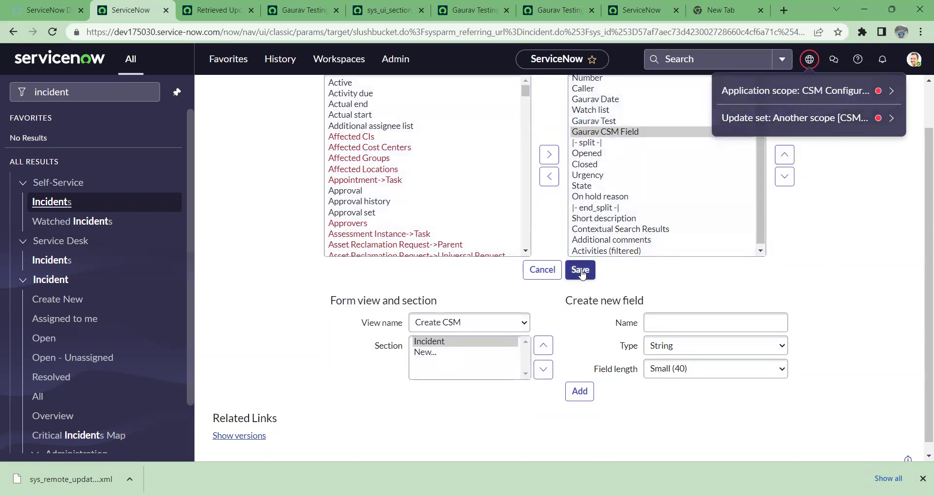
click(582, 274)
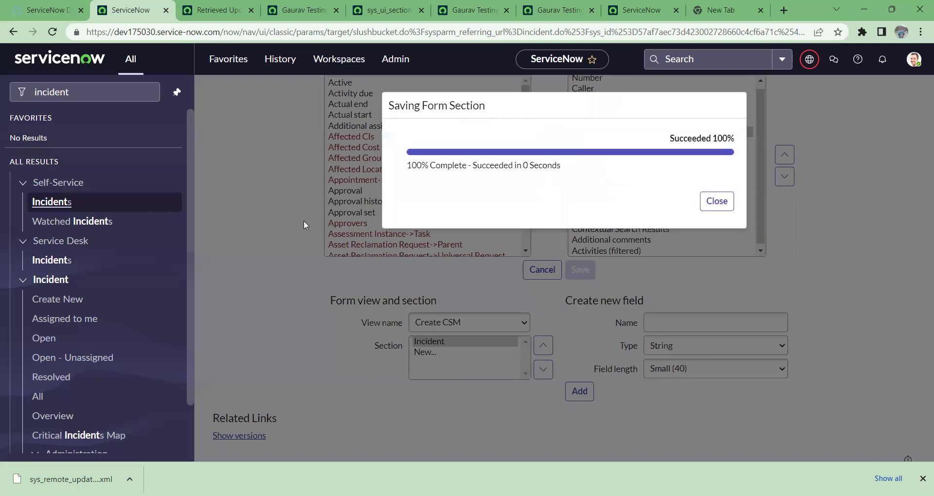
click(716, 202)
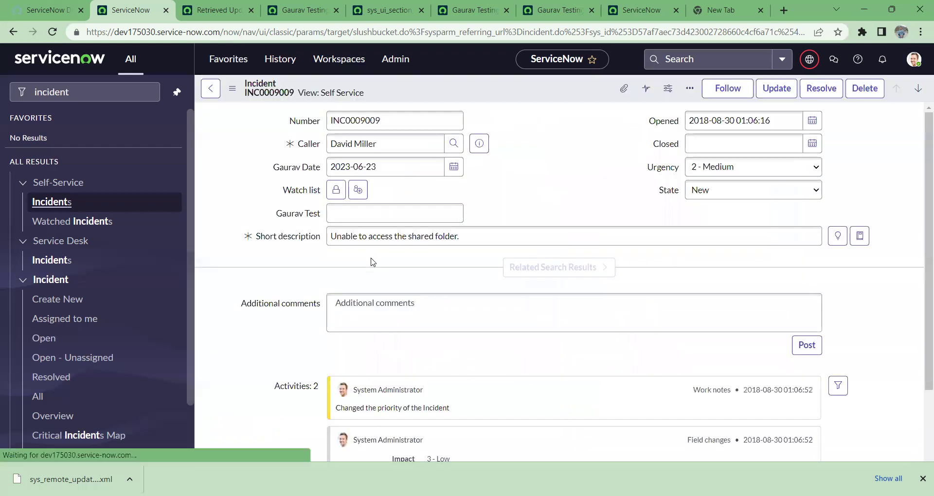
right_click(490, 89)
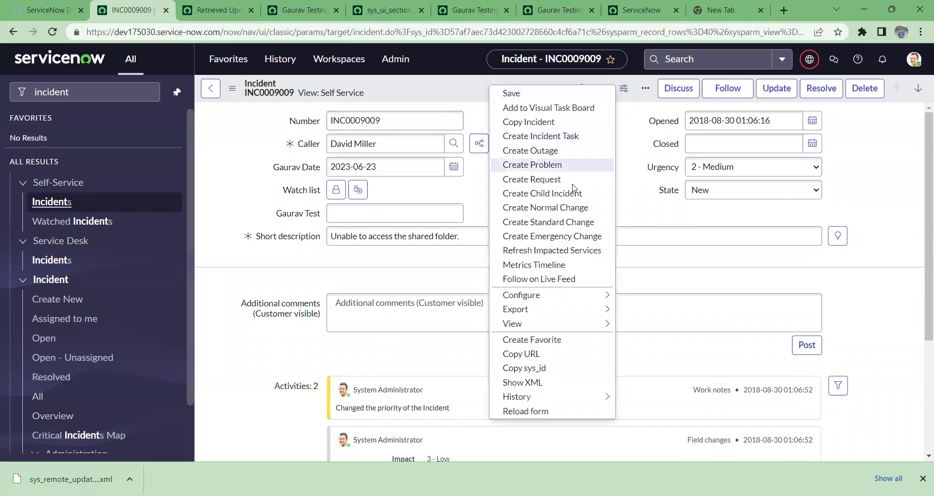
mouse_move(589, 300)
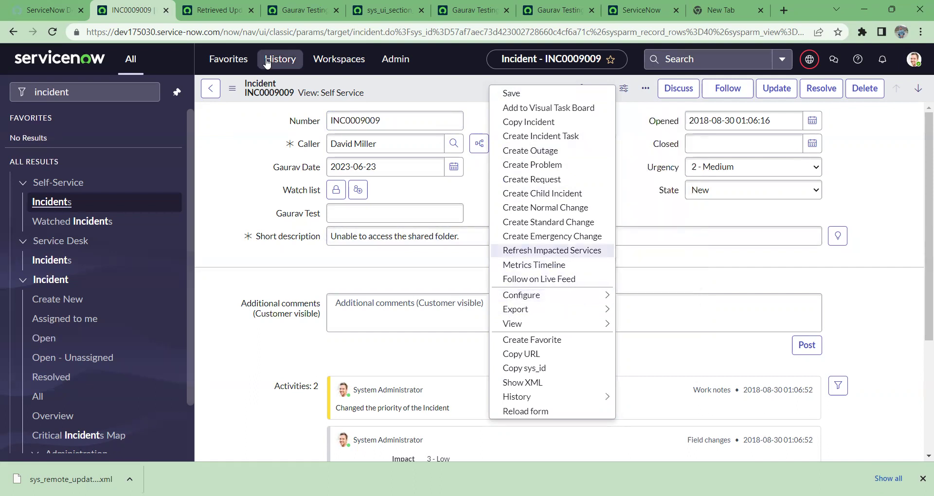
click(425, 94)
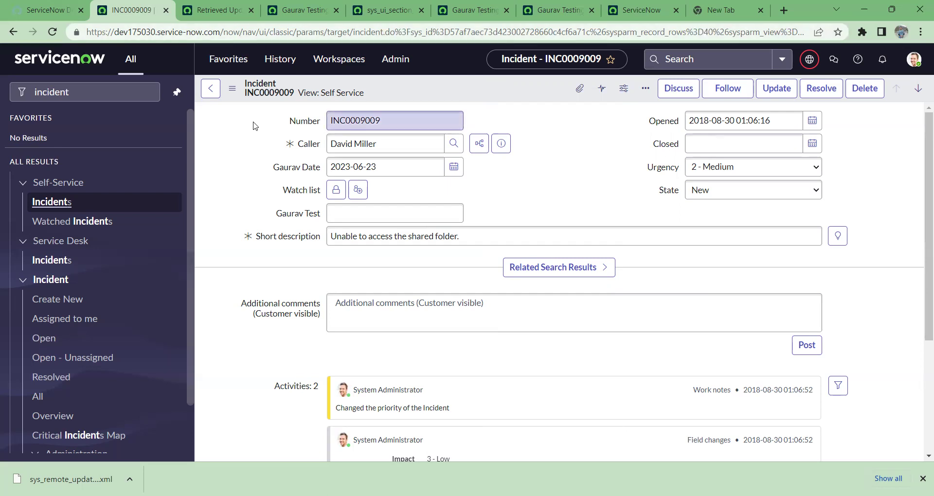
right_click(542, 91)
click(496, 197)
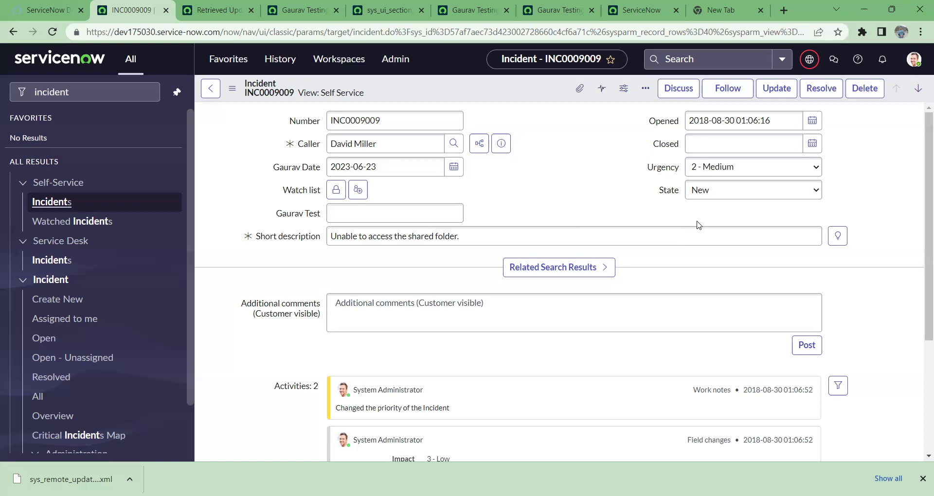
Look through the views available for incident INC0009009 for the new Create CSM view.
click(342, 94)
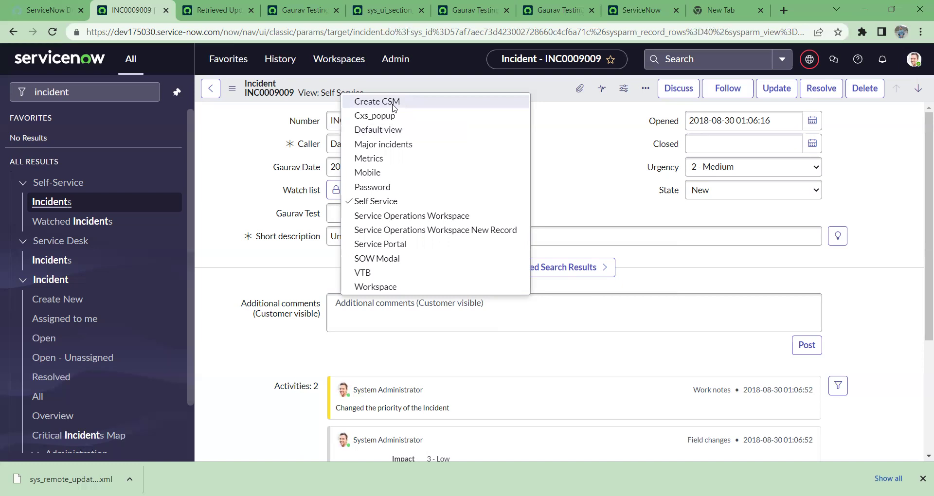
click(480, 91)
right_click(480, 90)
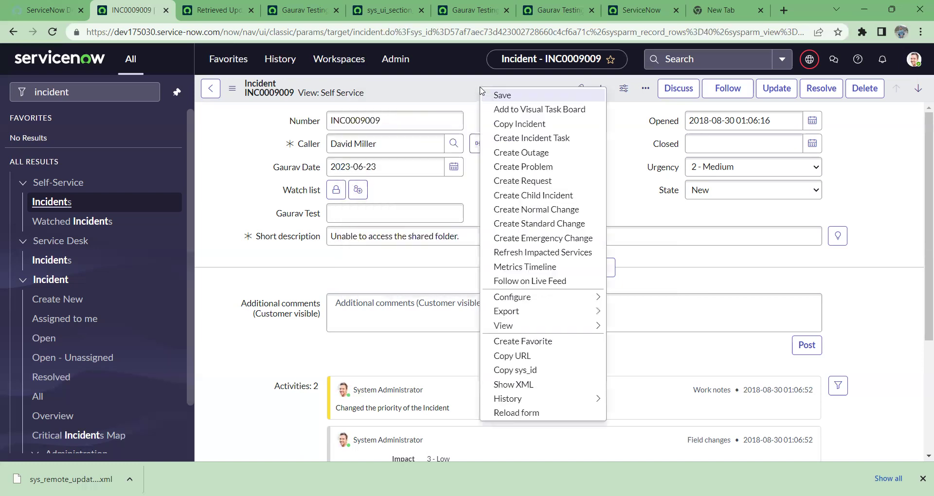
click(344, 97)
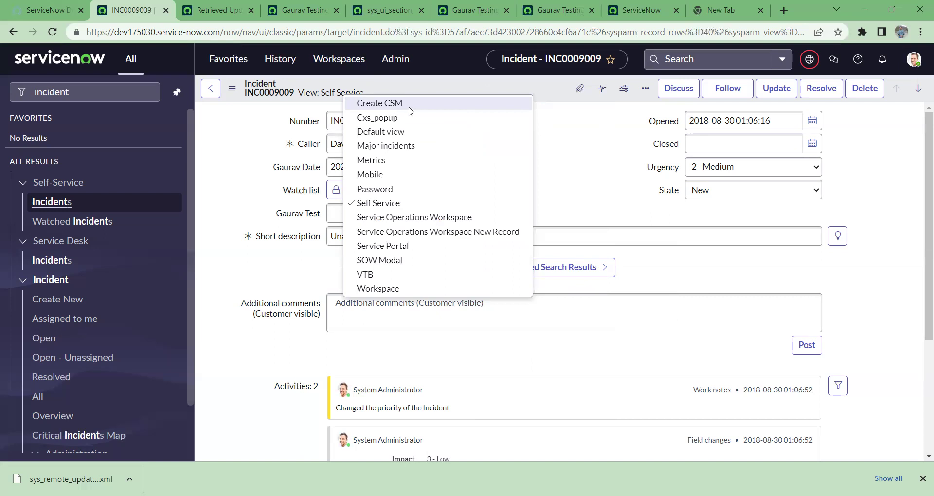
click(558, 92)
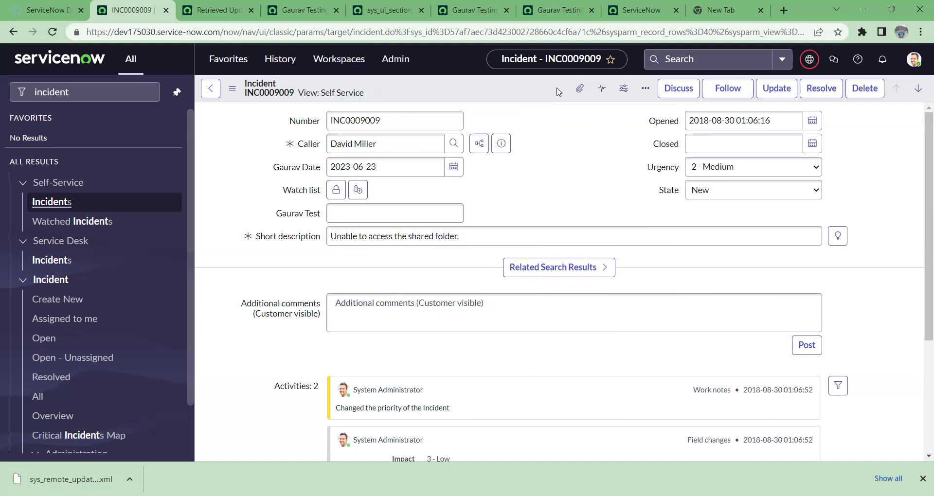
Reopen the form layout configuration for the incident's Self Service view and review its scope-restricted editing options.
right_click(469, 90)
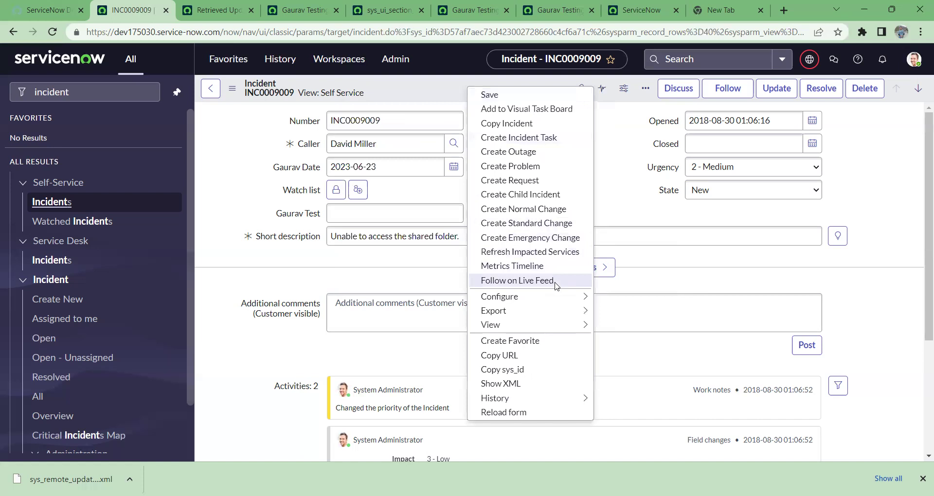
mouse_move(558, 295)
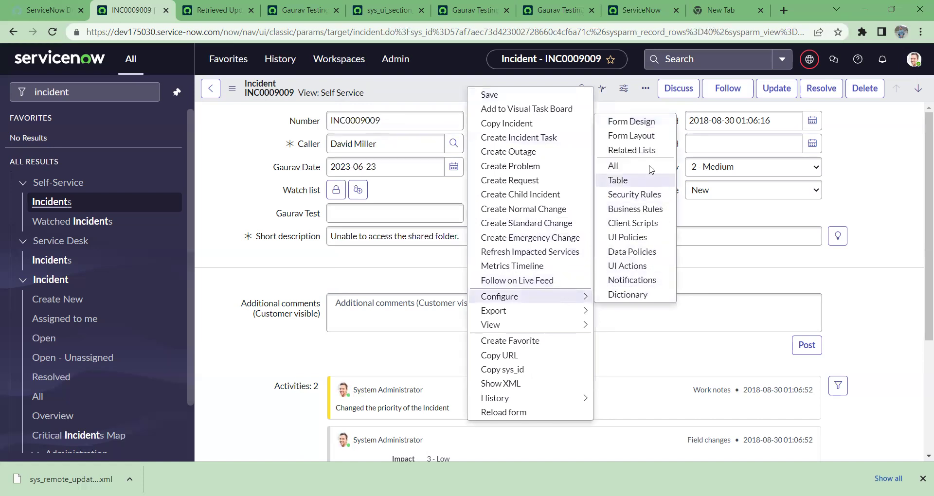
click(640, 138)
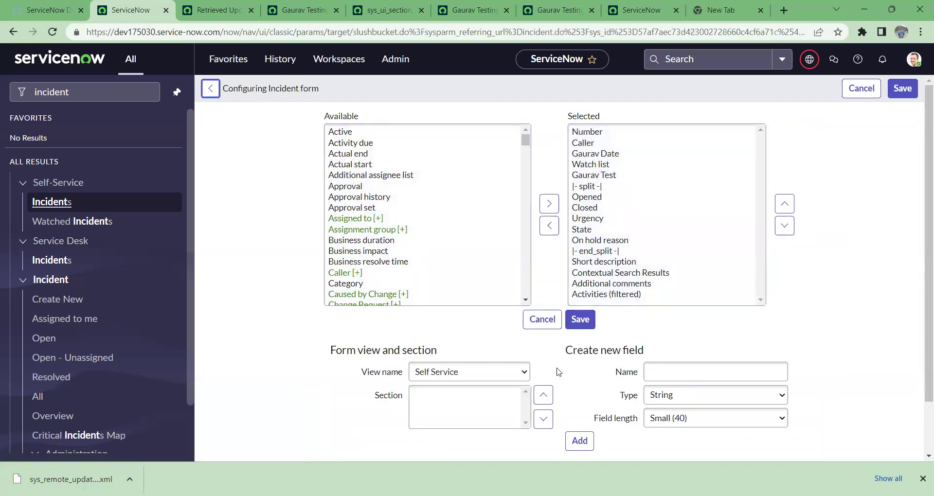
scroll(452, 378, down, 2)
scroll(430, 248, up, 2)
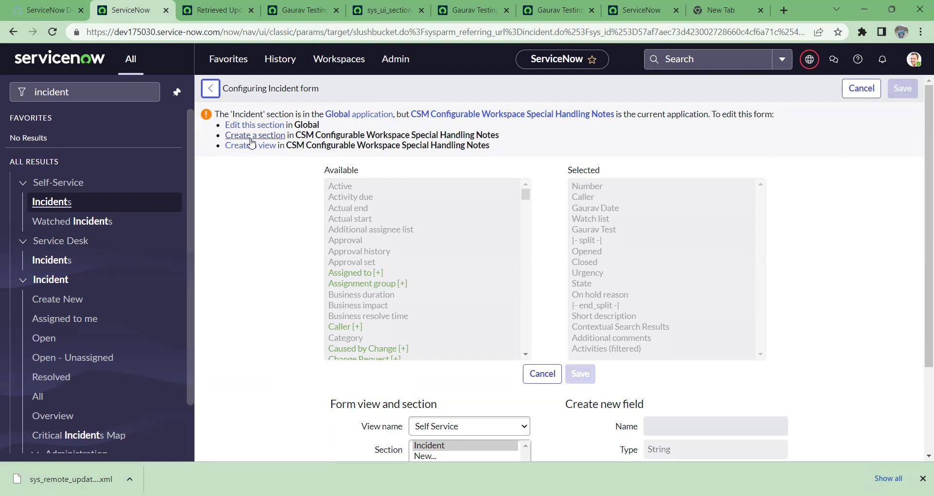
scroll(458, 239, down, 3)
scroll(458, 239, down, 1)
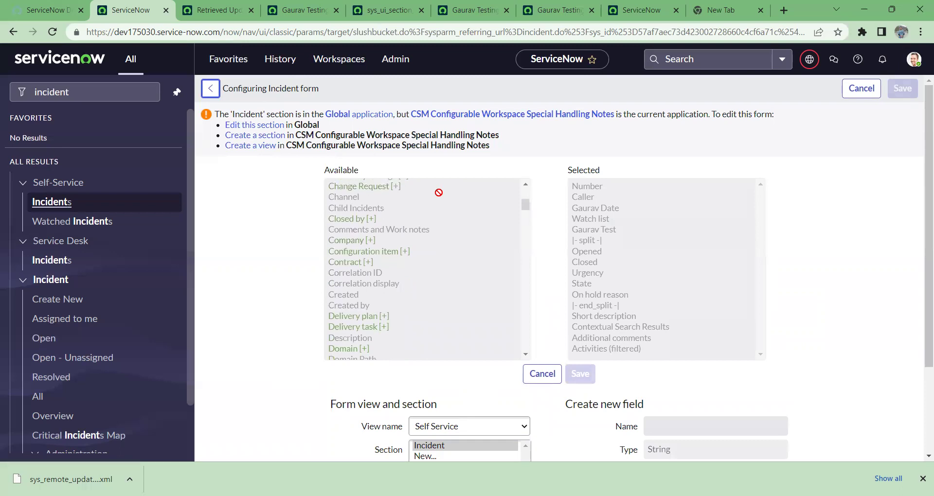
Switch the incident form layout configuration to the Create CSM view and review its selected fields.
scroll(319, 248, down, 3)
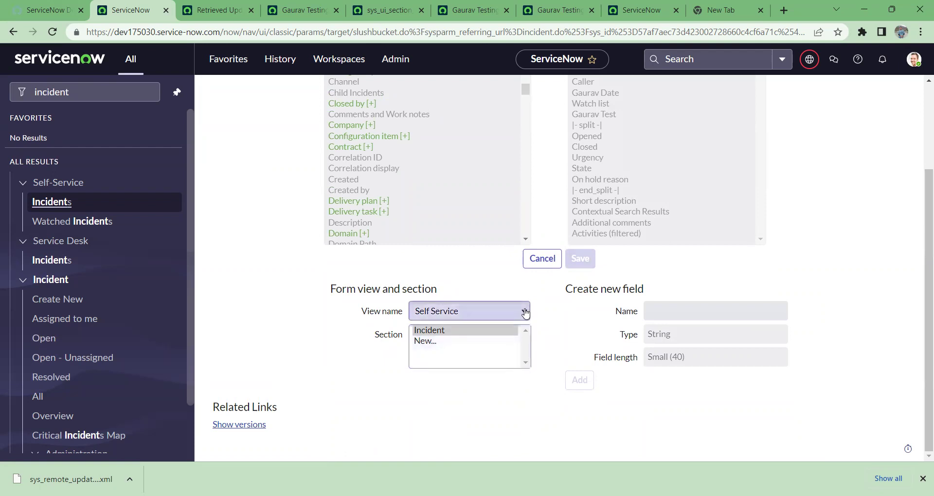
click(456, 318)
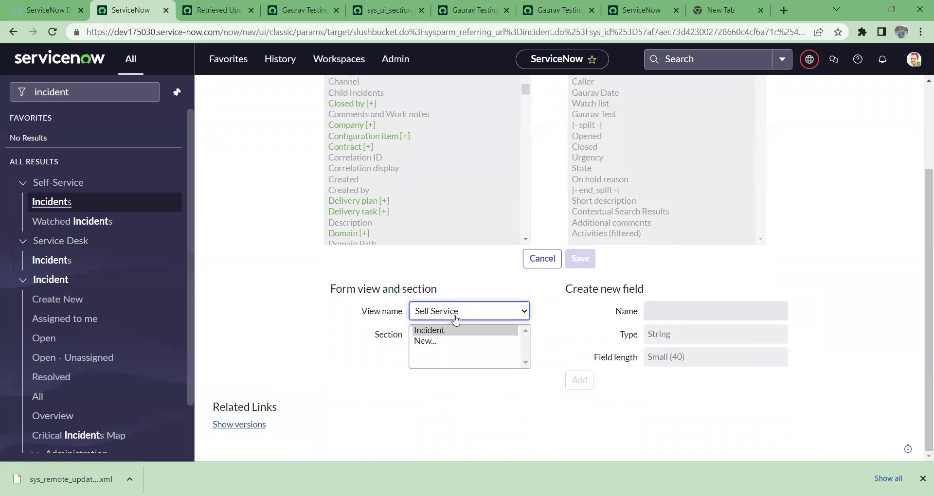
click(453, 327)
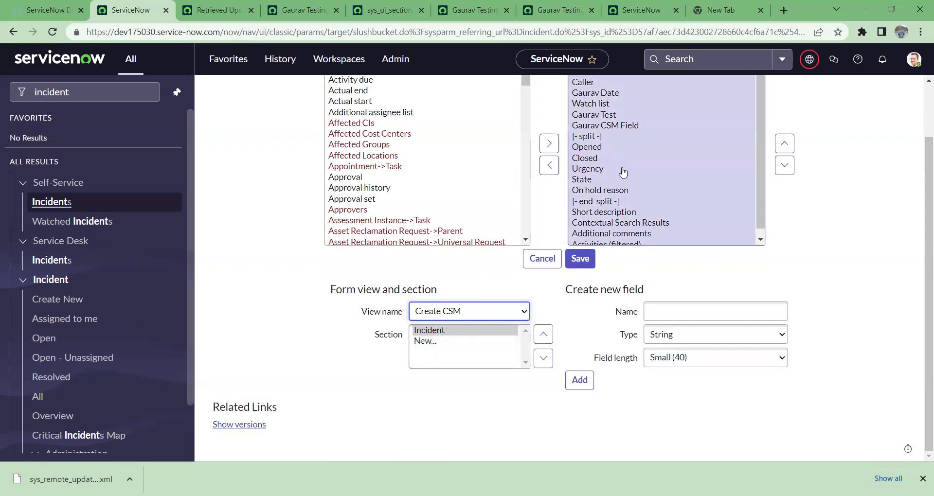
scroll(331, 355, up, 2)
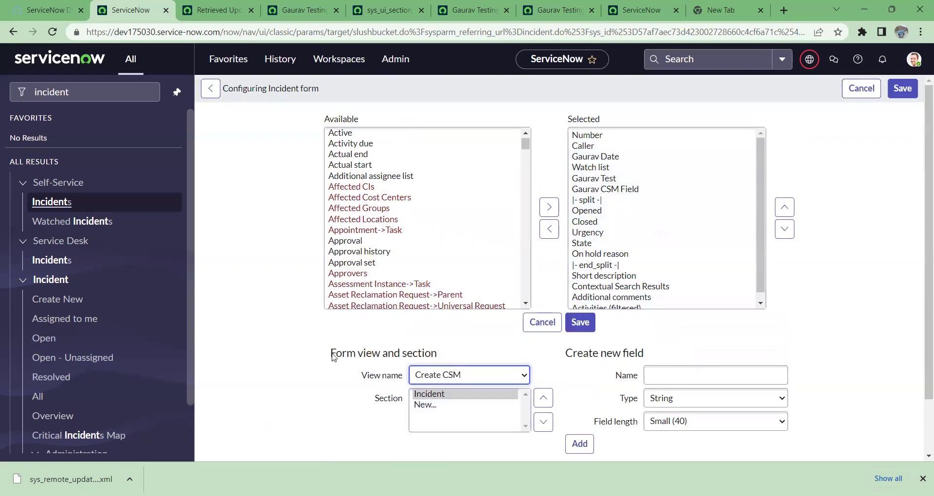
scroll(307, 378, down, 1)
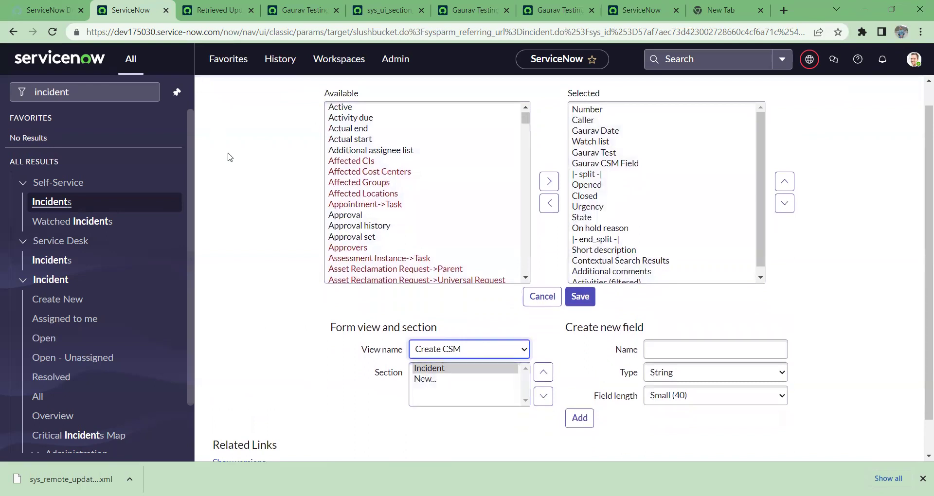
scroll(231, 156, up, 1)
Return to incident INC0009009 and display it in the Create CSM view to check for the new CSM field.
click(211, 89)
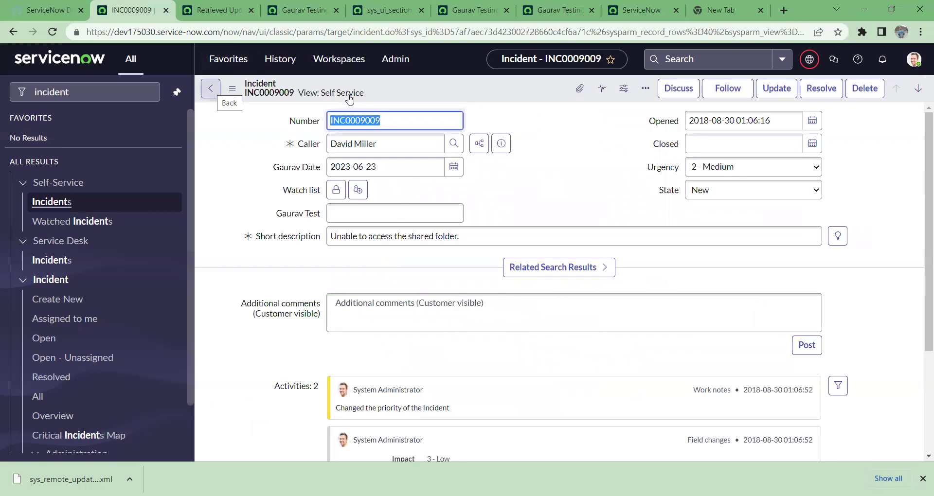
click(343, 92)
click(400, 102)
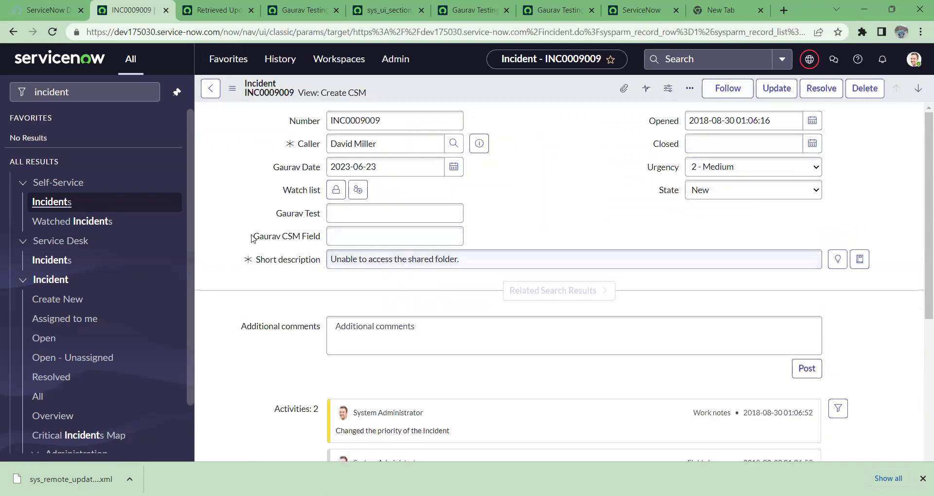
drag(253, 237, 321, 243)
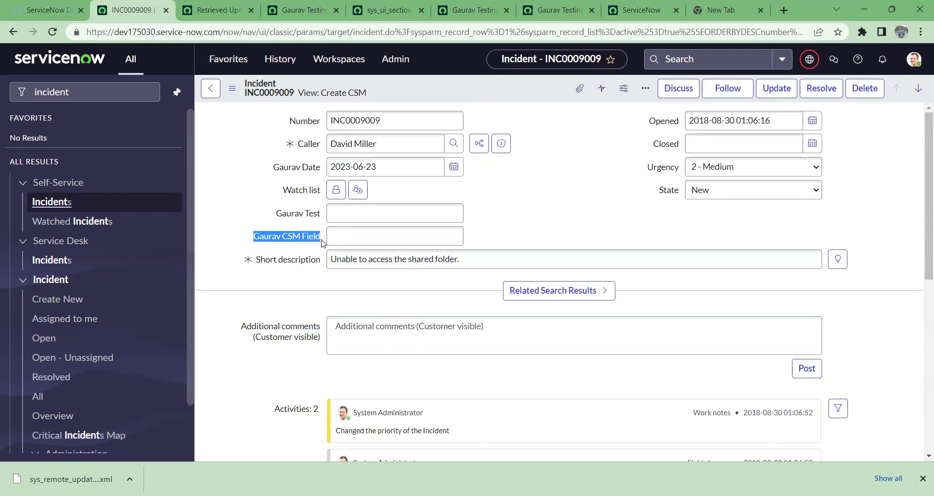
Open the record of the current update set, Another scope.
click(810, 61)
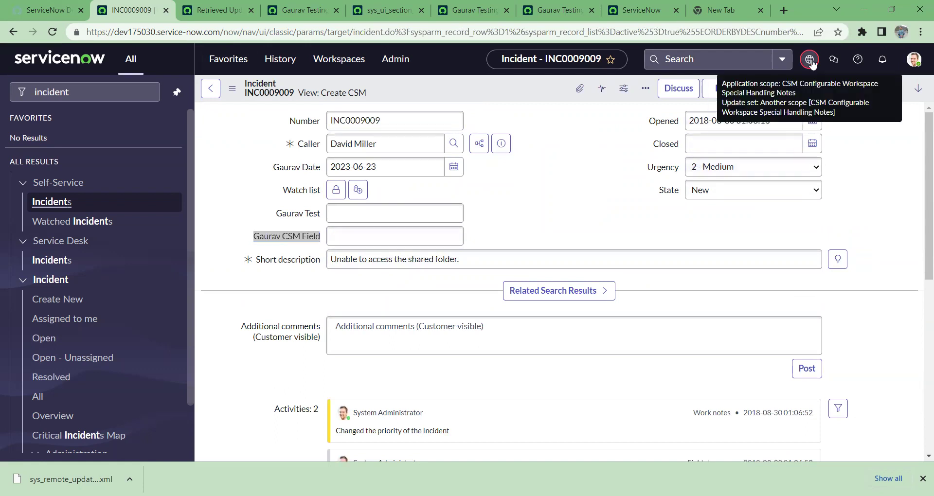
click(854, 120)
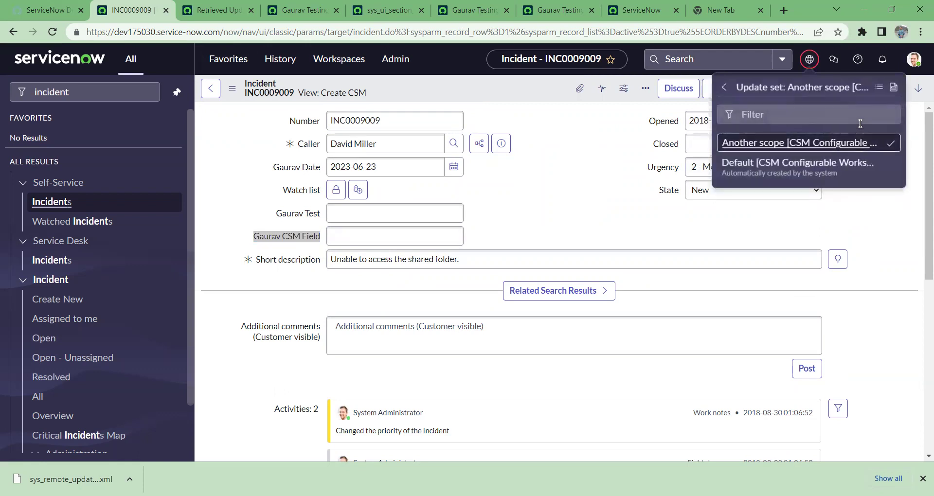
click(894, 90)
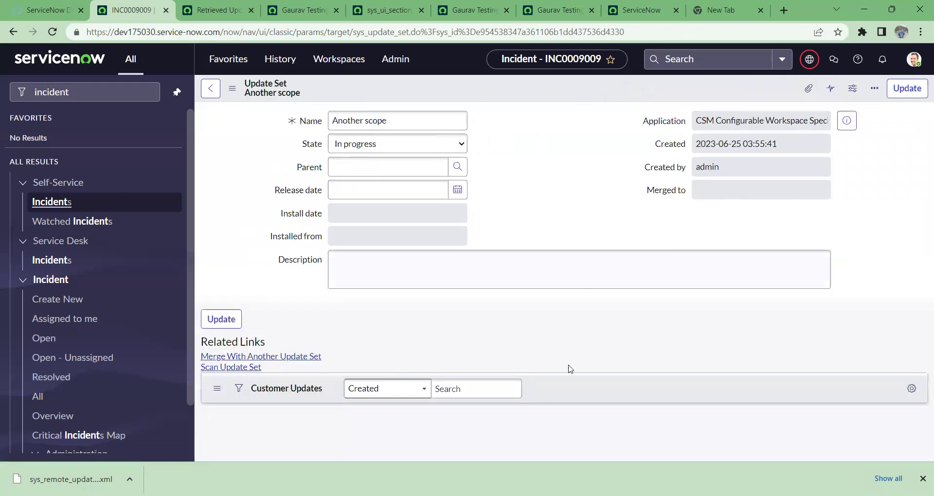
Examine the type, view and target name of the customer updates captured in the Another scope update set.
scroll(569, 380, down, 2)
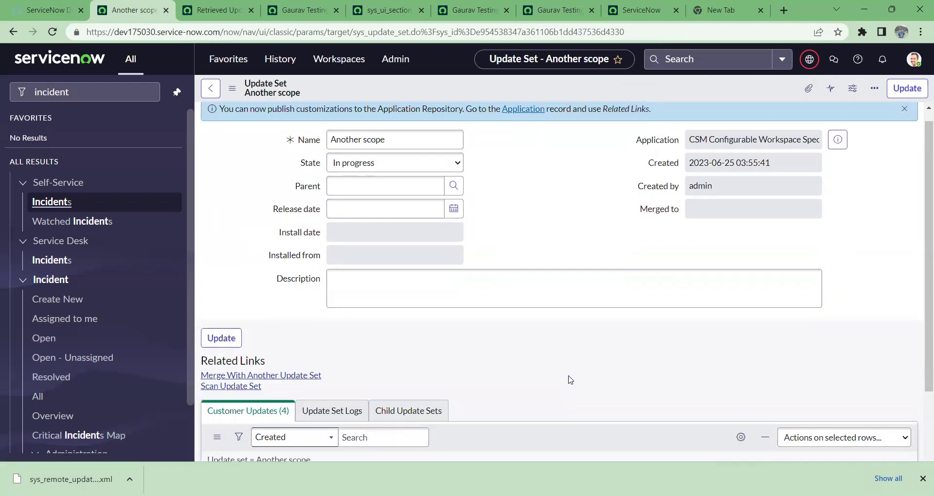
scroll(569, 379, down, 3)
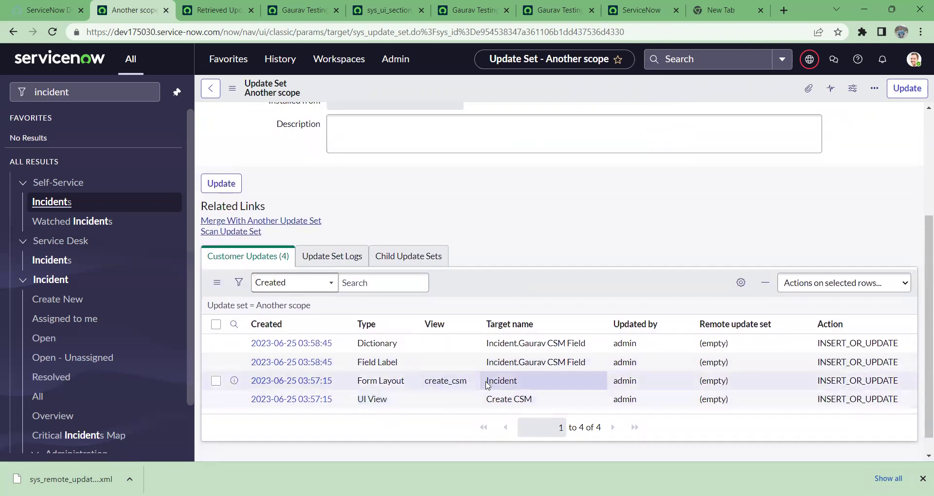
drag(492, 400, 565, 406)
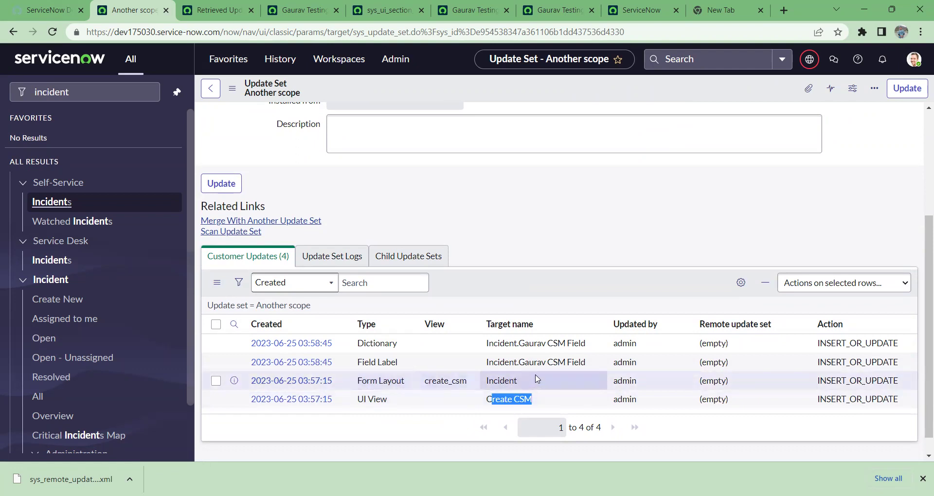
drag(353, 362, 493, 374)
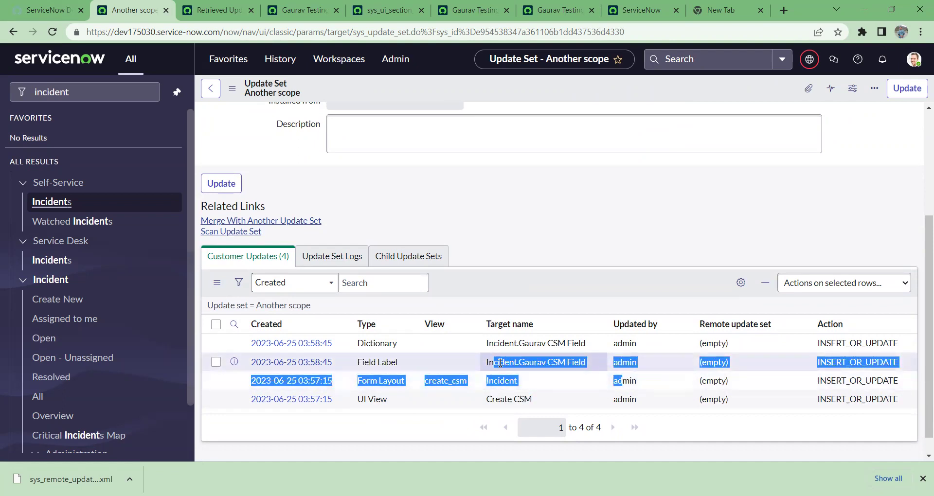
click(485, 271)
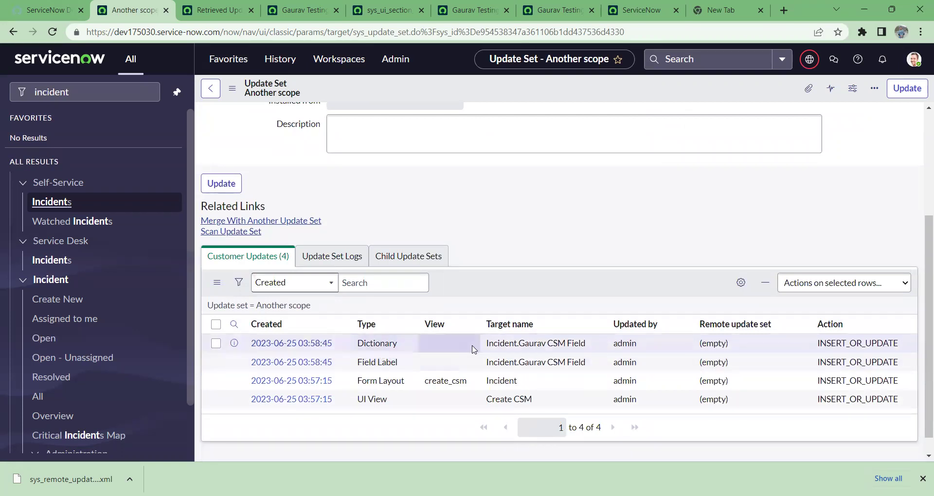
drag(486, 344, 515, 344)
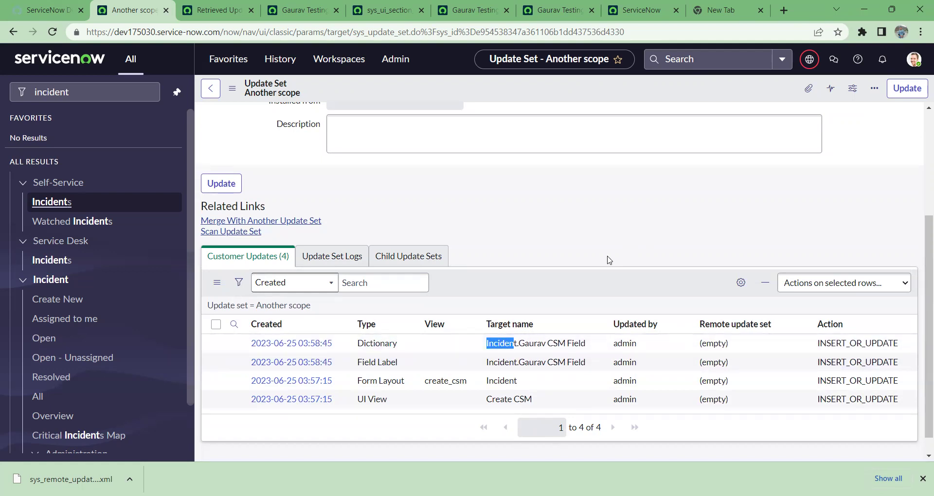
Set the state of the Another scope update set to Complete and save the record.
scroll(609, 260, up, 3)
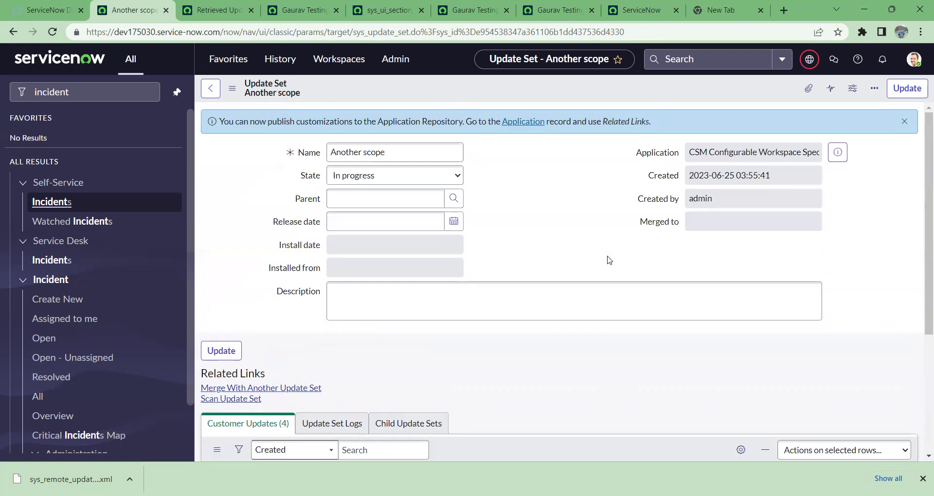
click(394, 185)
click(392, 204)
right_click(633, 87)
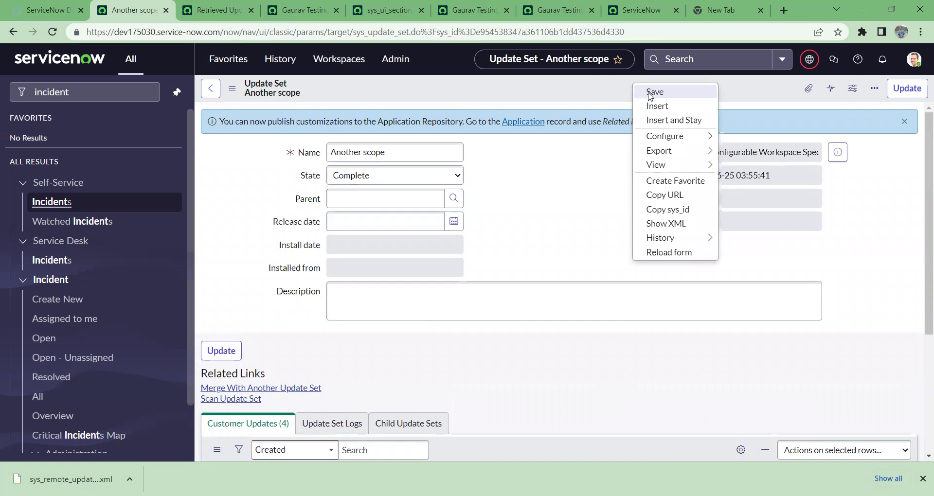
click(650, 95)
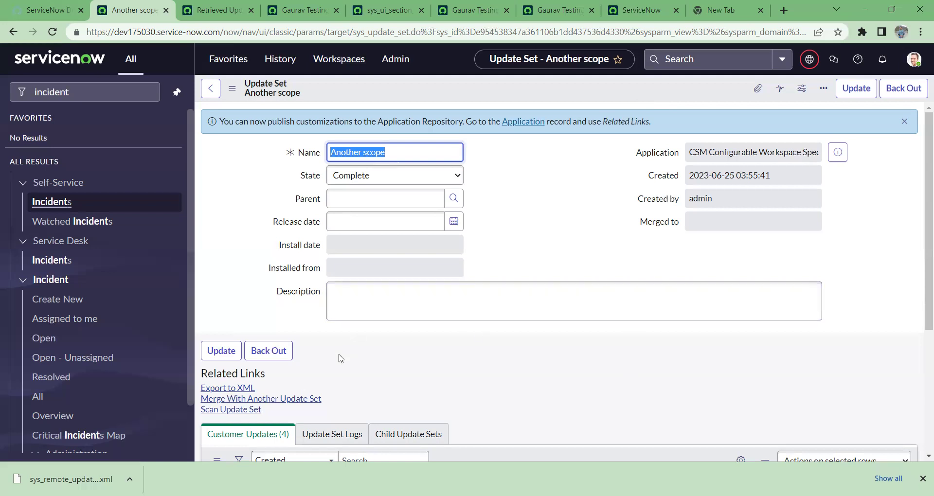
Open the list of open incidents in a separate browser tab beside the update set, and take a brief look at INC0009009.
right_click(48, 343)
click(80, 347)
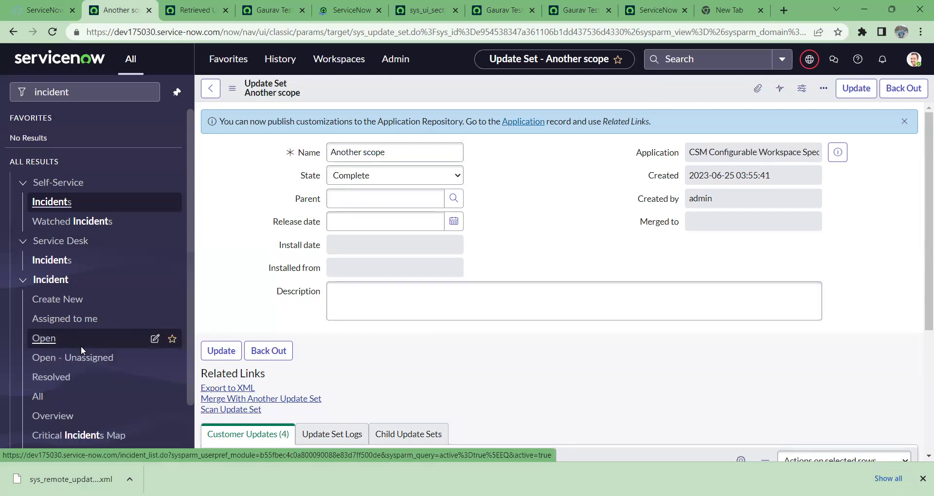
drag(343, 10, 177, 11)
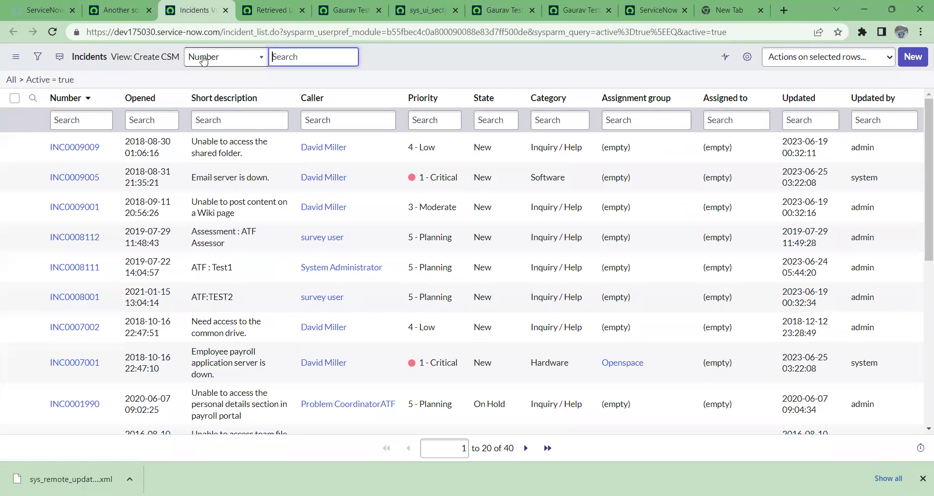
click(79, 150)
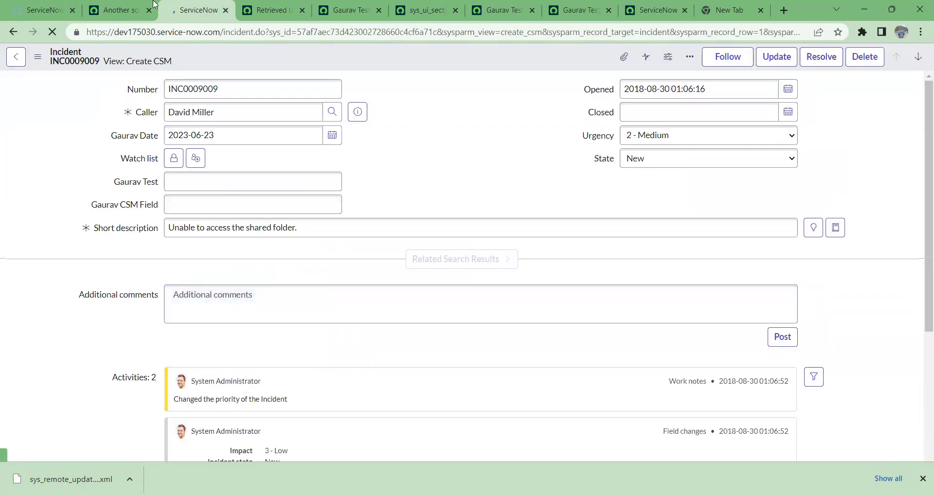
click(13, 31)
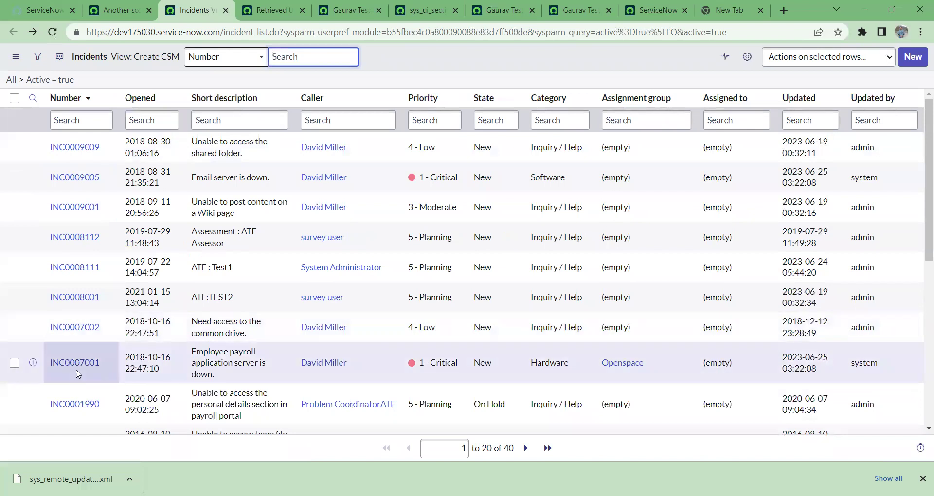
Open incident INC0007001 in its own browser tab and switch its form to the Default view.
middle_click(79, 366)
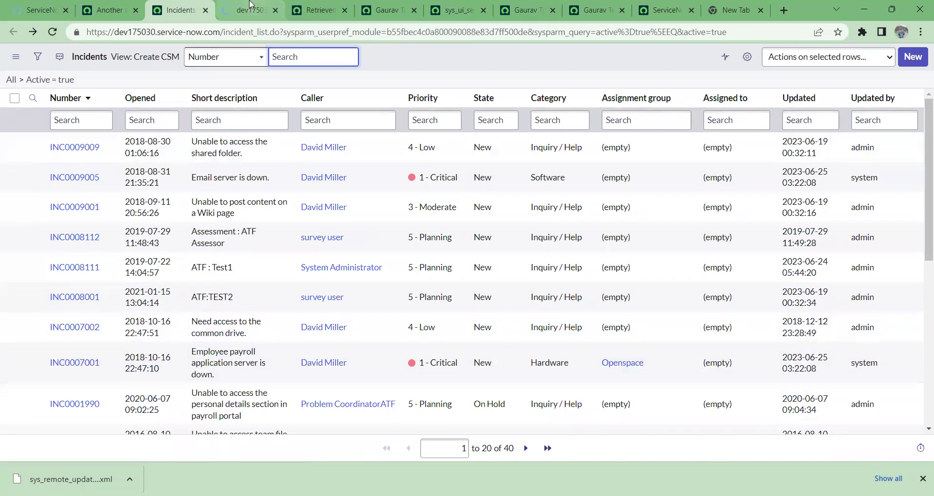
click(251, 6)
drag(251, 4, 193, 4)
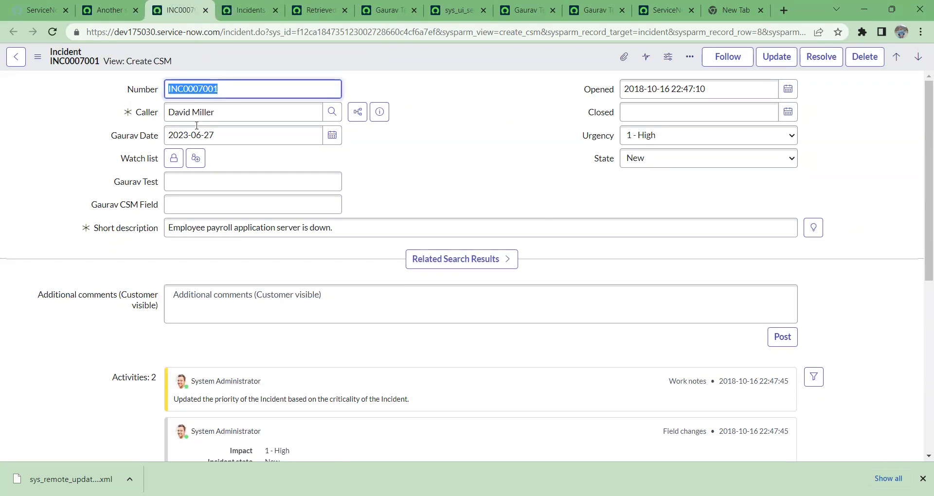
click(143, 64)
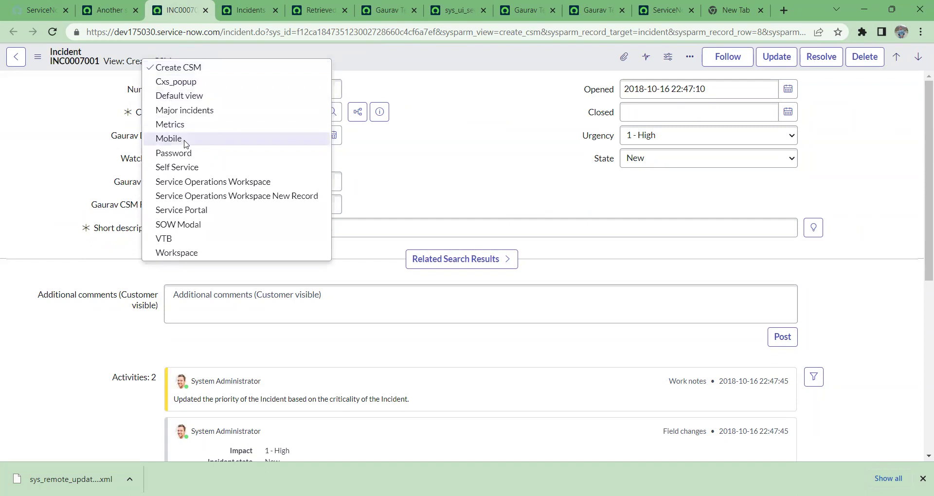
click(184, 96)
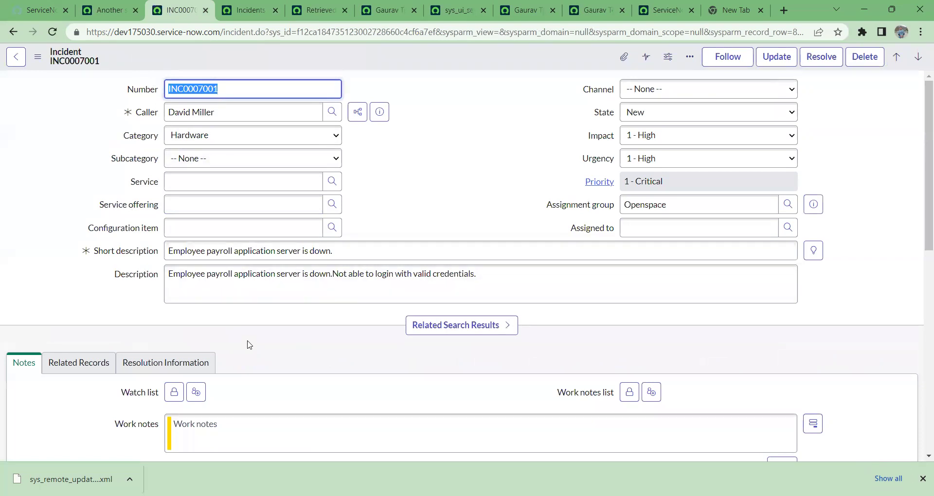
Look through the Notes, Related Records and Resolution Information sections of the INC0007001 form.
scroll(249, 345, down, 4)
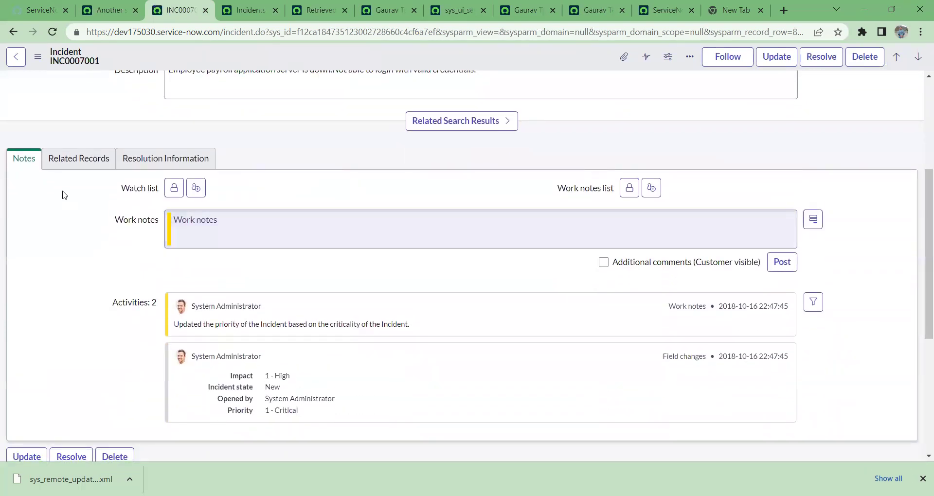
click(71, 162)
click(138, 168)
click(69, 165)
click(30, 162)
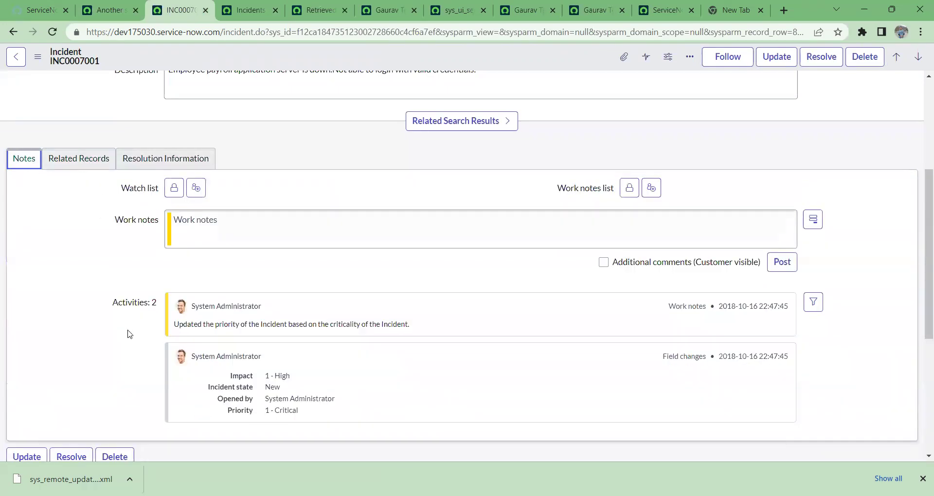
Review the incident's related lists: Task SLAs, Affected CIs, Impacted Services/CIs and Child Incidents.
scroll(129, 334, down, 5)
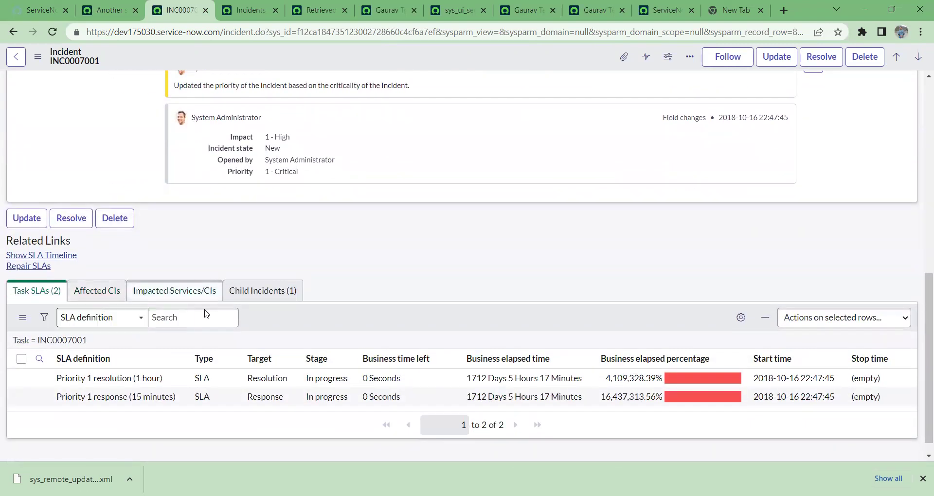
click(105, 293)
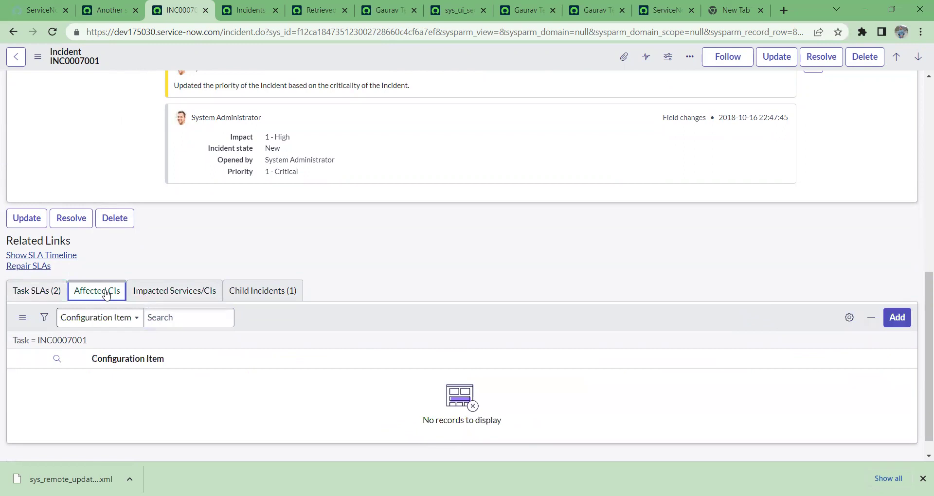
click(157, 292)
click(239, 292)
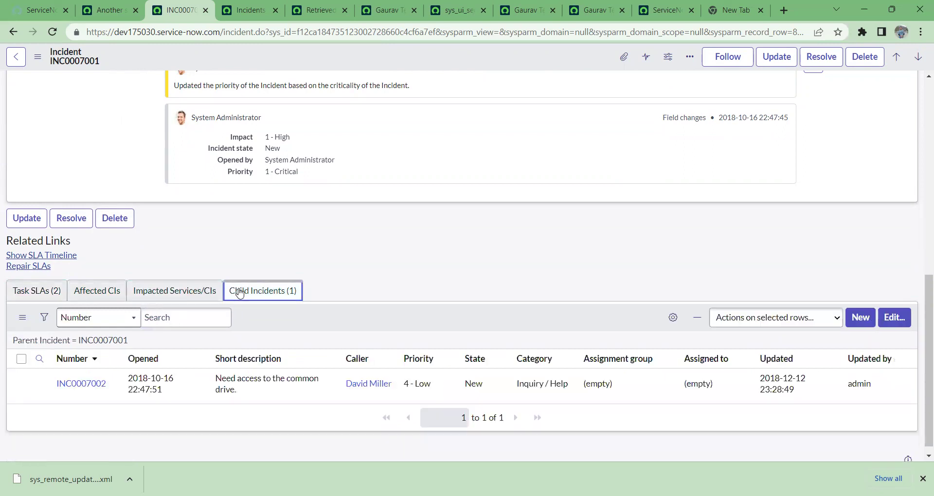
click(30, 297)
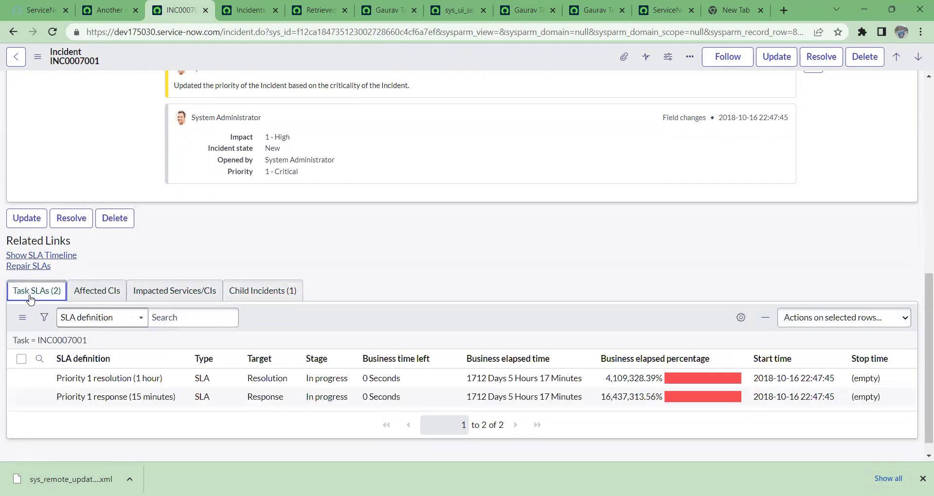
scroll(225, 253, up, 15)
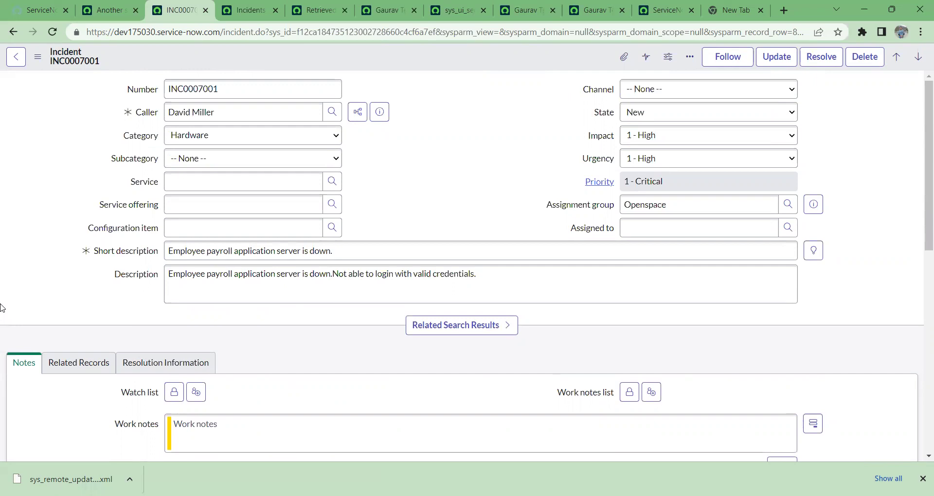
Go through the INC0007001 form once more, from the Notes section to the Affected CIs, Impacted Services/CIs and Child Incidents related lists.
scroll(1, 307, down, 5)
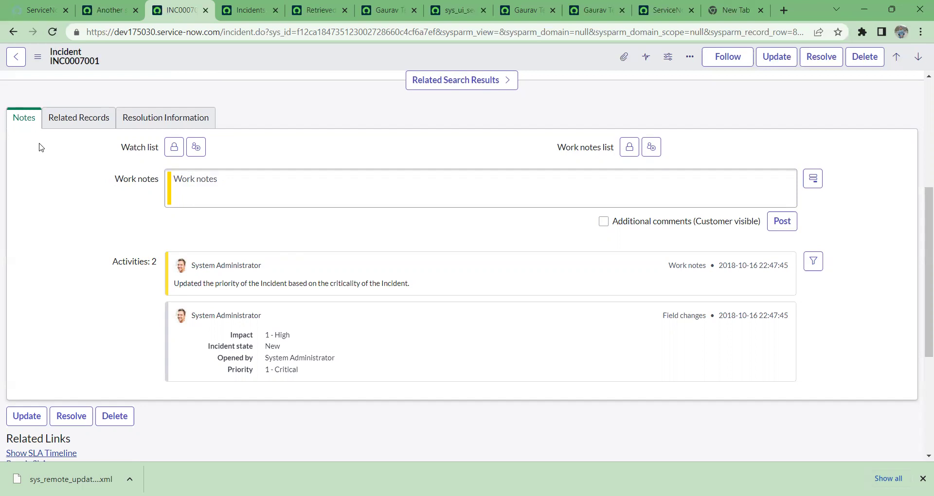
scroll(41, 148, down, 5)
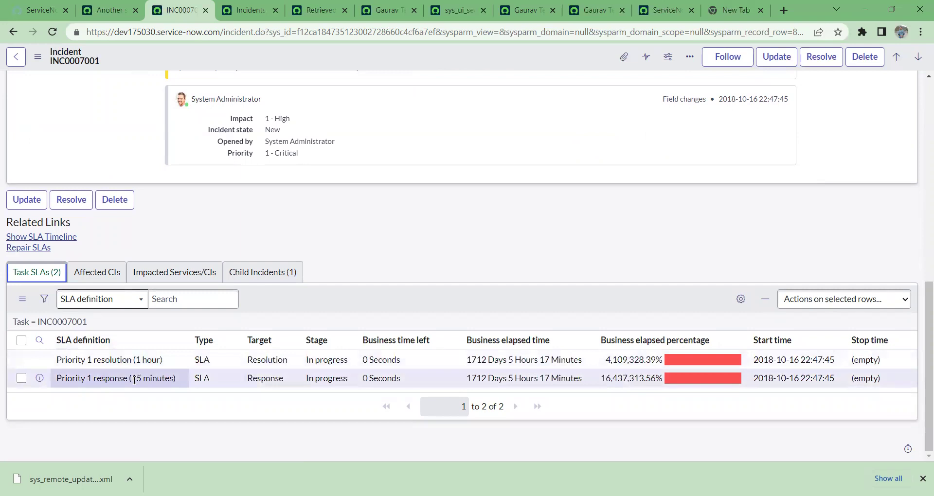
click(95, 275)
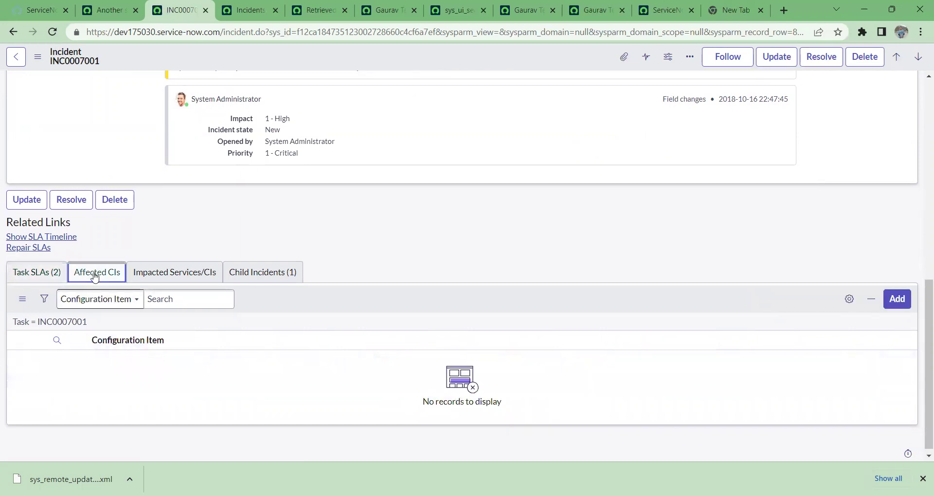
click(199, 271)
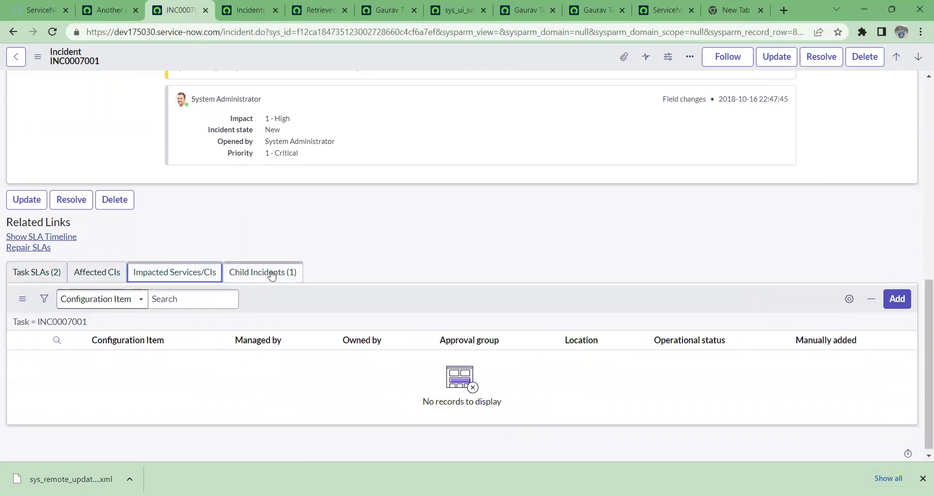
click(272, 276)
scroll(272, 277, up, 10)
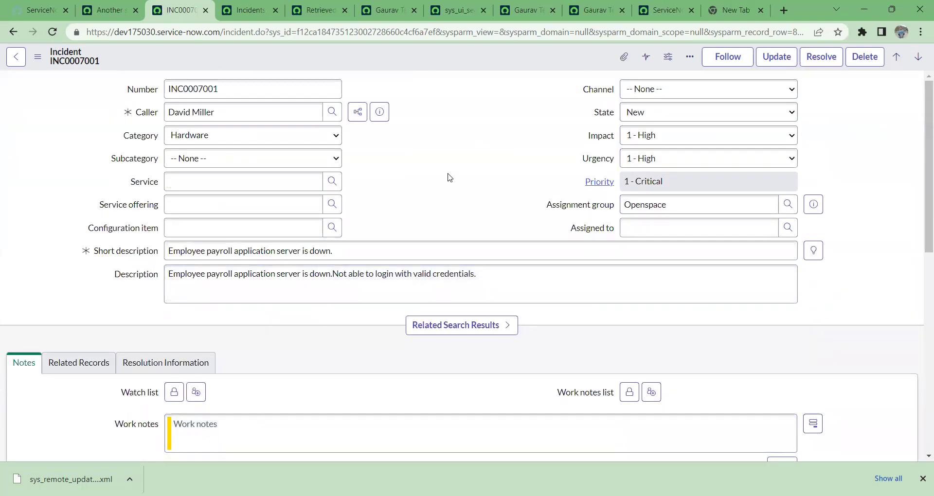
click(109, 16)
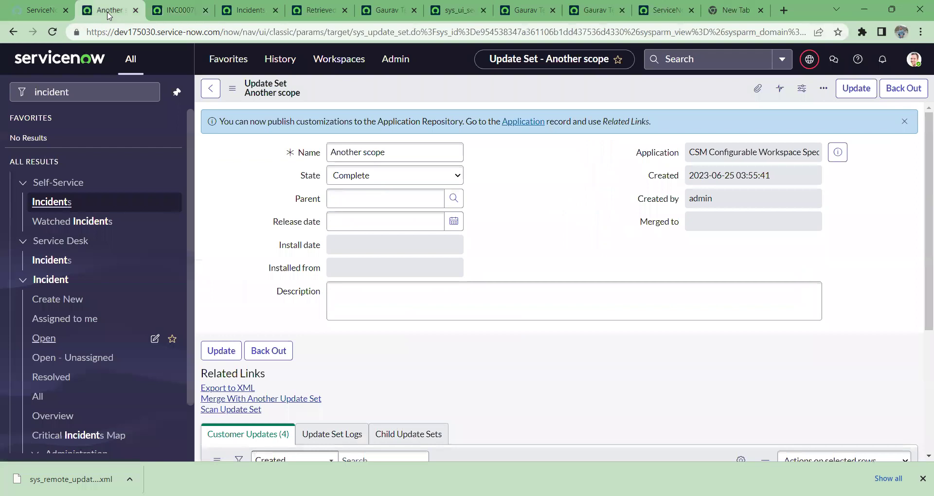
click(177, 10)
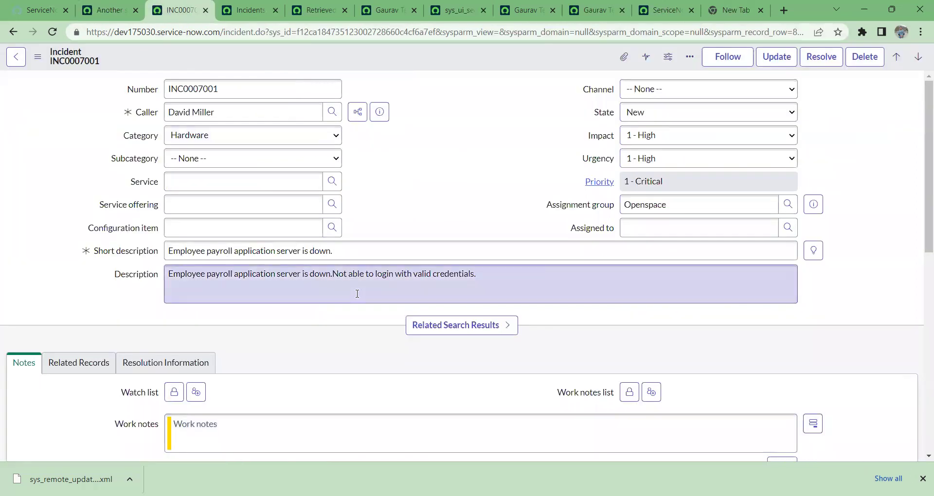
scroll(357, 294, down, 10)
scroll(357, 294, down, 1)
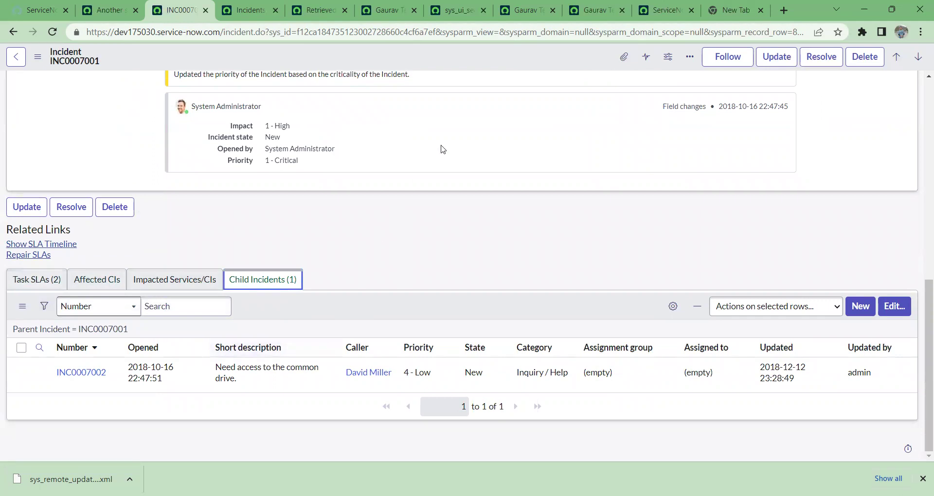
Open the form layout configuration for incident INC0007001.
right_click(448, 58)
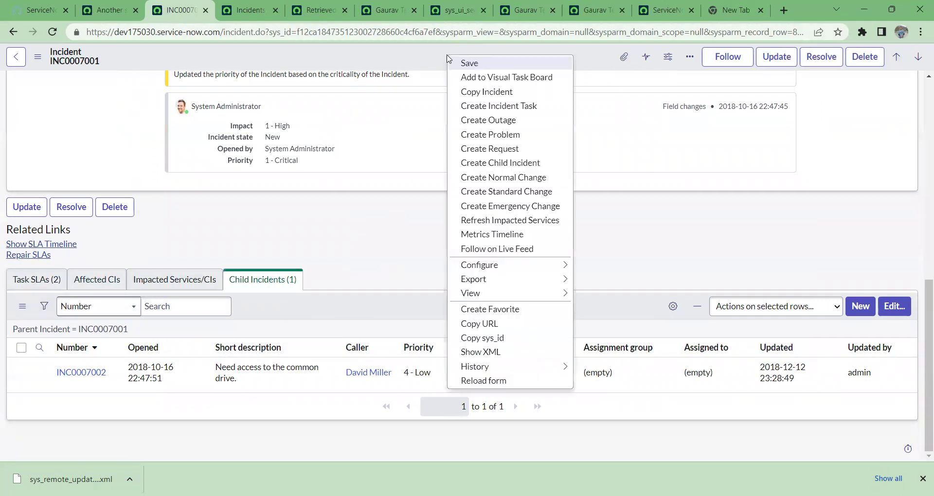
click(107, 58)
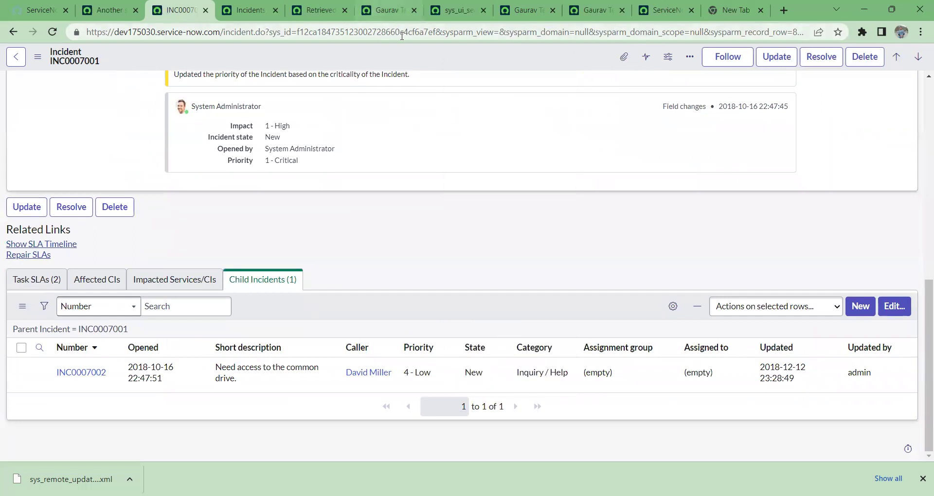
right_click(423, 61)
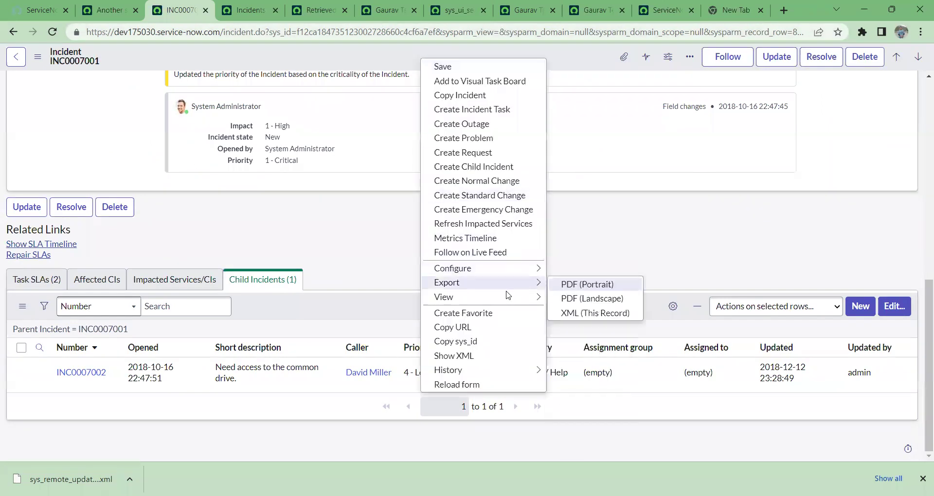
mouse_move(519, 276)
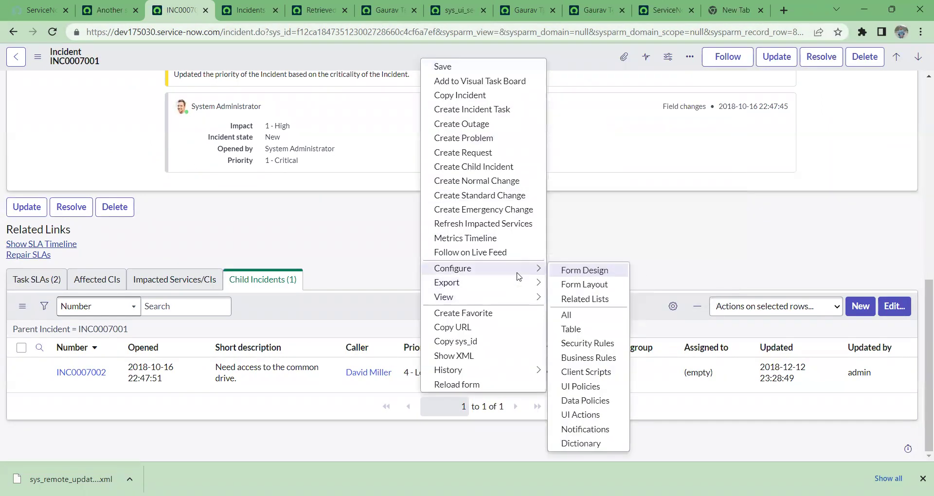
click(602, 289)
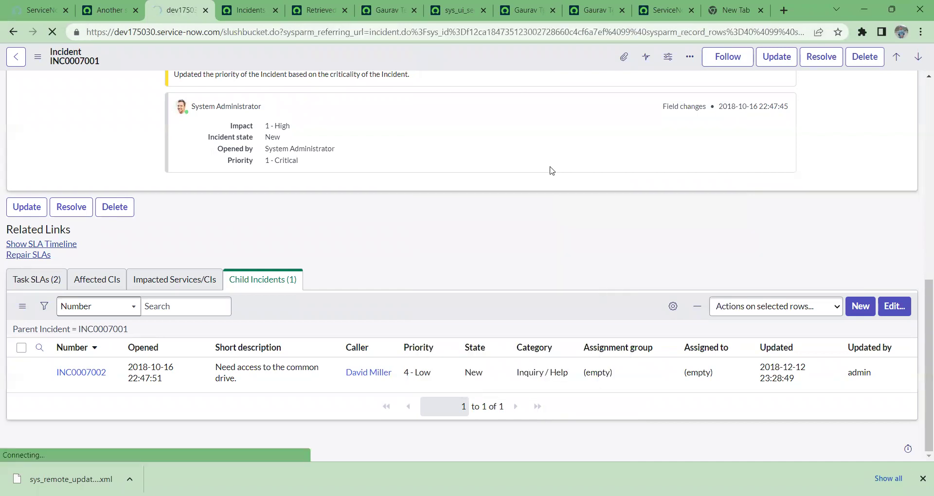
Check the available items for the Incident form layout, jumping to the Variables->Task entry.
click(307, 166)
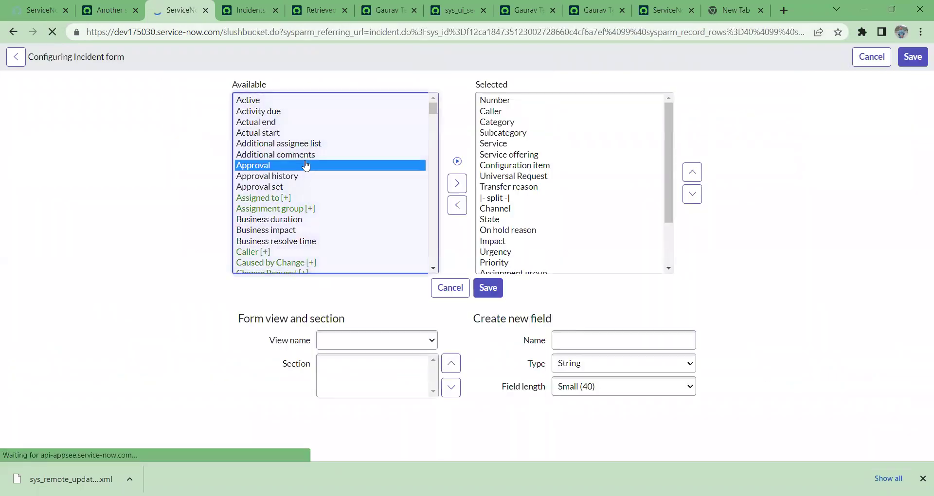
key(v)
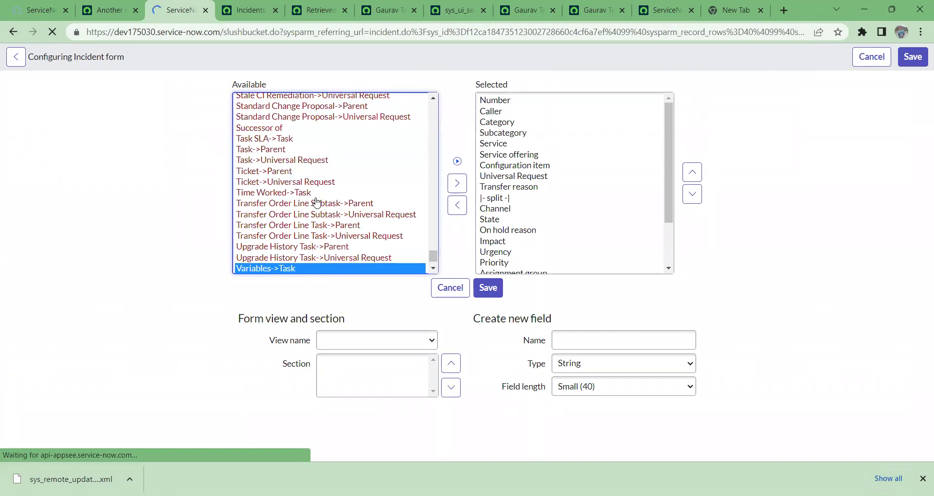
click(309, 183)
key(c)
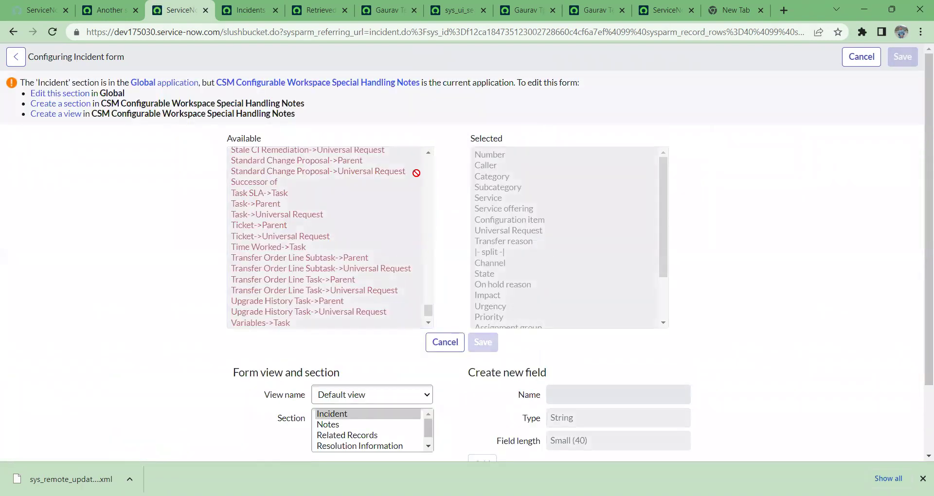
Switch the application scope to Global and reload the Incident form layout configuration.
click(108, 8)
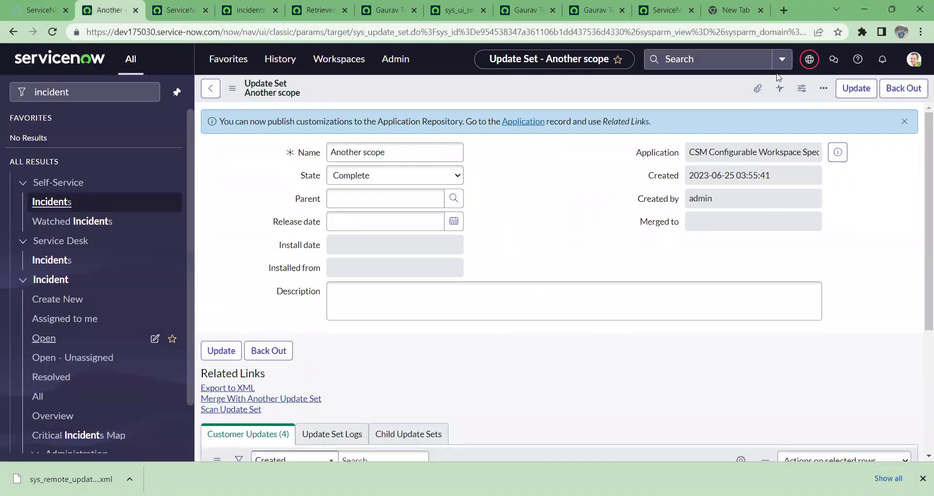
click(808, 59)
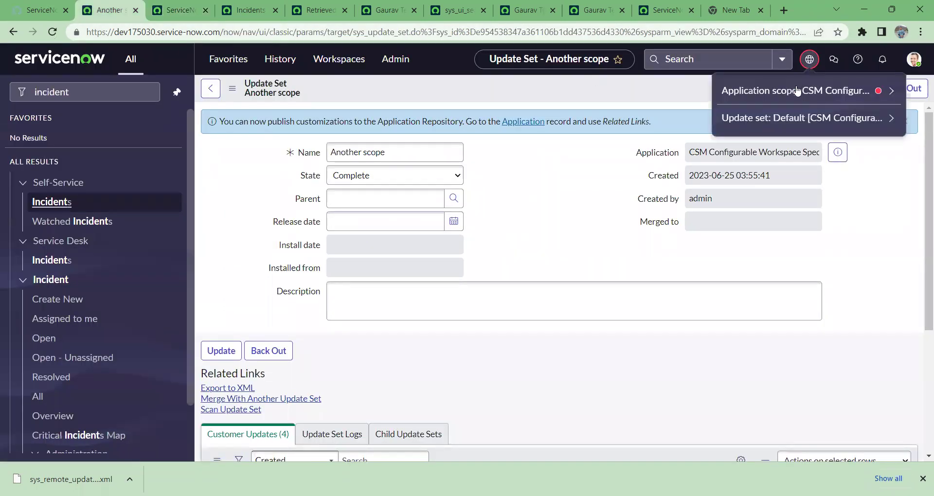
click(797, 91)
click(743, 145)
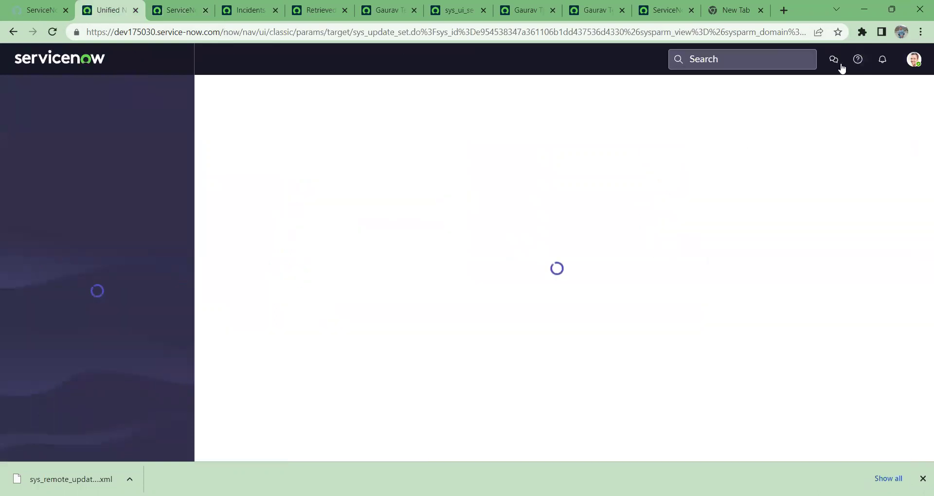
click(810, 68)
click(175, 9)
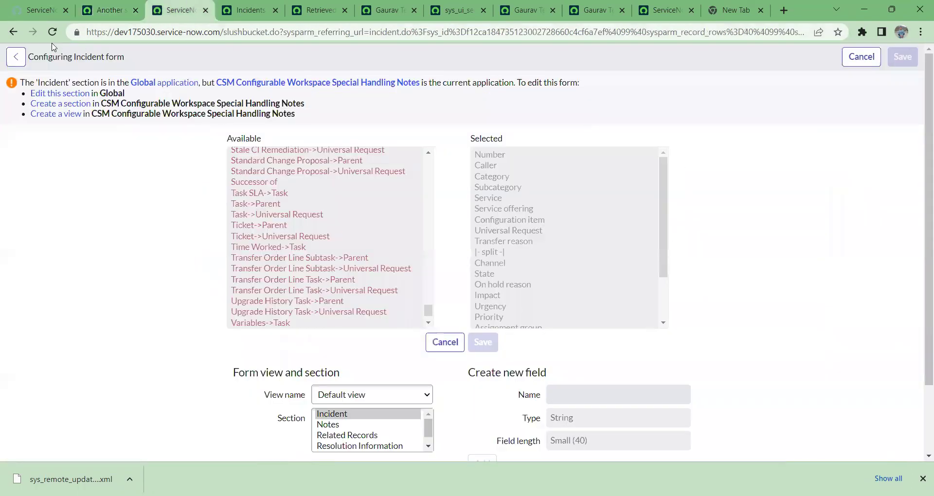
click(53, 33)
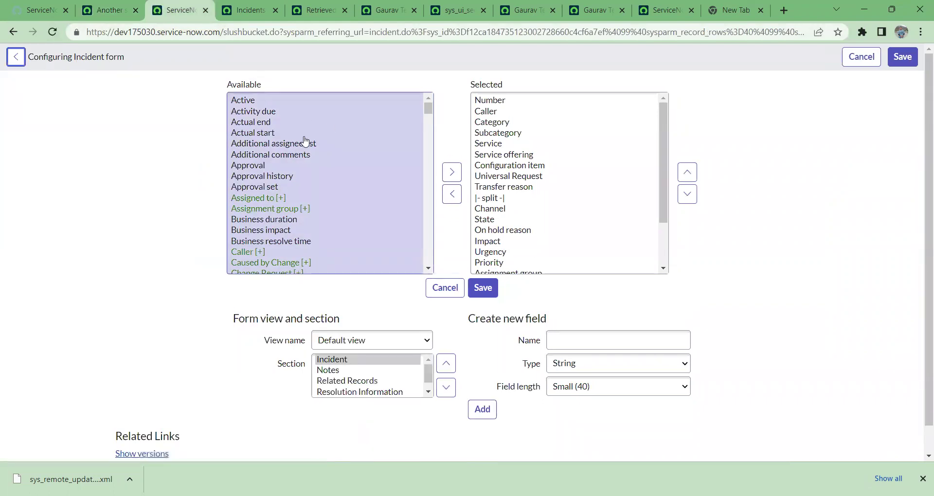
Look through the available fields and related lists in the Incident form layout, down to the end of the list.
click(275, 116)
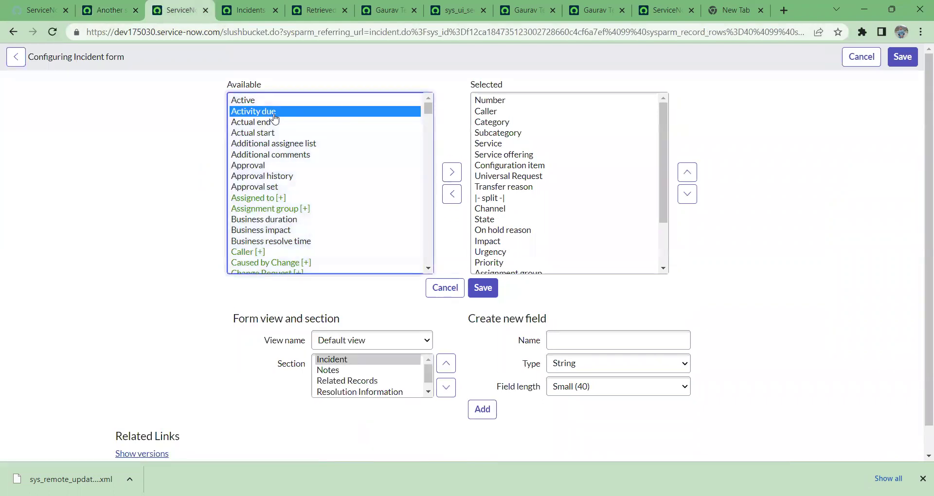
key(End)
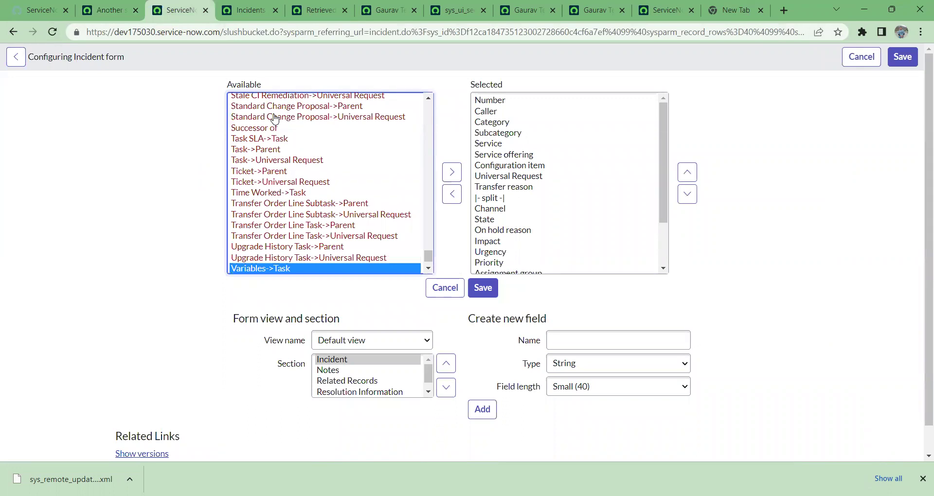
scroll(275, 117, down, 1)
scroll(275, 117, up, 12)
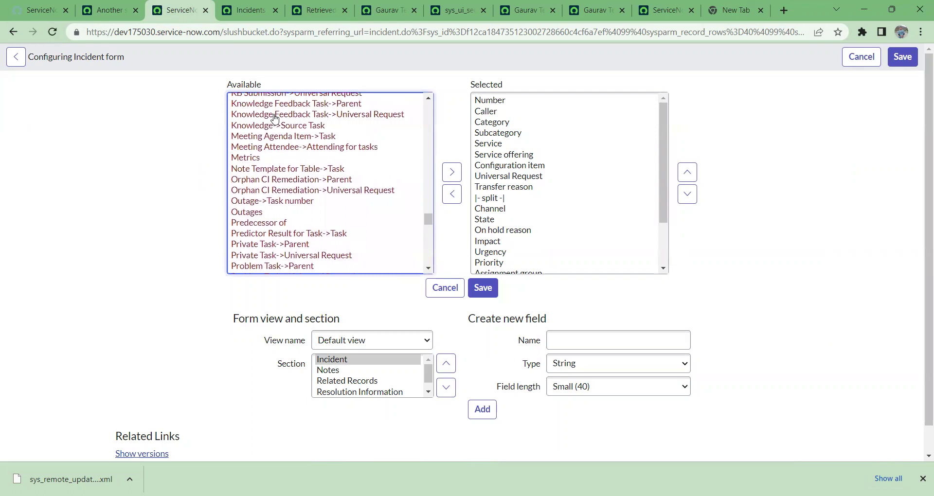
click(274, 170)
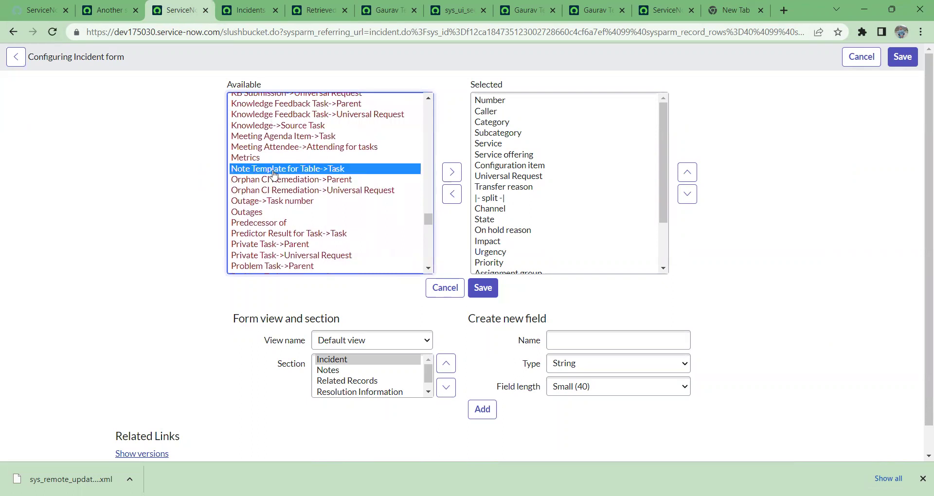
key(End)
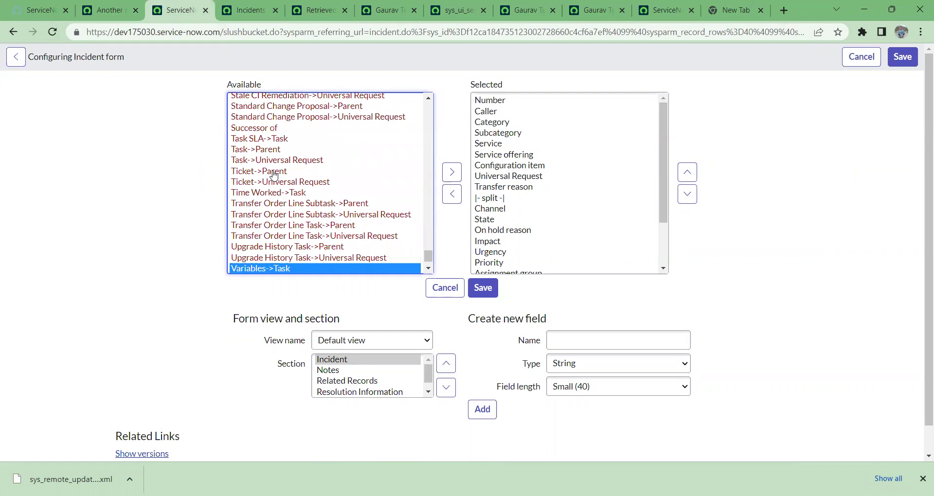
scroll(274, 175, down, 1)
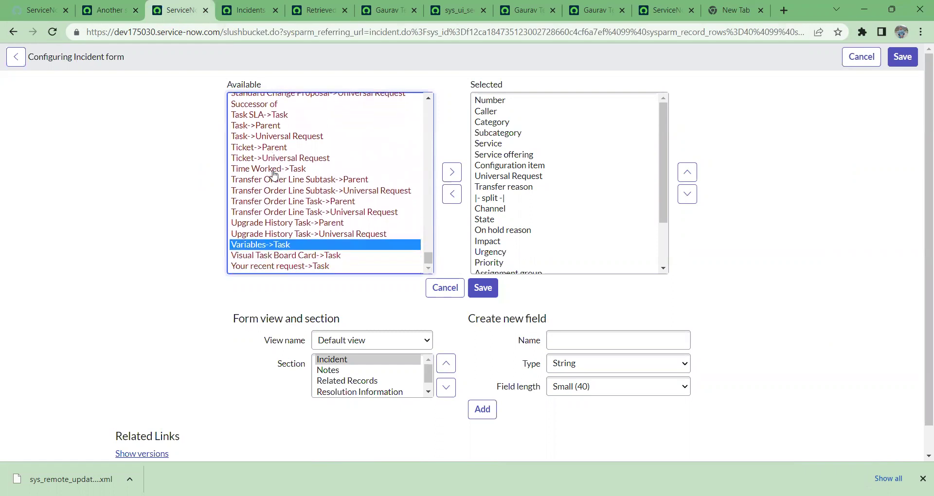
Open the Application Deployment pipeline type under App Engine's Pipelines and Deployments, and examine its form and Pipelines Instances related list.
click(112, 10)
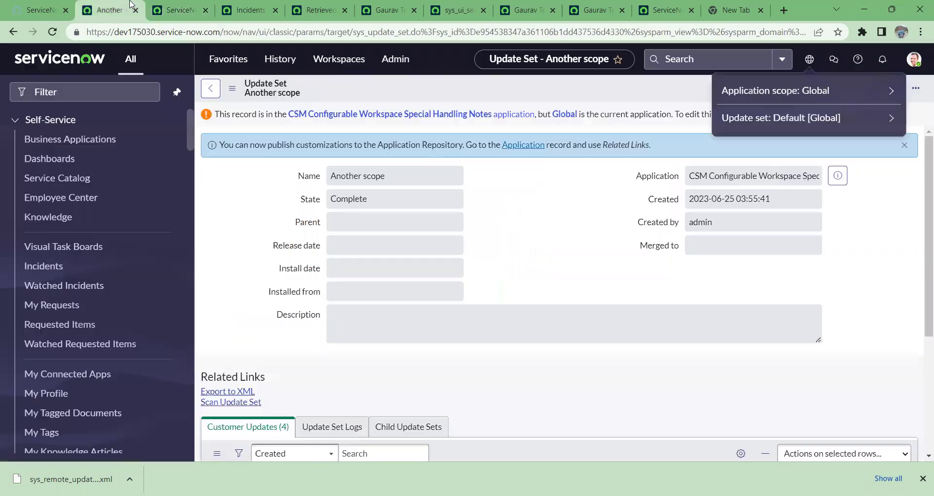
click(116, 83)
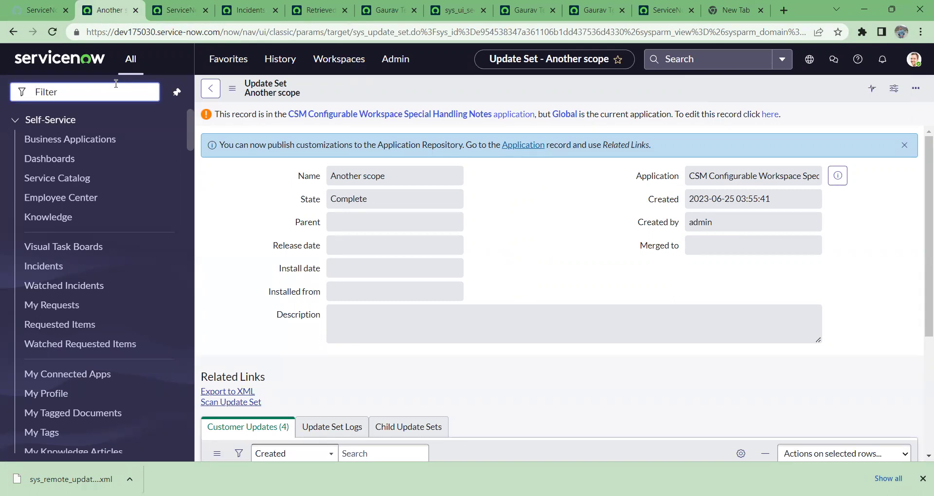
scroll(49, 335, down, 2)
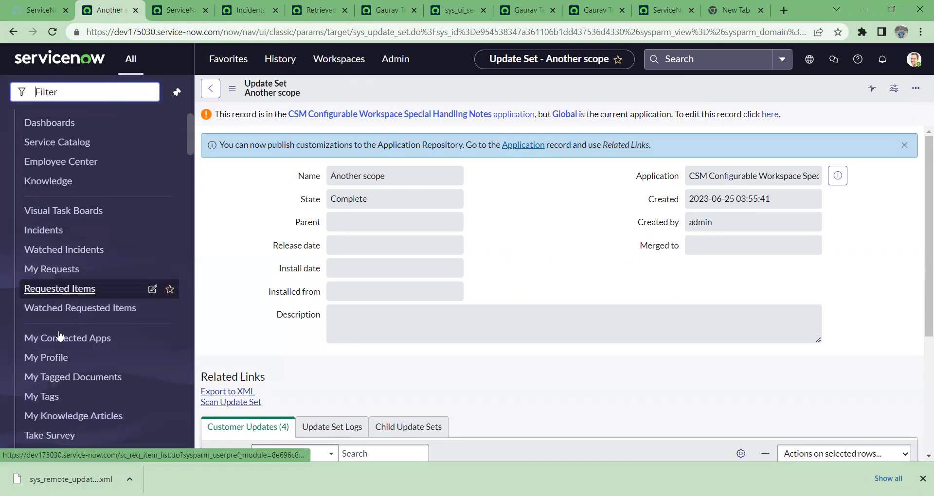
scroll(59, 335, down, 5)
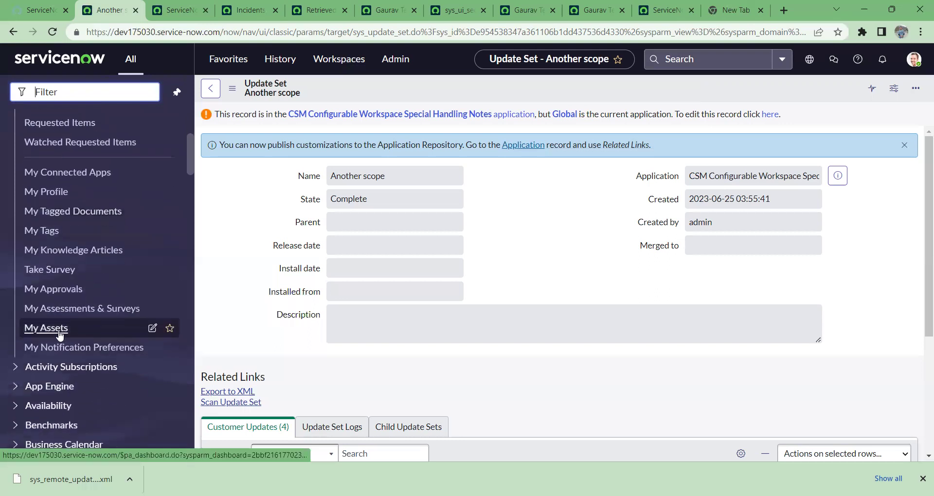
click(48, 382)
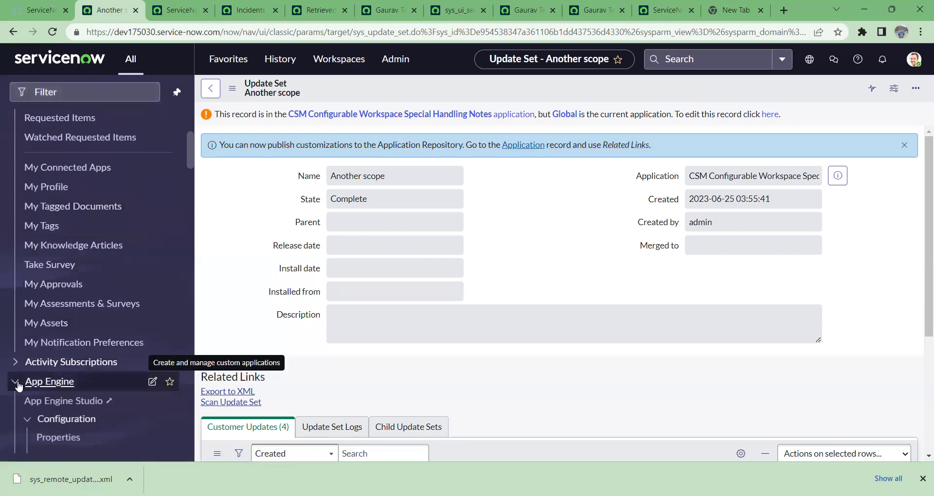
scroll(69, 440, down, 5)
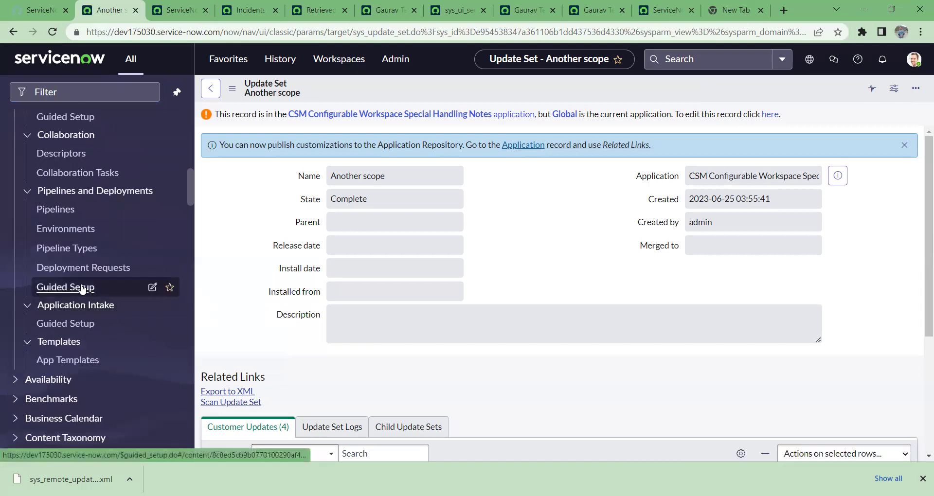
click(72, 250)
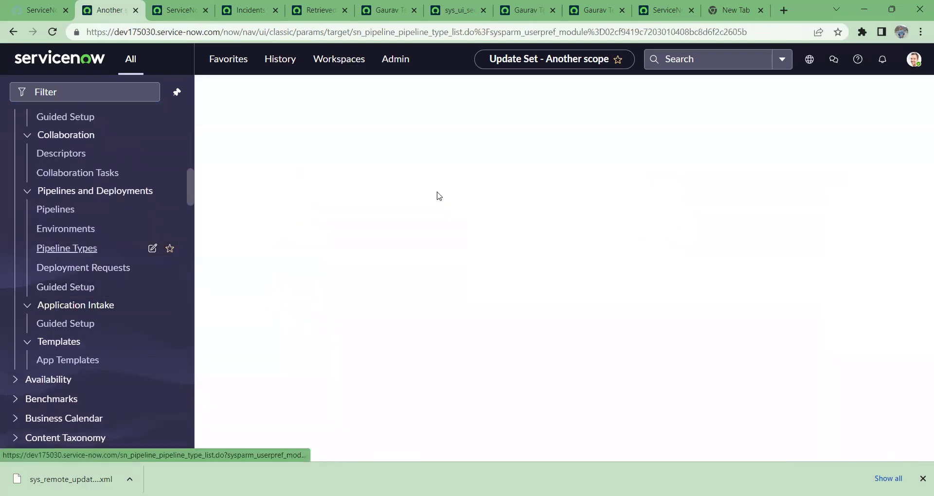
click(311, 179)
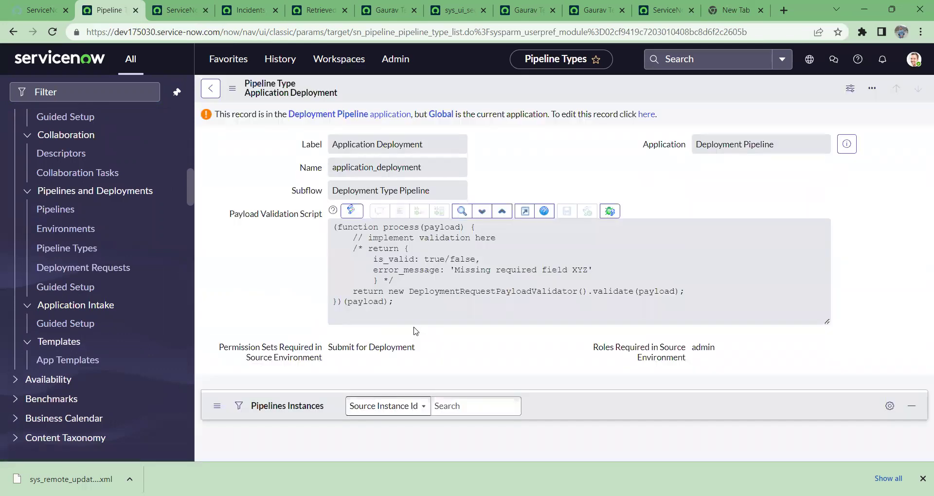
scroll(415, 330, down, 1)
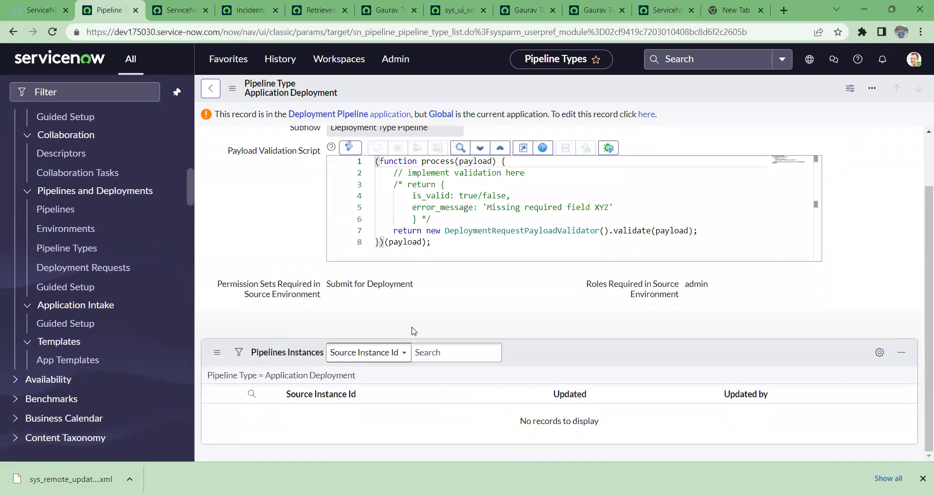
Return to incident INC0009009 in the Create CSM view and bring up its form configuration options.
click(88, 92)
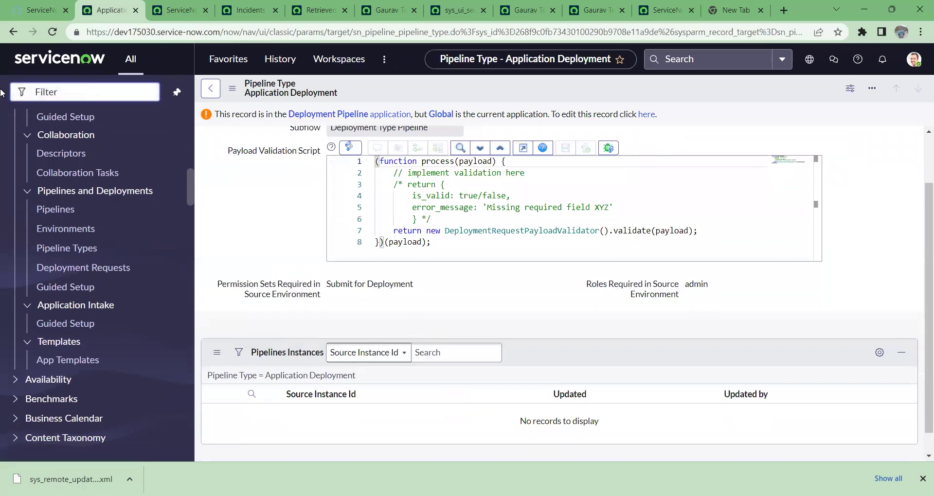
click(14, 32)
click(15, 31)
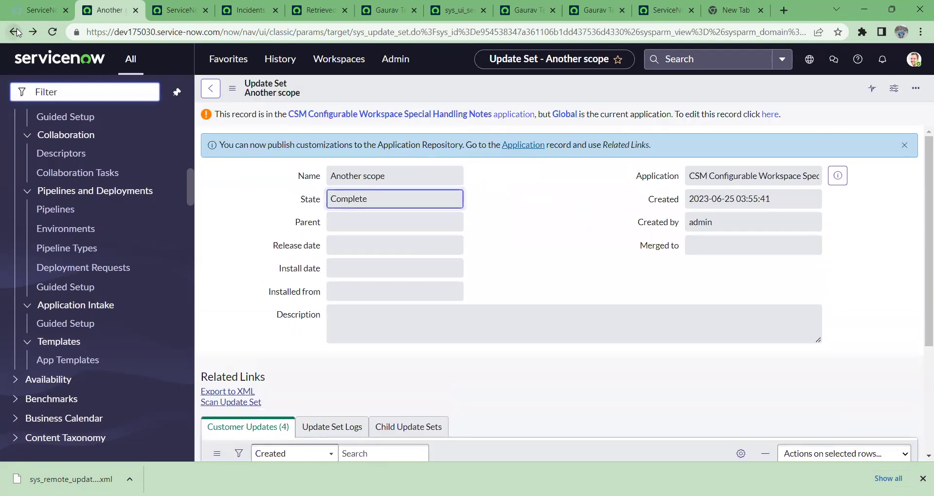
click(15, 33)
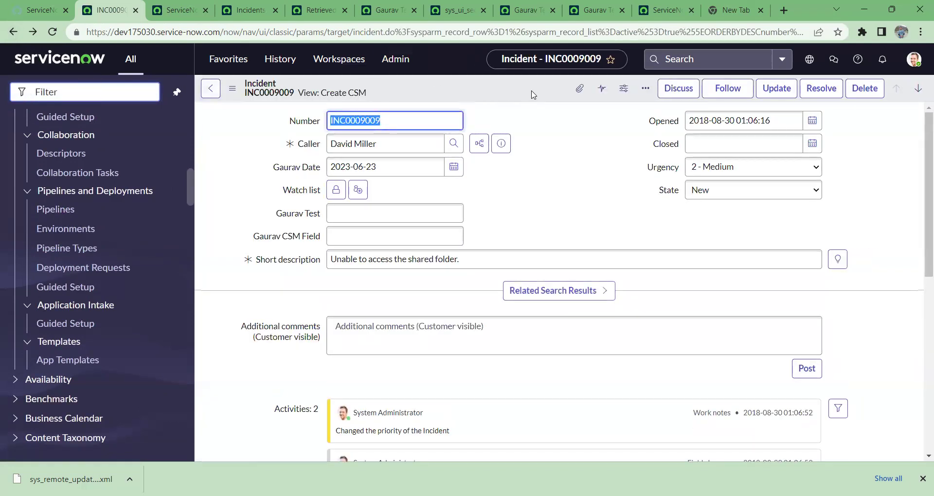
right_click(533, 95)
mouse_move(623, 306)
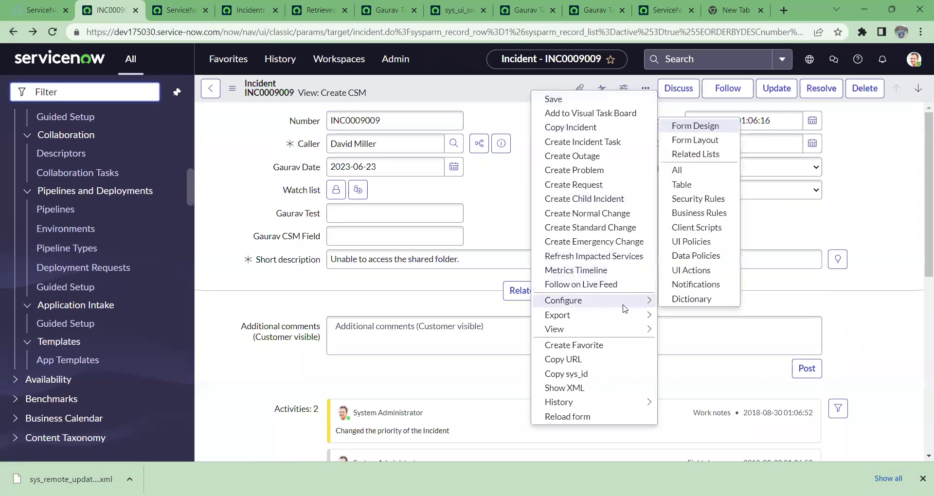